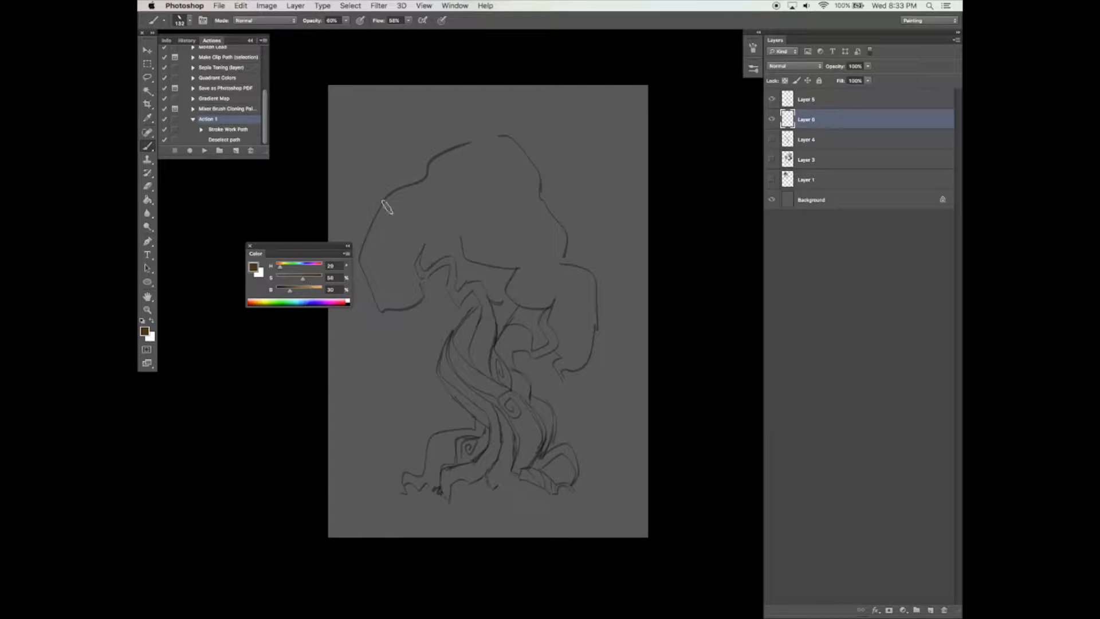
Set the brush opacity to 83% and flow to 74%, and fill the sketched trunk and roots with brown
mouse_move(455, 365)
left_mouse_down()
mouse_move(466, 330)
mouse_move(460, 340)
left_mouse_up()
left_click(347, 21)
left_click(409, 20)
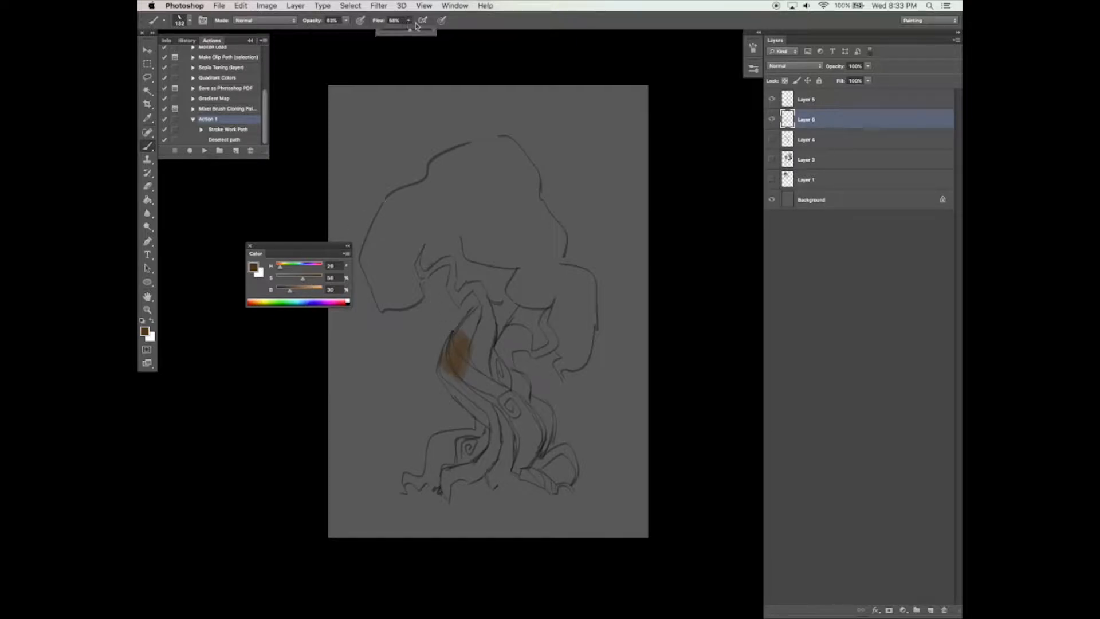
mouse_move(456, 346)
left_mouse_down()
mouse_move(486, 336)
mouse_move(497, 375)
mouse_move(505, 292)
mouse_move(500, 368)
mouse_move(508, 338)
left_mouse_up()
mouse_move(514, 385)
left_mouse_down()
mouse_move(522, 423)
mouse_move(513, 410)
mouse_move(505, 425)
mouse_move(496, 404)
mouse_move(500, 414)
mouse_move(479, 408)
mouse_move(445, 379)
left_mouse_up()
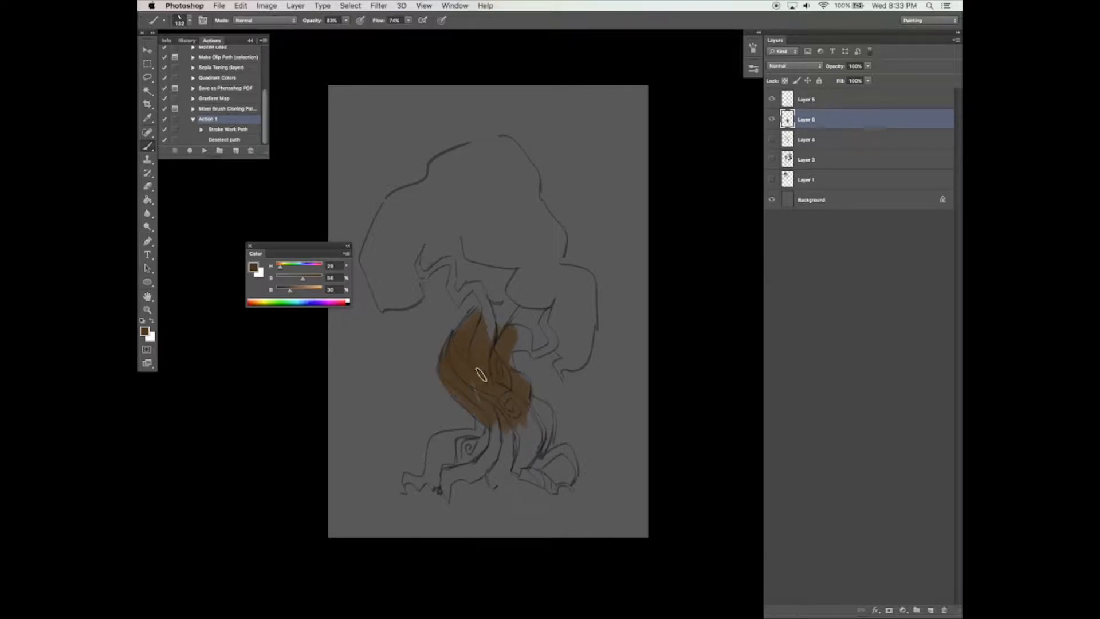
left_click_drag(480, 333, 491, 332)
mouse_move(483, 408)
left_mouse_down()
mouse_move(480, 429)
mouse_move(483, 417)
left_mouse_up()
mouse_move(431, 448)
left_mouse_down()
mouse_move(430, 470)
mouse_move(463, 438)
mouse_move(519, 448)
mouse_move(493, 484)
mouse_move(503, 357)
mouse_move(499, 432)
mouse_move(515, 471)
mouse_move(547, 431)
mouse_move(544, 414)
mouse_move(517, 419)
mouse_move(421, 484)
mouse_move(541, 488)
mouse_move(565, 458)
mouse_move(518, 485)
left_mouse_up()
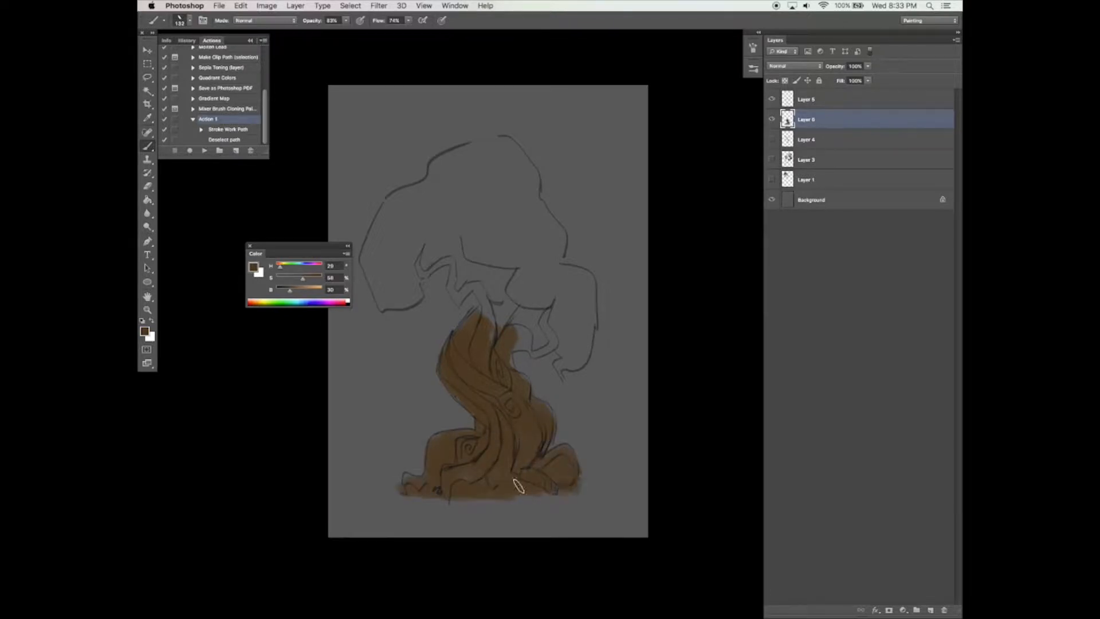
Reduce the brush size and paint the twisted left and right branches in the same brown
left_click(753, 47)
left_click_drag(679, 147, 672, 147)
left_click_drag(459, 296, 491, 338)
left_click_drag(455, 293, 414, 248)
mouse_move(524, 318)
left_mouse_down()
mouse_move(526, 343)
mouse_move(505, 373)
mouse_move(542, 324)
left_mouse_up()
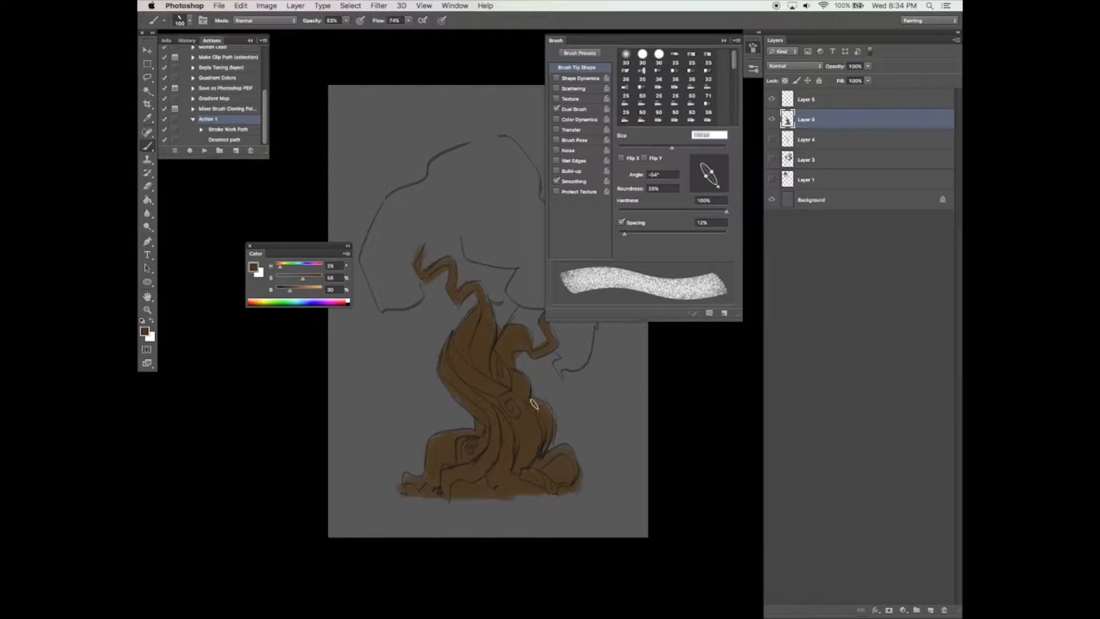
left_click(723, 41)
Add a new layer and place it directly below the brown trunk layer
left_click(837, 139)
left_click(837, 120)
left_click(930, 610)
left_click_drag(853, 120, 857, 150)
Set the paint color to green with hue 115 and configure a larger round brush with 100% roundness
mouse_move(280, 266)
left_mouse_down()
mouse_move(296, 269)
mouse_move(290, 290)
left_mouse_up()
left_click(753, 49)
left_click_drag(691, 148, 694, 149)
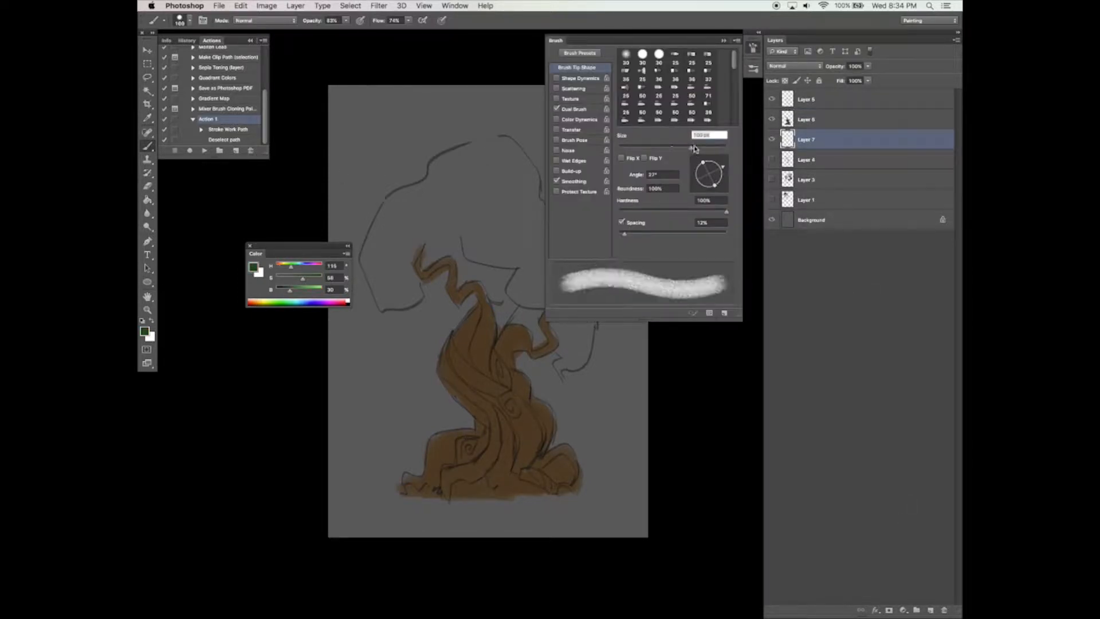
left_click(577, 109)
left_click(723, 40)
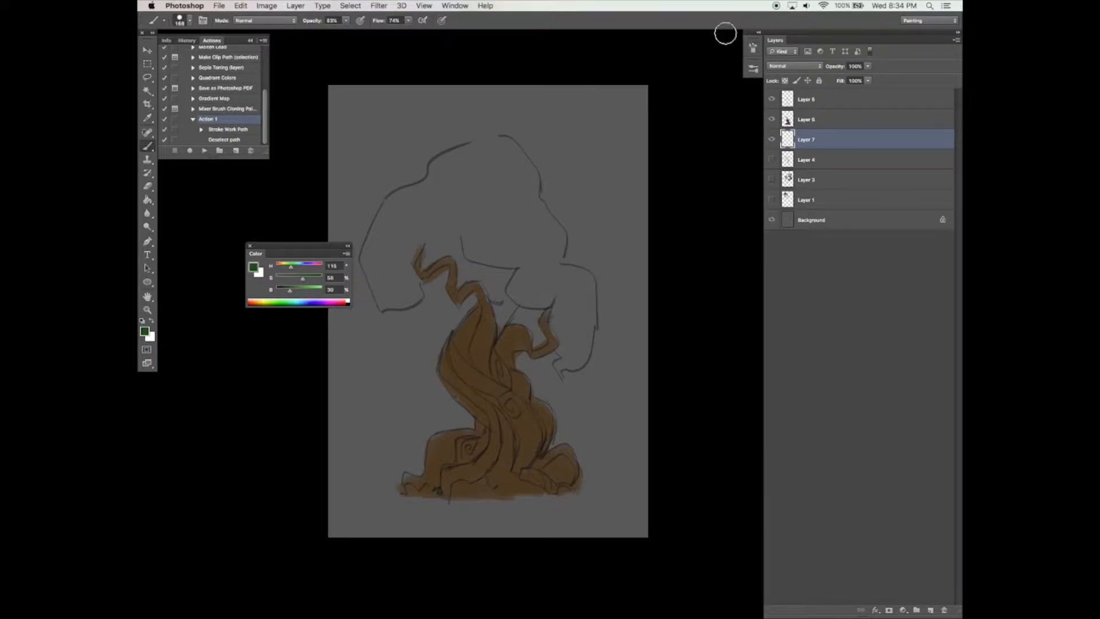
Fill the canopy with green at hue 102 and 34% brightness, and shade its underside with the green at 20% brightness
mouse_move(459, 172)
left_mouse_down()
mouse_move(437, 181)
mouse_move(466, 154)
left_mouse_up()
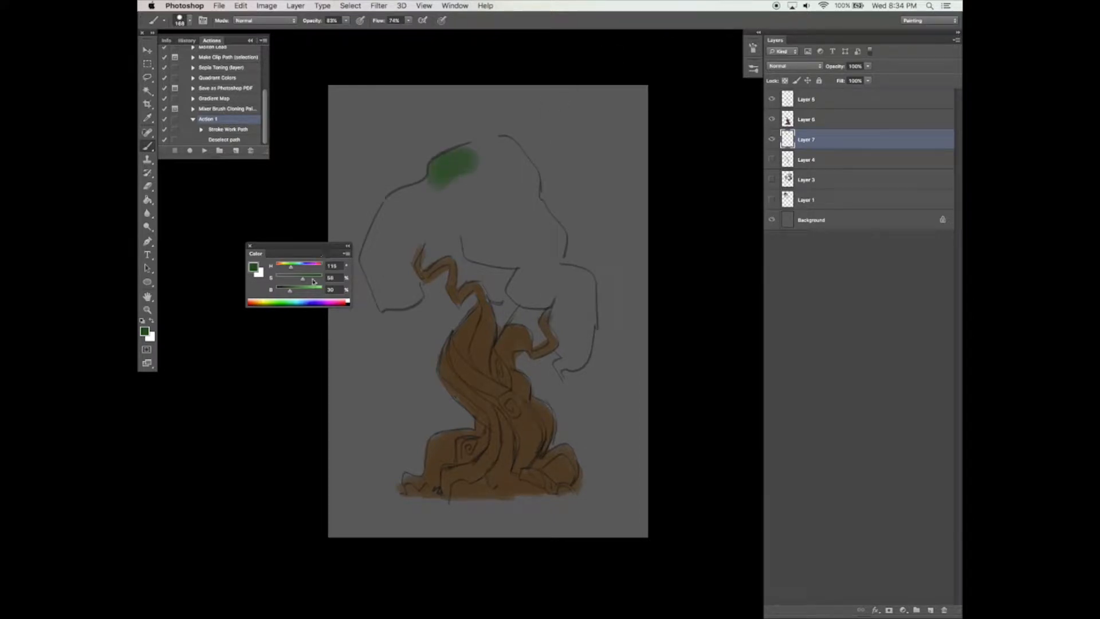
left_click(290, 267)
mouse_move(447, 171)
left_mouse_down()
mouse_move(436, 200)
mouse_move(461, 159)
mouse_move(438, 174)
mouse_move(440, 199)
mouse_move(423, 190)
mouse_move(395, 210)
mouse_move(400, 200)
mouse_move(373, 264)
mouse_move(389, 286)
mouse_move(383, 299)
mouse_move(406, 290)
mouse_move(418, 249)
mouse_move(406, 223)
mouse_move(400, 246)
mouse_move(430, 257)
mouse_move(463, 183)
mouse_move(477, 191)
mouse_move(507, 155)
mouse_move(480, 151)
mouse_move(518, 205)
mouse_move(528, 200)
mouse_move(512, 176)
mouse_move(488, 191)
mouse_move(469, 266)
mouse_move(495, 257)
mouse_move(475, 260)
mouse_move(520, 219)
mouse_move(536, 249)
mouse_move(527, 204)
mouse_move(550, 297)
mouse_move(534, 270)
mouse_move(502, 298)
mouse_move(538, 311)
mouse_move(509, 313)
mouse_move(568, 309)
mouse_move(561, 282)
mouse_move(591, 302)
mouse_move(572, 283)
mouse_move(583, 281)
mouse_move(578, 353)
mouse_move(542, 365)
mouse_move(561, 370)
mouse_move(550, 366)
mouse_move(575, 344)
mouse_move(558, 299)
mouse_move(575, 288)
mouse_move(581, 300)
mouse_move(551, 361)
left_mouse_up()
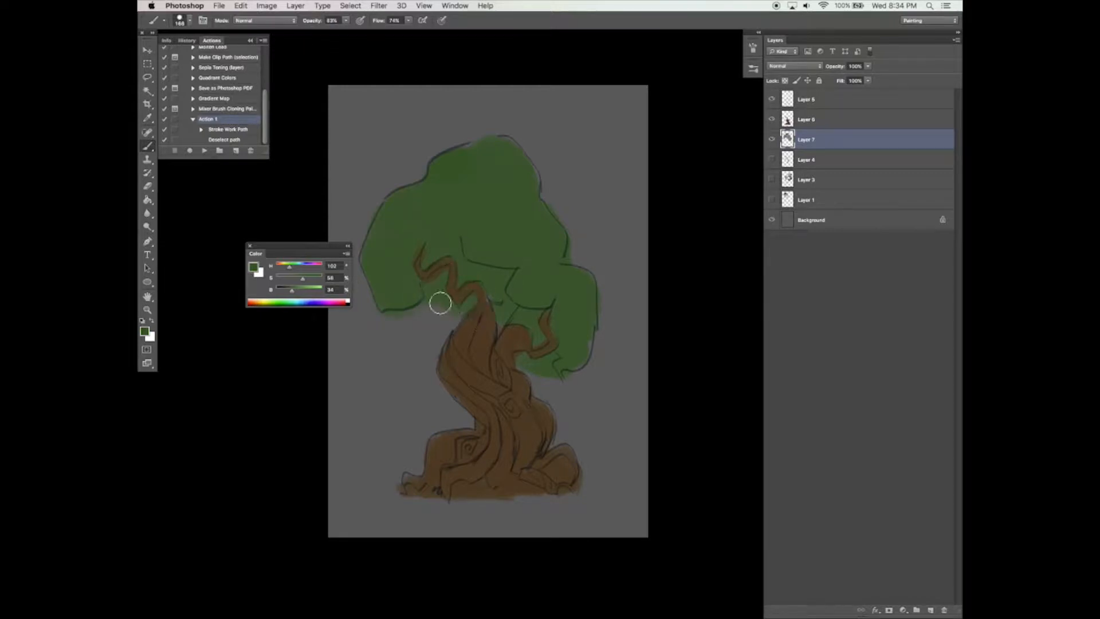
left_click_drag(292, 288, 285, 289)
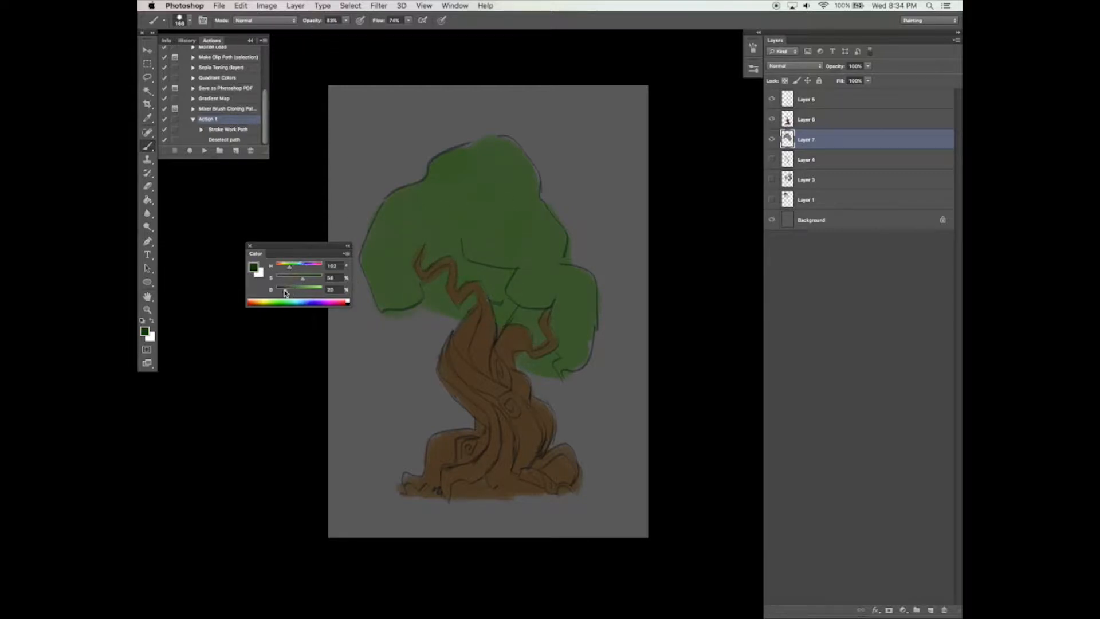
mouse_move(430, 283)
left_mouse_down()
mouse_move(469, 298)
mouse_move(461, 267)
mouse_move(502, 289)
mouse_move(495, 320)
mouse_move(445, 306)
mouse_move(401, 318)
mouse_move(498, 315)
mouse_move(519, 336)
mouse_move(524, 322)
mouse_move(516, 362)
mouse_move(539, 360)
mouse_move(482, 332)
left_mouse_up()
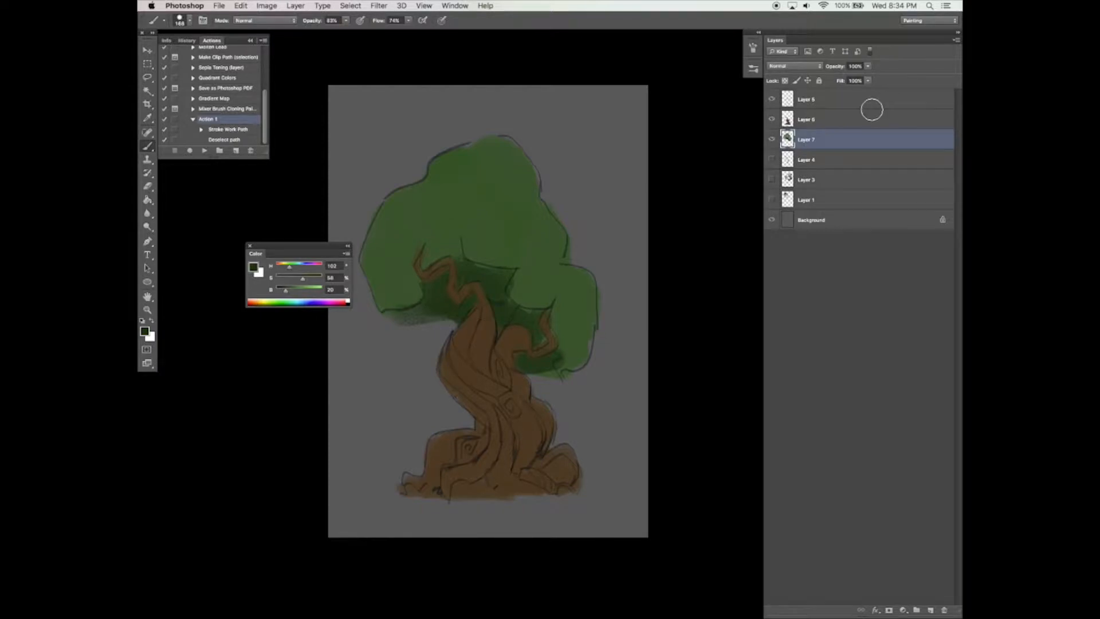
Add two new layers directly above the brown trunk layer
left_click(854, 120)
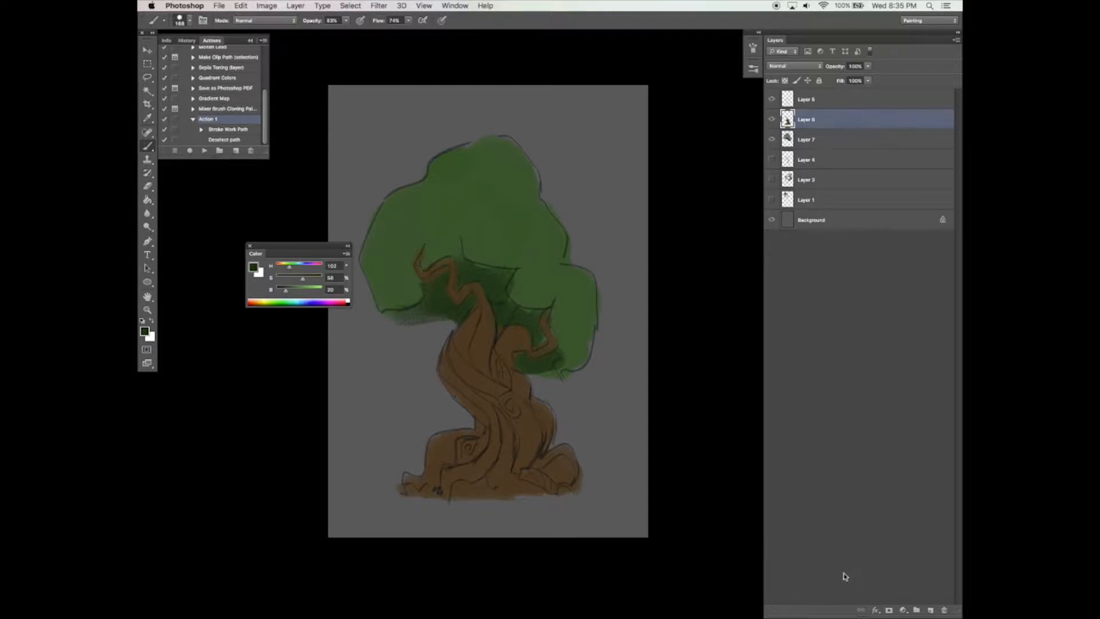
left_click(930, 610)
left_click(930, 611)
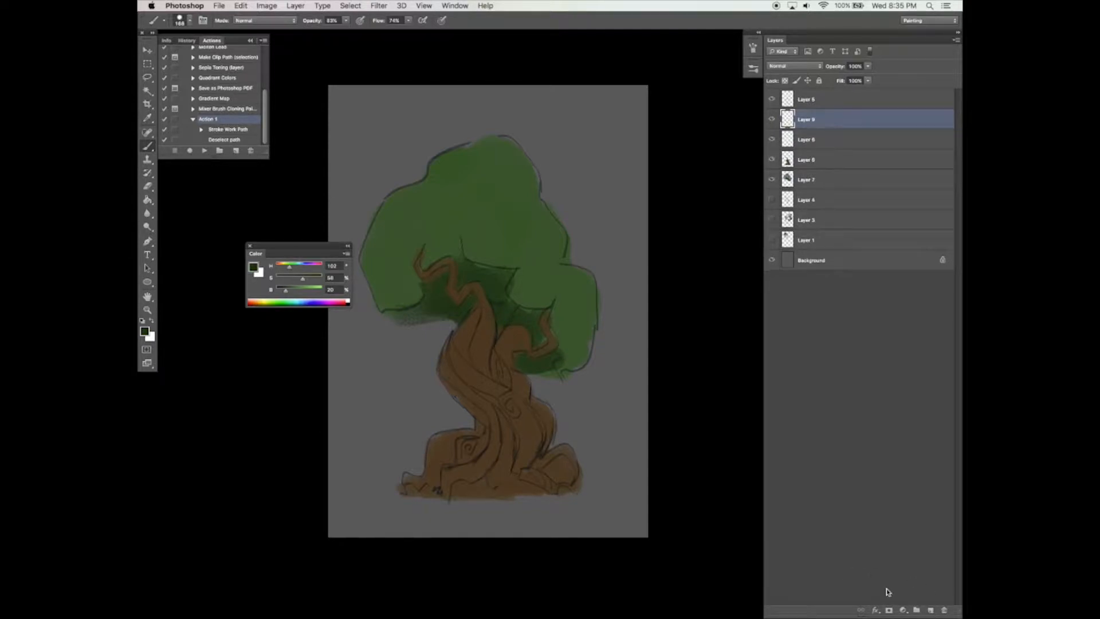
Set up a 151 px angled elliptical brush and a dark brown with hue 31, saturation 57% and brightness 18%
left_click(753, 47)
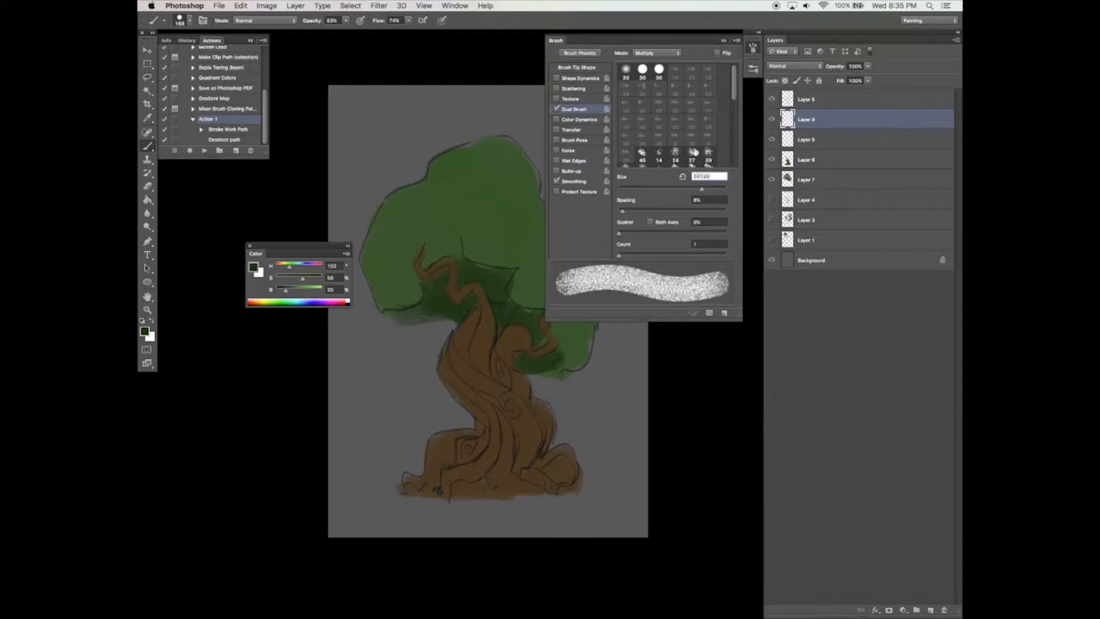
left_click(579, 67)
left_click_drag(704, 166, 715, 185)
left_click_drag(691, 148, 688, 150)
left_click(468, 315, "alt")
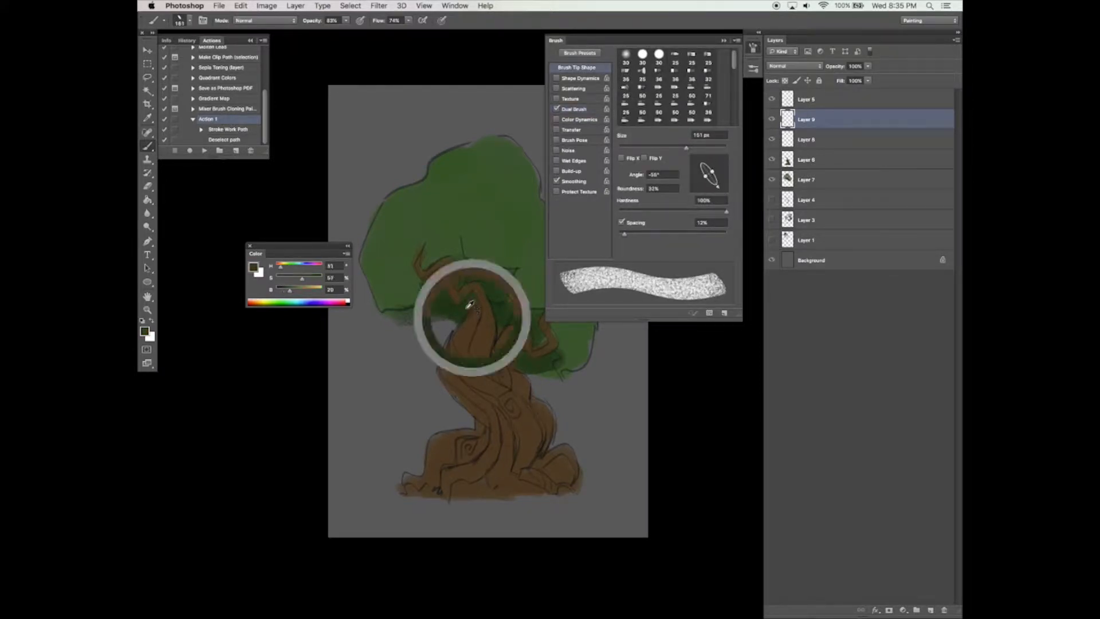
left_click_drag(287, 294, 284, 294)
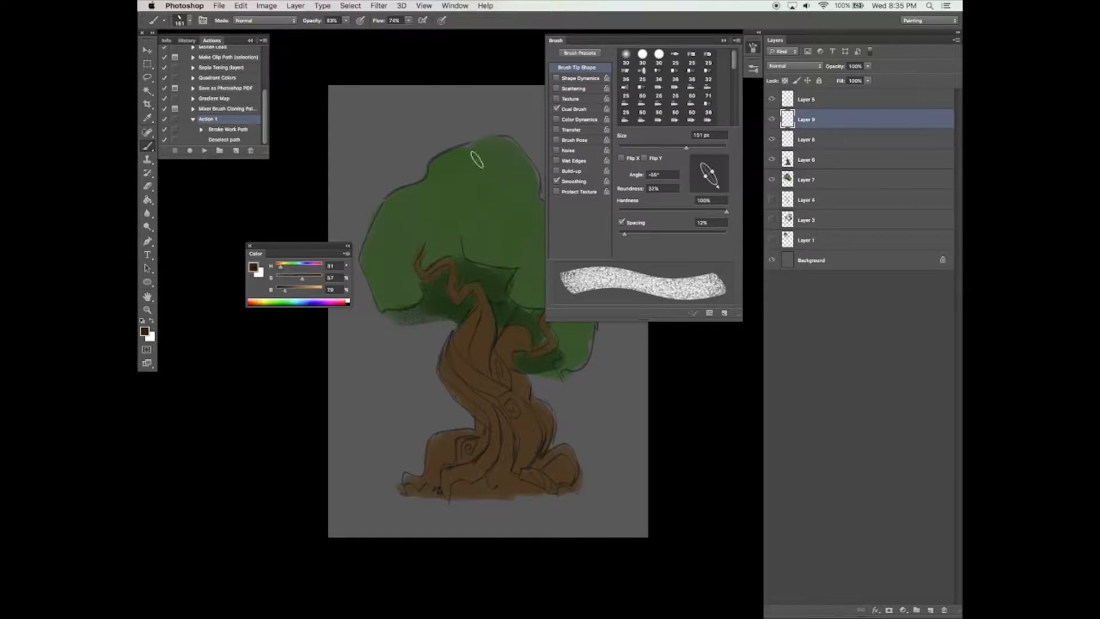
On the empty layer just above the trunk layer, paint dark brown shadows over both branches and the upper trunk
left_click(772, 119)
left_click(785, 161)
left_click(802, 139)
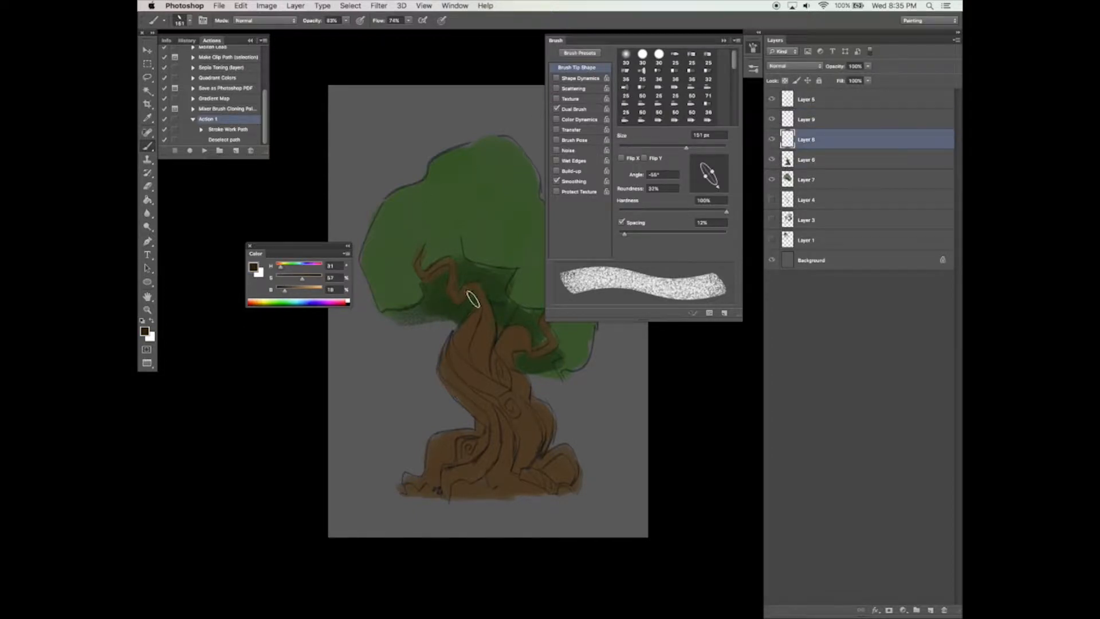
mouse_move(456, 275)
left_mouse_down()
mouse_move(452, 296)
mouse_move(470, 285)
mouse_move(483, 305)
left_mouse_up()
mouse_move(450, 259)
left_mouse_down()
mouse_move(417, 277)
mouse_move(423, 238)
left_mouse_up()
mouse_move(504, 328)
left_mouse_down()
mouse_move(542, 349)
mouse_move(548, 307)
mouse_move(543, 331)
left_mouse_up()
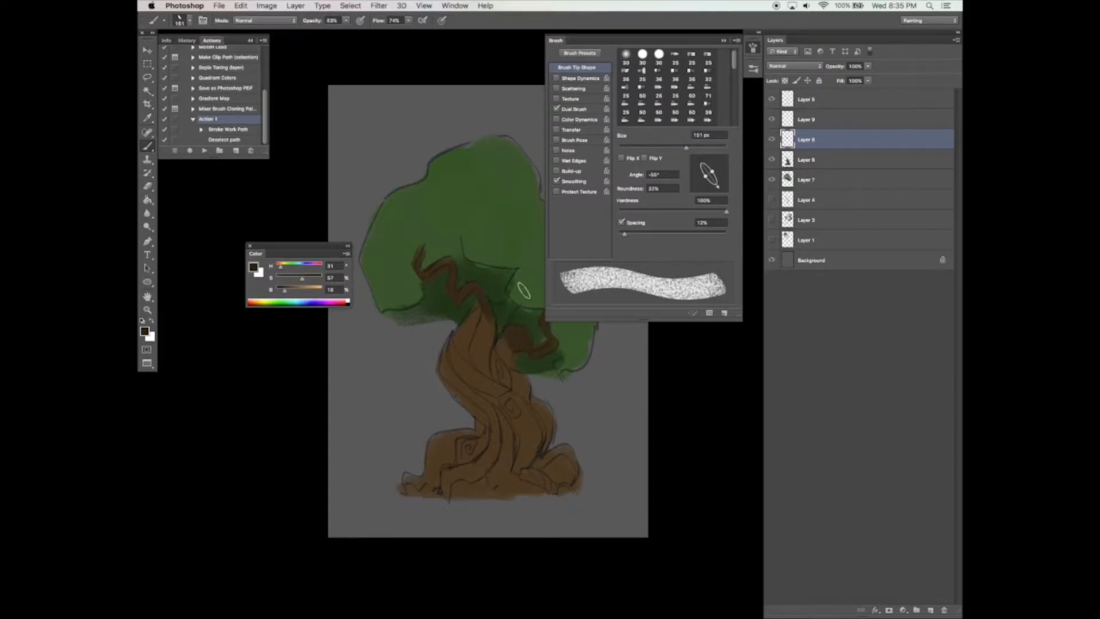
mouse_move(471, 326)
left_mouse_down()
mouse_move(481, 310)
mouse_move(467, 358)
mouse_move(488, 321)
mouse_move(488, 373)
left_mouse_up()
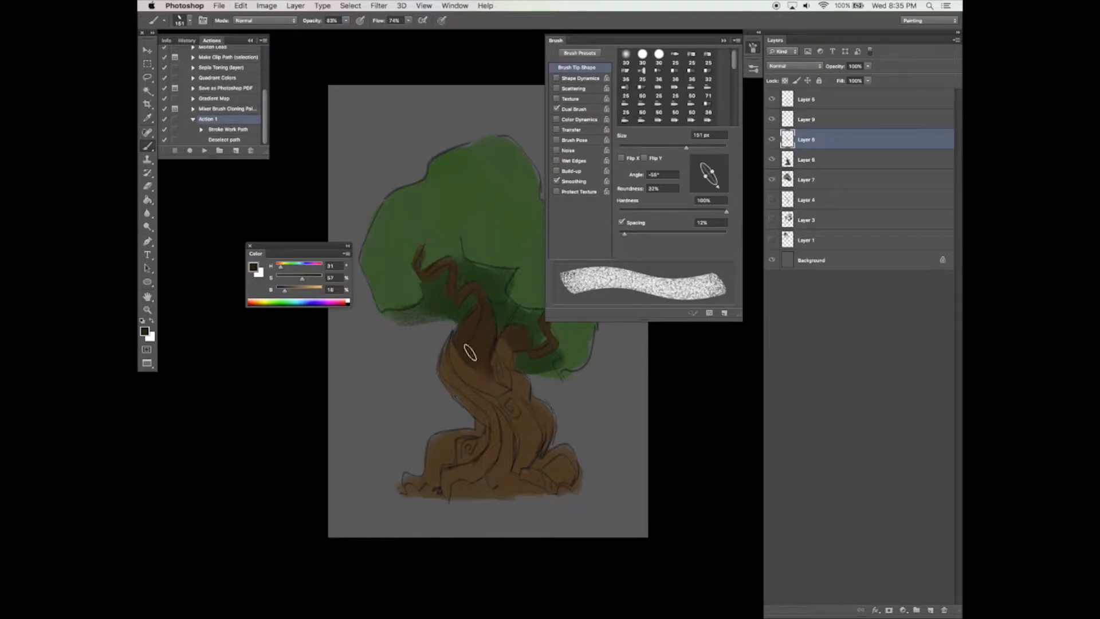
Clean up the upper trunk shadow and deepen the shading where the right branch meets the trunk
key("e")
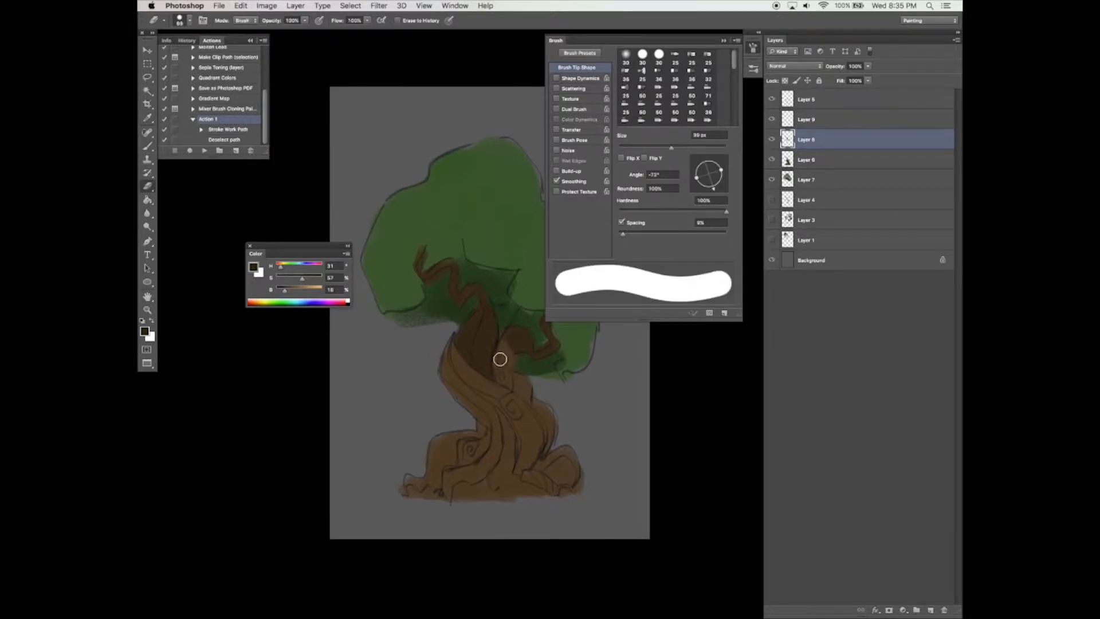
key("b")
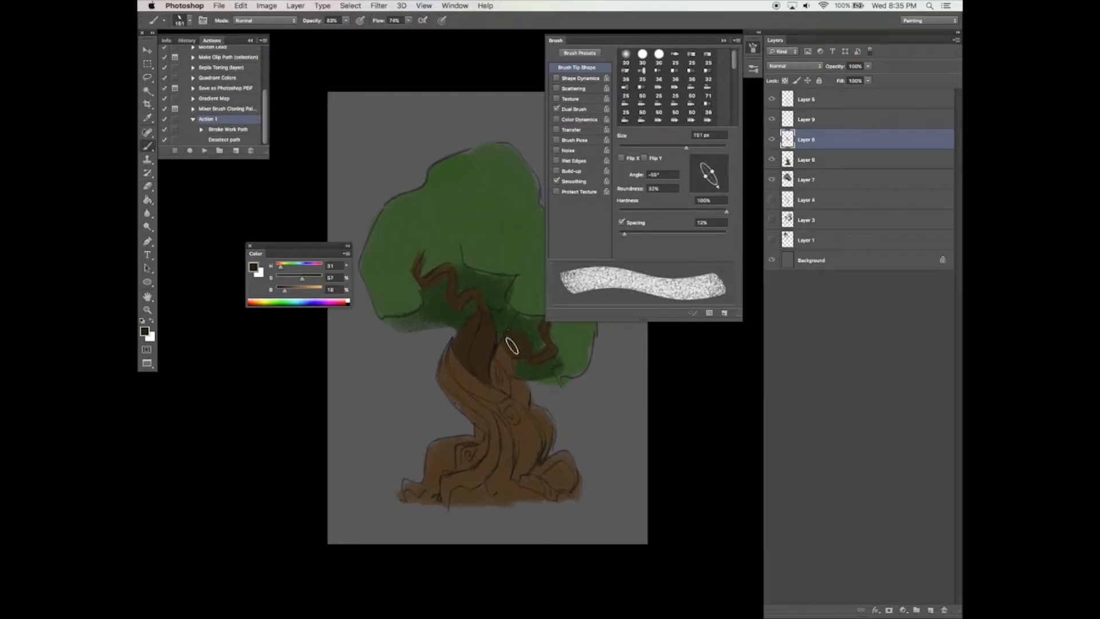
mouse_move(508, 342)
left_mouse_down()
mouse_move(506, 367)
mouse_move(512, 338)
mouse_move(509, 359)
mouse_move(534, 341)
mouse_move(553, 352)
mouse_move(555, 317)
mouse_move(528, 347)
left_mouse_up()
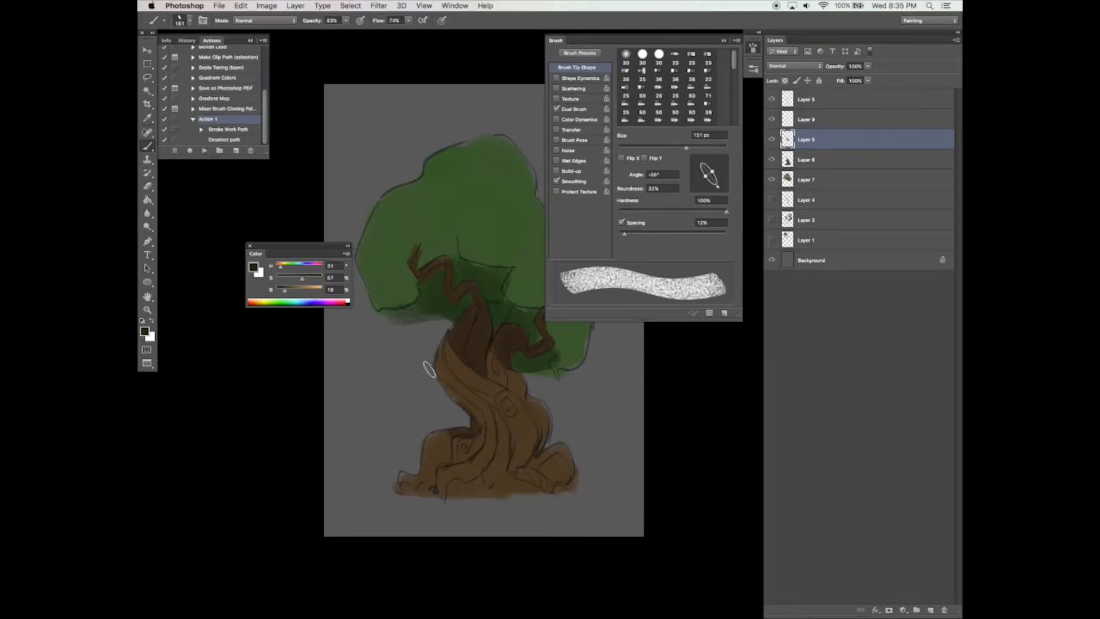
Shade the lower left trunk edge and the left root in dark brown, trimming the excess with the Eraser
key("e")
mouse_move(467, 403)
left_mouse_down()
mouse_move(461, 396)
mouse_move(430, 475)
left_mouse_up()
key("b")
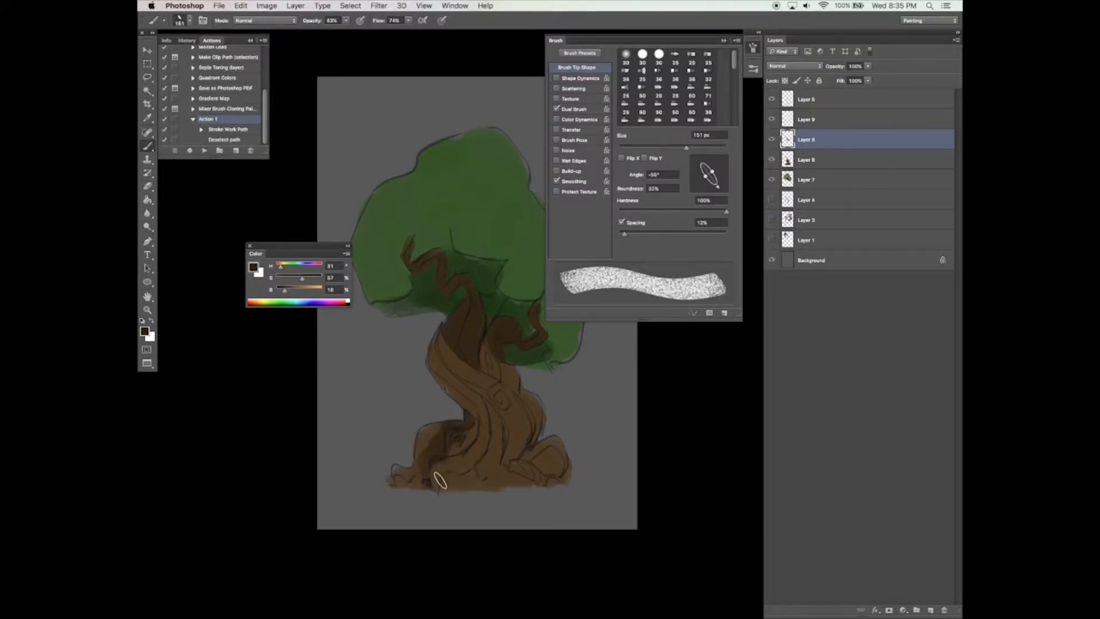
Shade the right side of the trunk and the right root in dark brown, refining the shadow edges with the Eraser
key("e")
mouse_move(533, 377)
left_mouse_down()
mouse_move(491, 396)
mouse_move(495, 458)
mouse_move(523, 414)
mouse_move(530, 458)
mouse_move(491, 456)
mouse_move(524, 466)
mouse_move(535, 427)
mouse_move(531, 452)
mouse_move(549, 436)
left_mouse_up()
key("b")
key("e")
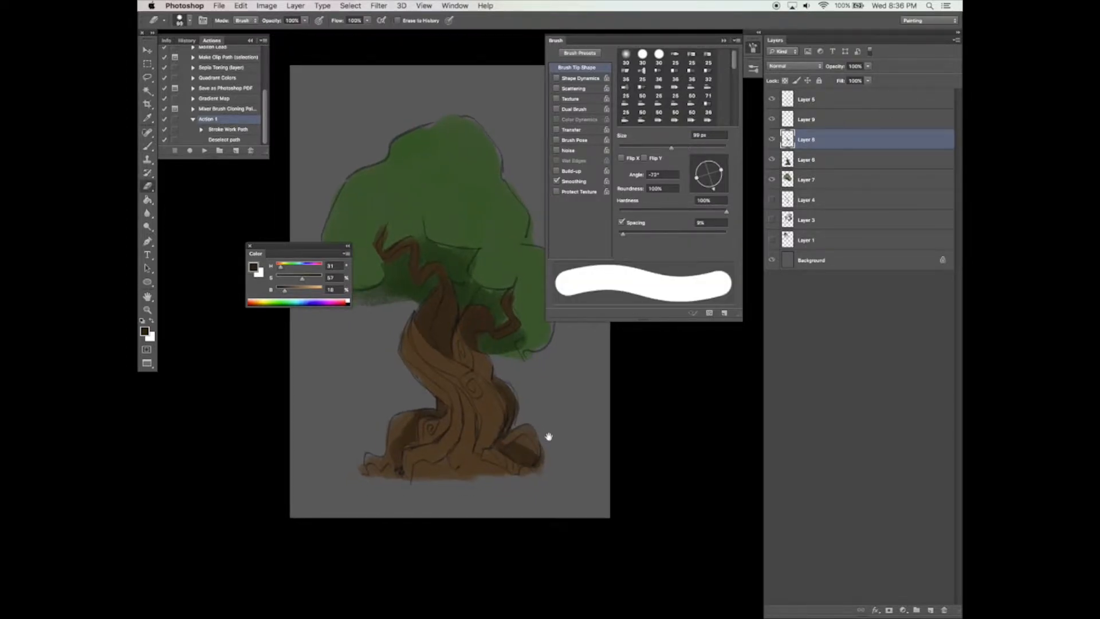
key("b")
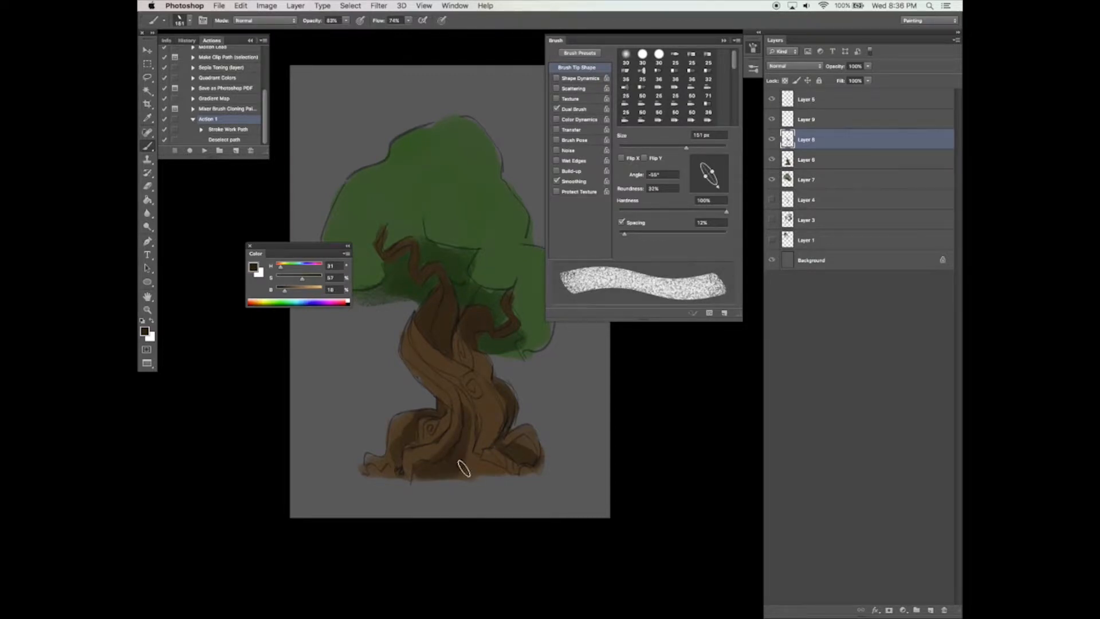
Paint dark brown shadows between the central roots and touch up the shading along the right branch
mouse_move(474, 437)
left_mouse_down()
mouse_move(465, 468)
mouse_move(496, 432)
mouse_move(479, 468)
mouse_move(512, 465)
mouse_move(527, 447)
mouse_move(536, 461)
mouse_move(466, 463)
left_mouse_up()
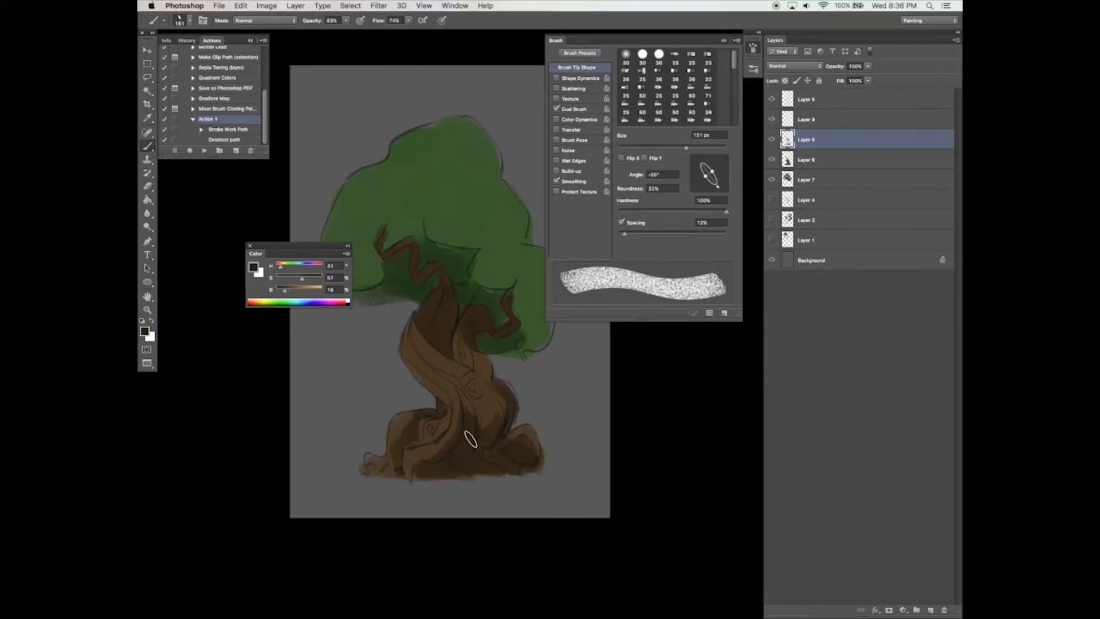
scroll(472, 286, "up", 2)
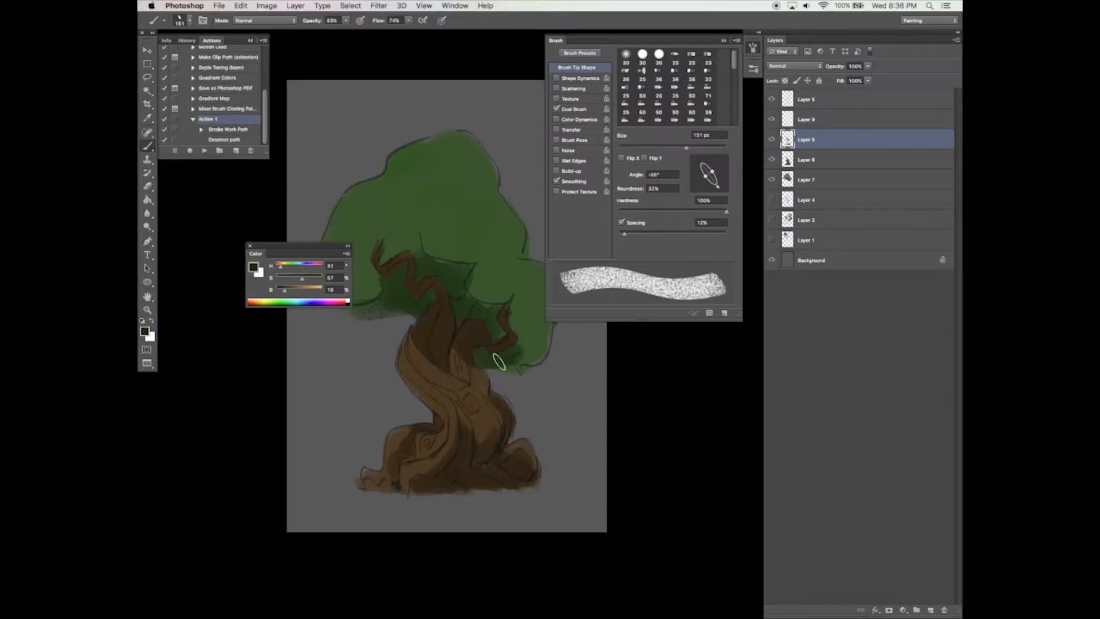
left_click_drag(499, 369, 490, 380)
key("super+s")
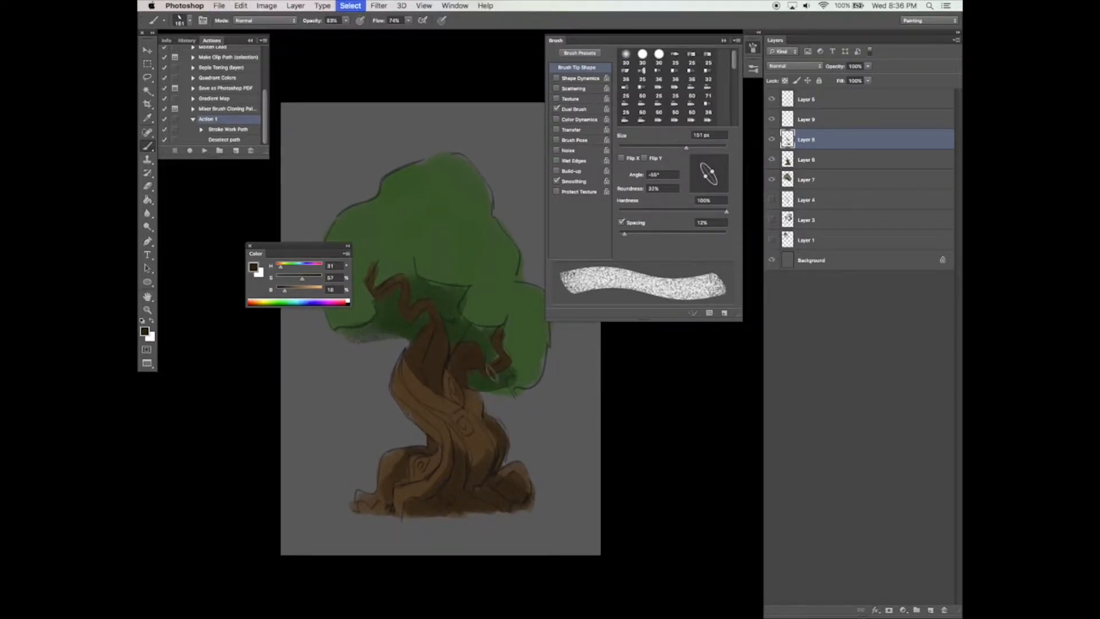
key("super+d")
left_click_drag(500, 380, 499, 385)
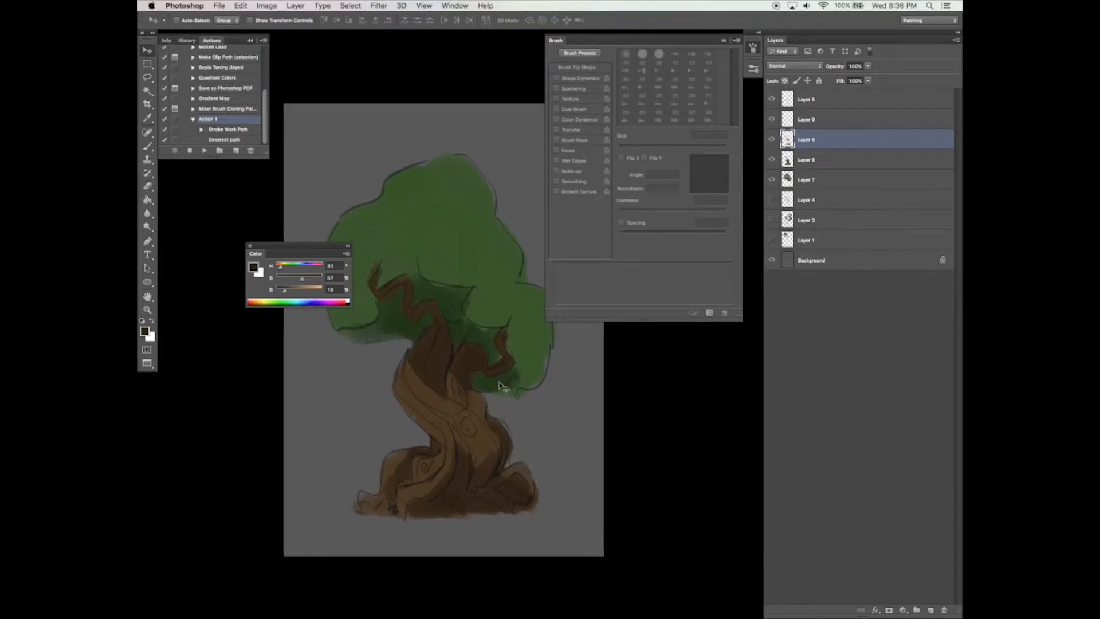
key("b")
left_click_drag(494, 382, 491, 373)
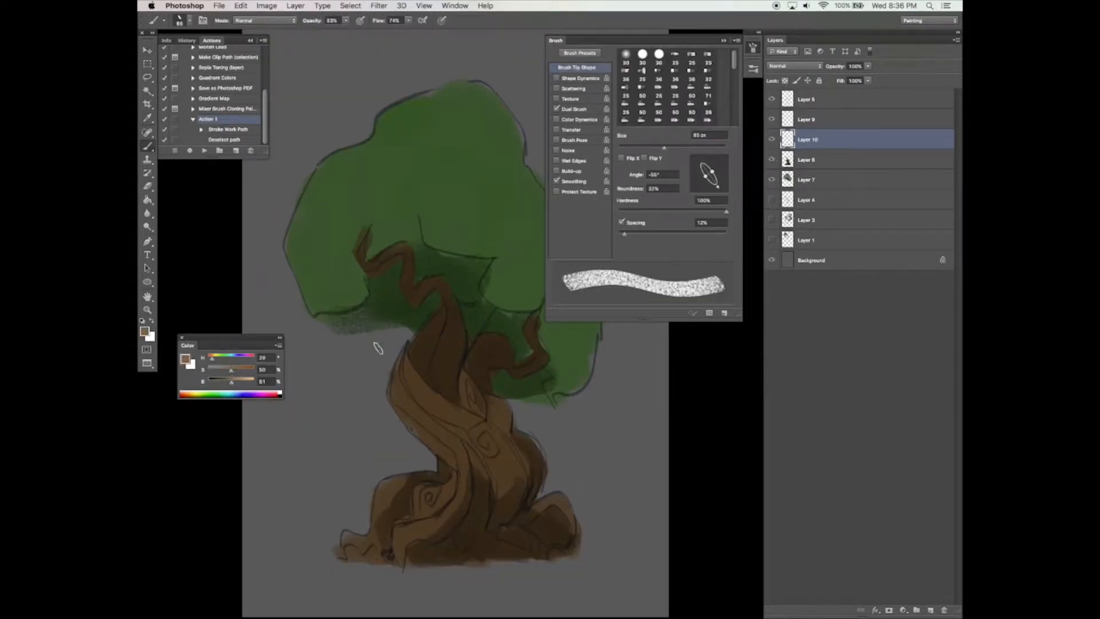
Start a light brown highlight on the trunk's left edge and lower the highlight layer's opacity to 66%
left_click_drag(395, 389, 400, 400)
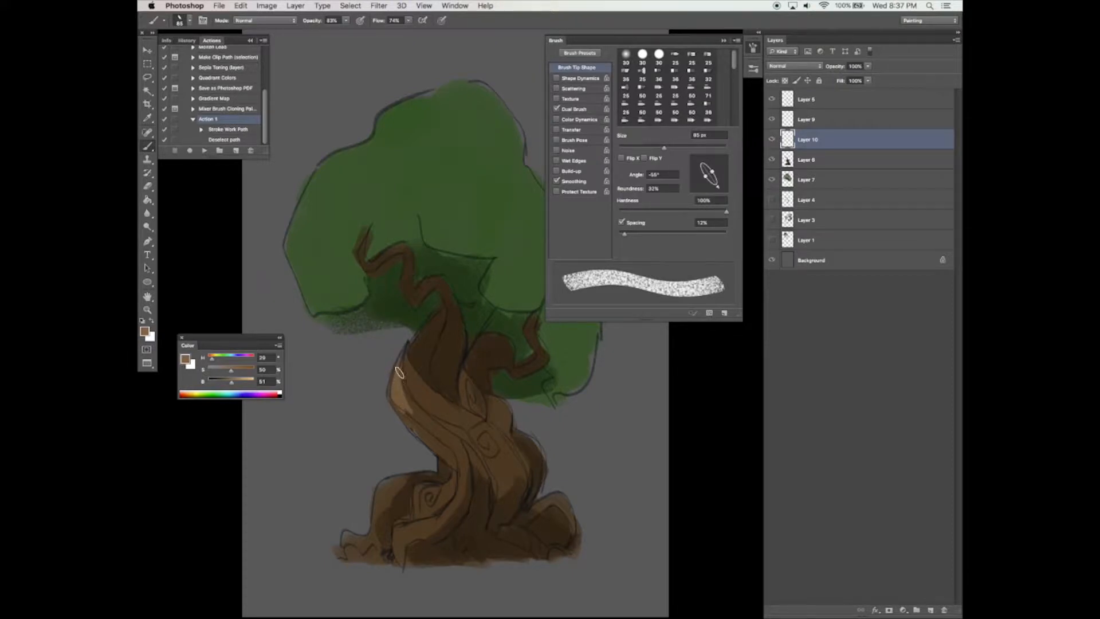
left_click(868, 66)
left_click(405, 420)
Paint light brown highlights along the twisting trunk bands, the left root and around the spiral knots
mouse_move(426, 421)
left_mouse_down()
mouse_move(411, 397)
mouse_move(418, 409)
mouse_move(427, 387)
mouse_move(415, 394)
mouse_move(452, 414)
mouse_move(425, 388)
left_mouse_up()
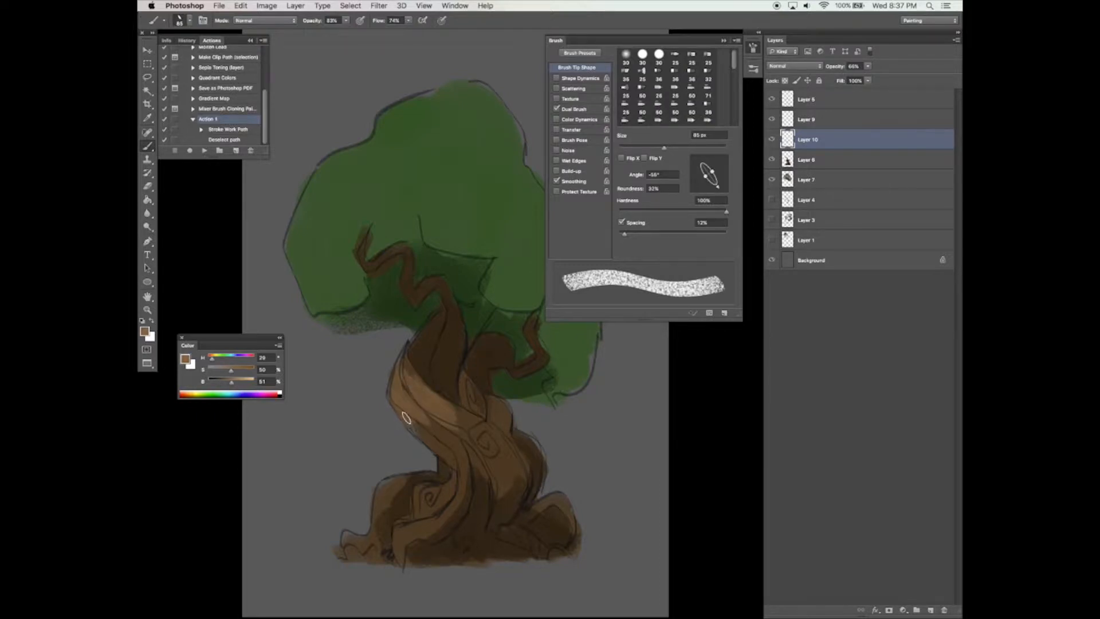
left_click_drag(423, 418, 445, 439)
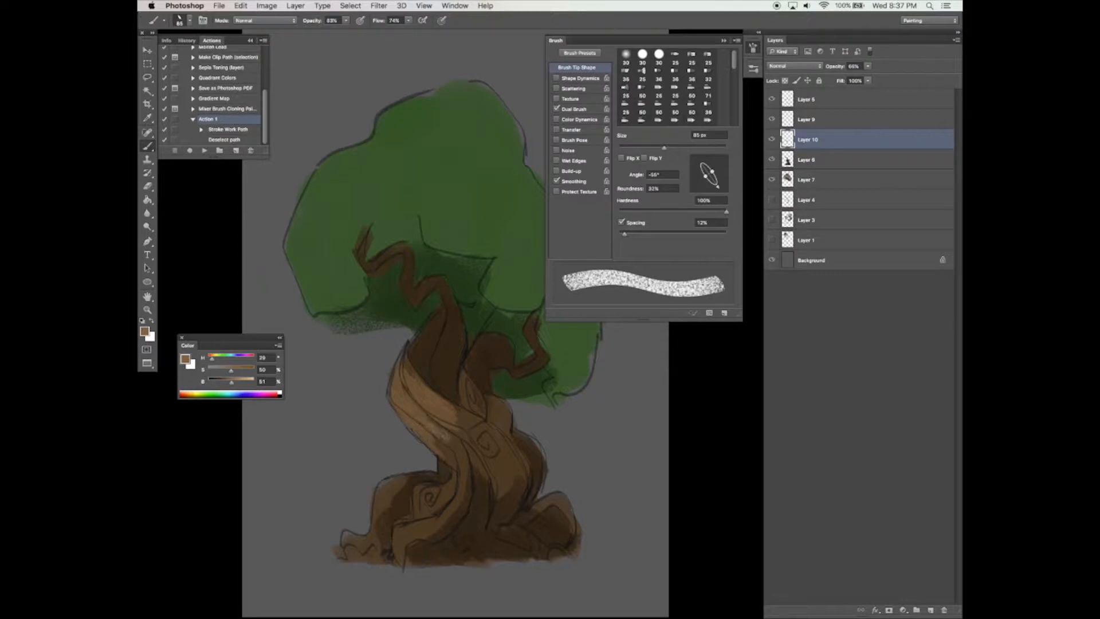
mouse_move(384, 458)
left_mouse_down()
mouse_move(378, 507)
mouse_move(337, 506)
left_mouse_up()
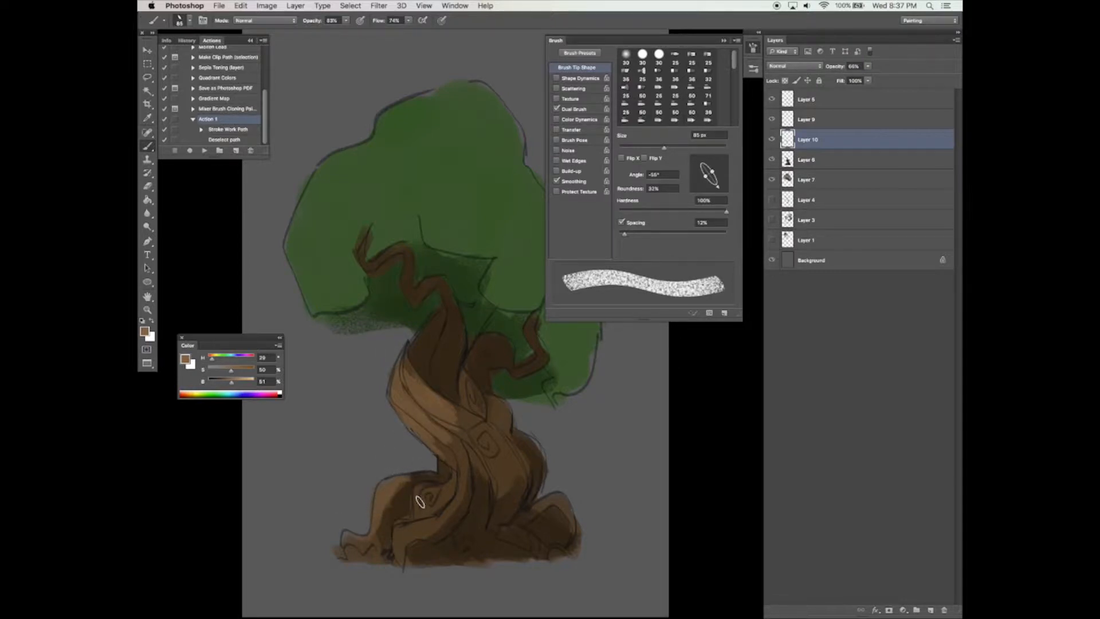
mouse_move(424, 491)
left_mouse_down()
mouse_move(440, 497)
mouse_move(422, 502)
left_mouse_up()
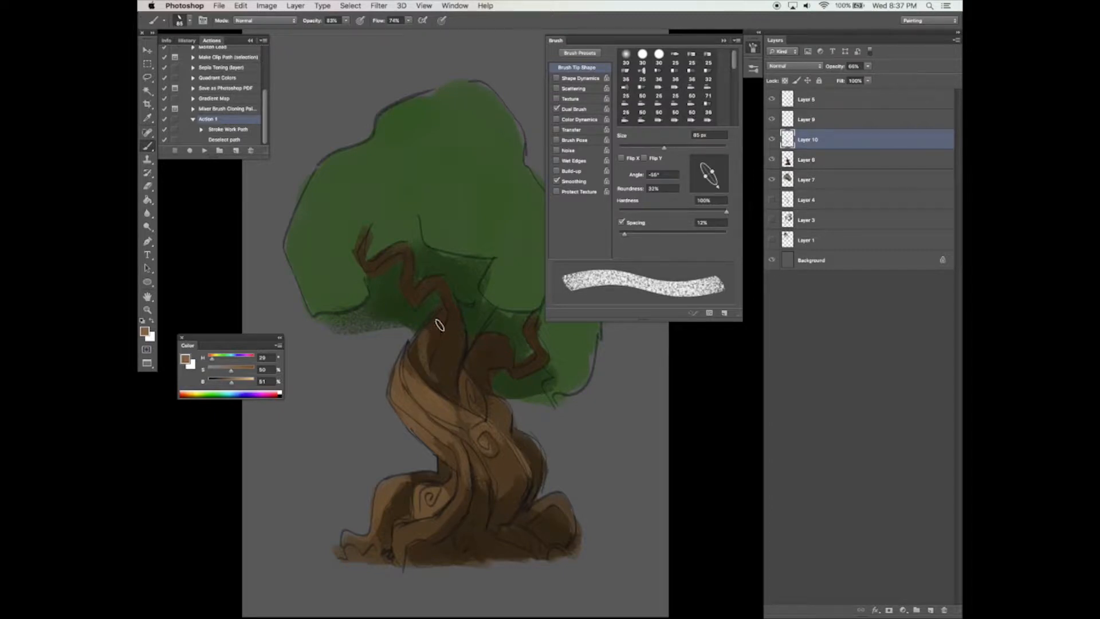
Undo the last highlight stroke and paint muted brown highlights at 32% brightness on the shaded upper trunk
left_click_drag(454, 287, 452, 293)
key("super+z")
left_click_drag(230, 382, 223, 382)
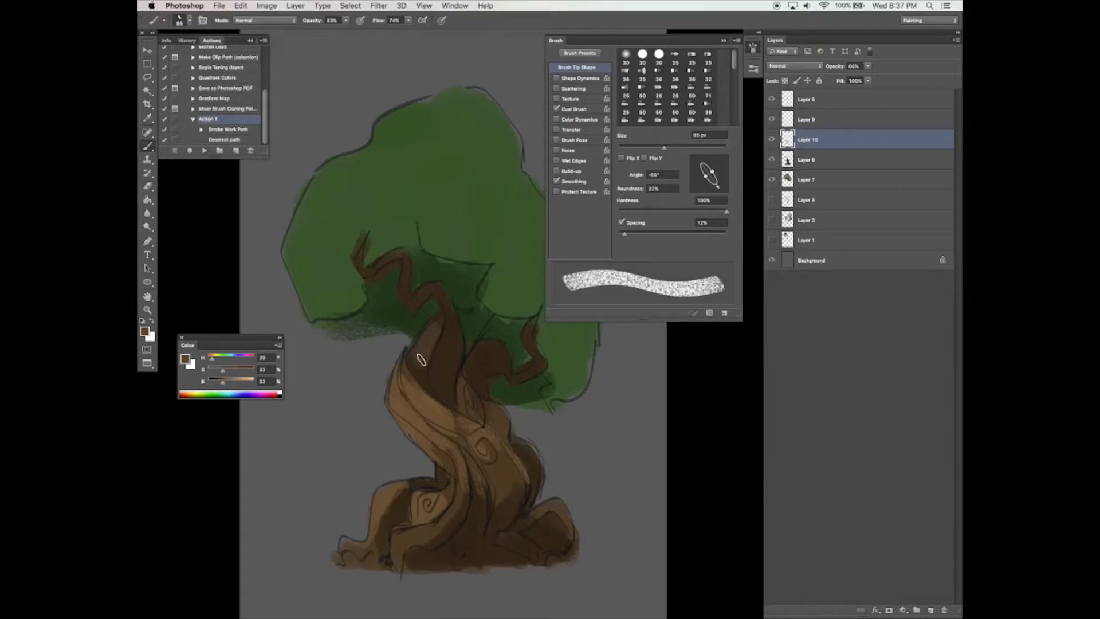
left_click_drag(449, 347, 445, 371)
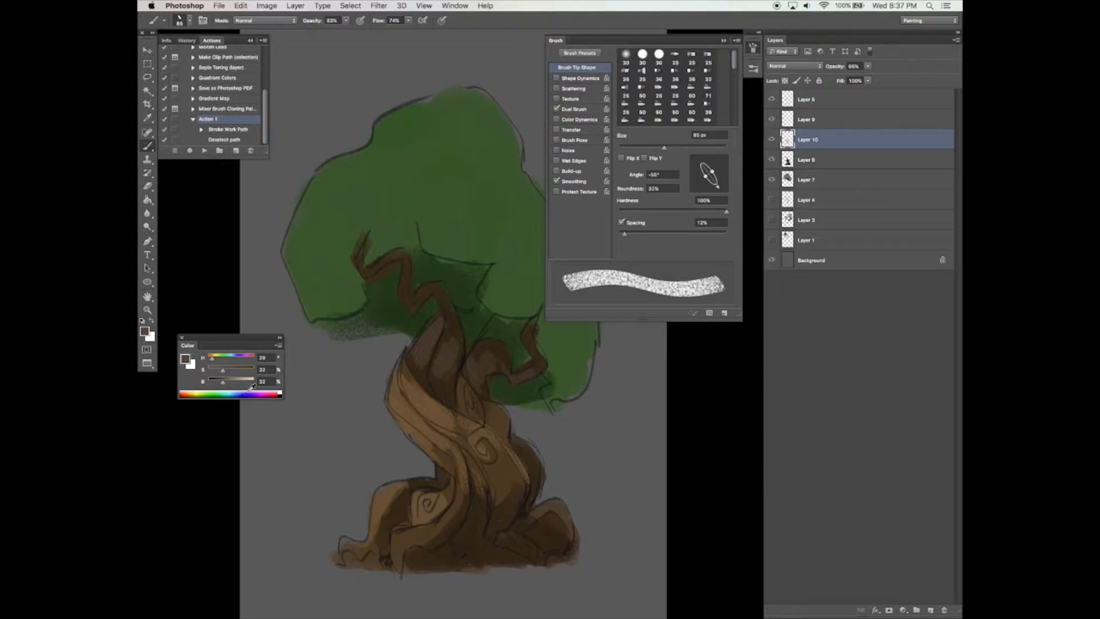
Touch up the muted upper-trunk highlights with the brown set to 39% saturation, and save the document
left_click(225, 370)
left_click_drag(549, 395, 551, 387)
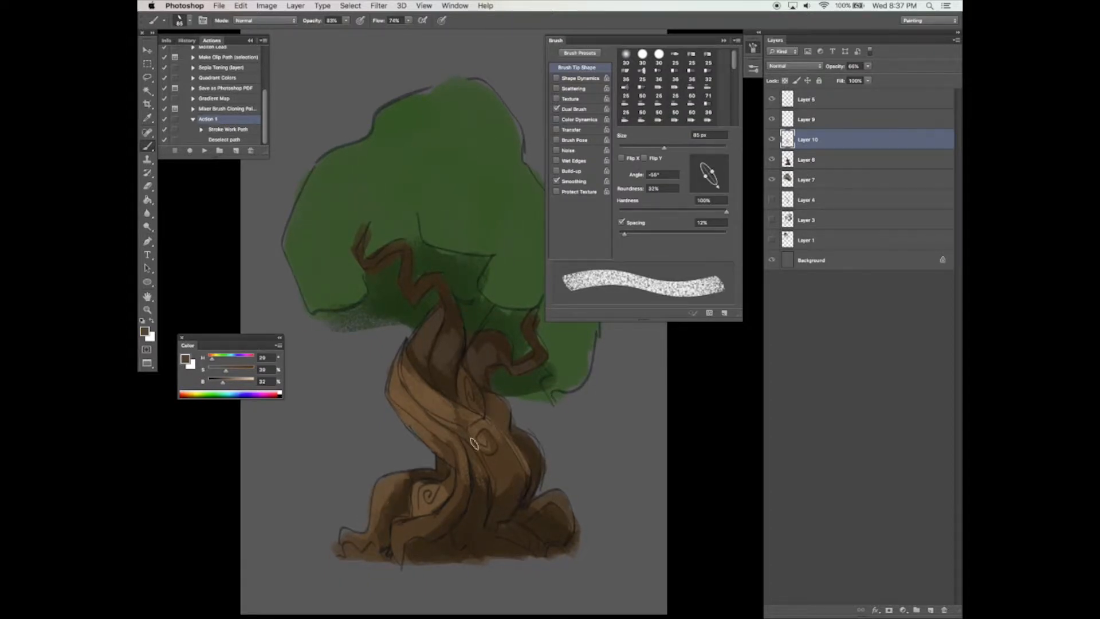
mouse_move(550, 444)
left_mouse_down()
mouse_move(534, 476)
mouse_move(550, 439)
left_mouse_up()
key("super+d")
key("super+s")
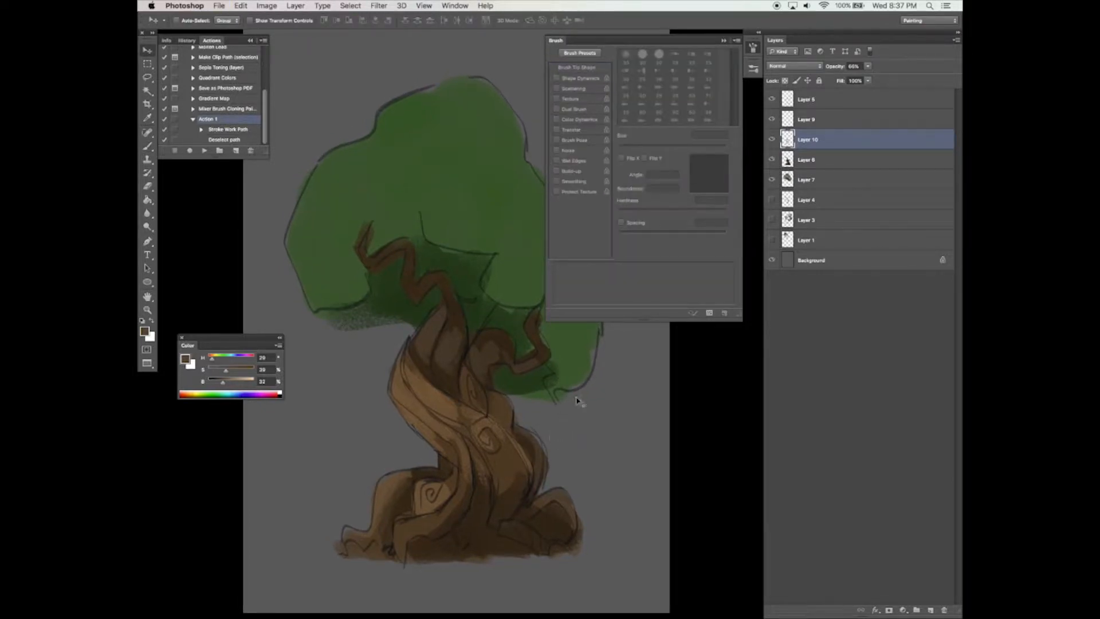
Select the topmost layer and add a new layer above it
key("alt+bracketright")
key("alt+bracketright")
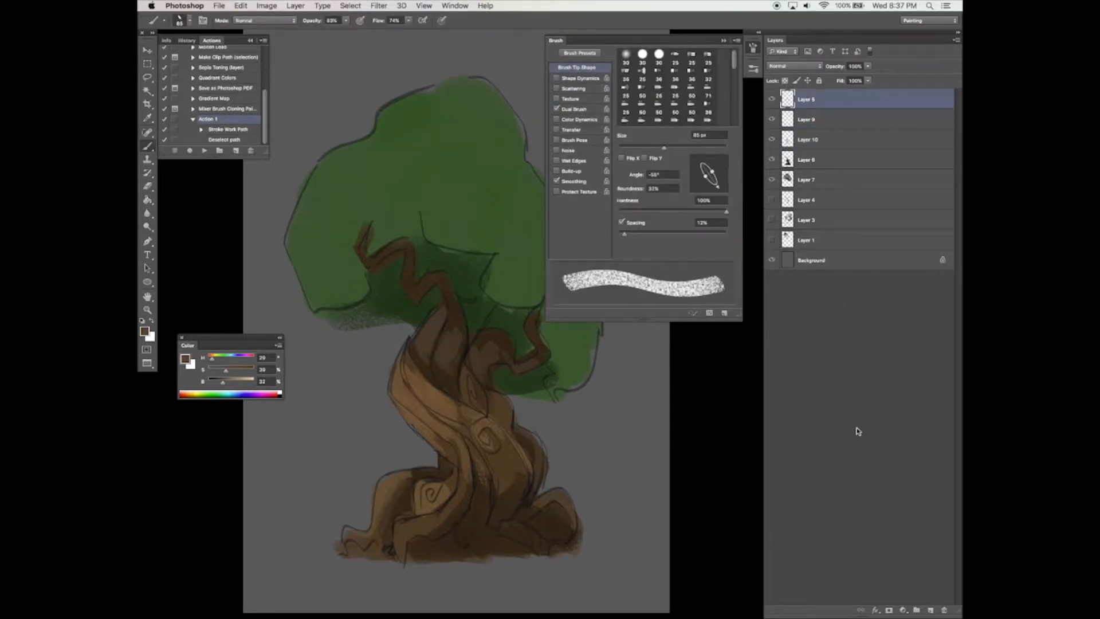
left_click(930, 609)
left_click_drag(578, 500, 583, 502)
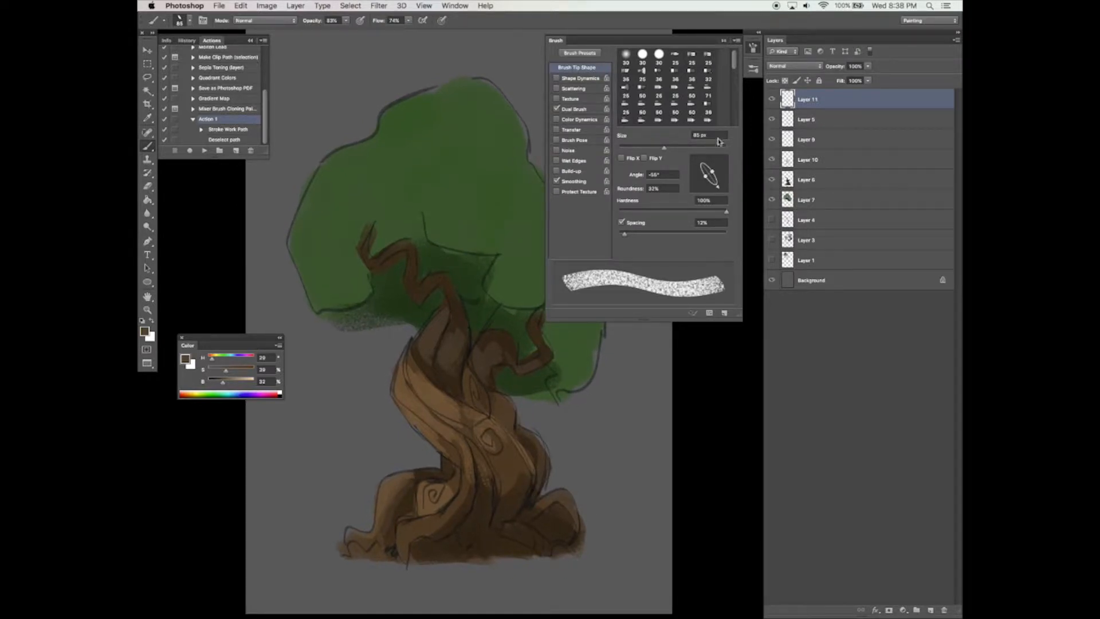
Adjust the brush tip shape, reduce the dual brush size and set its spacing to 16%
left_click_drag(714, 173, 719, 177)
left_click(585, 108)
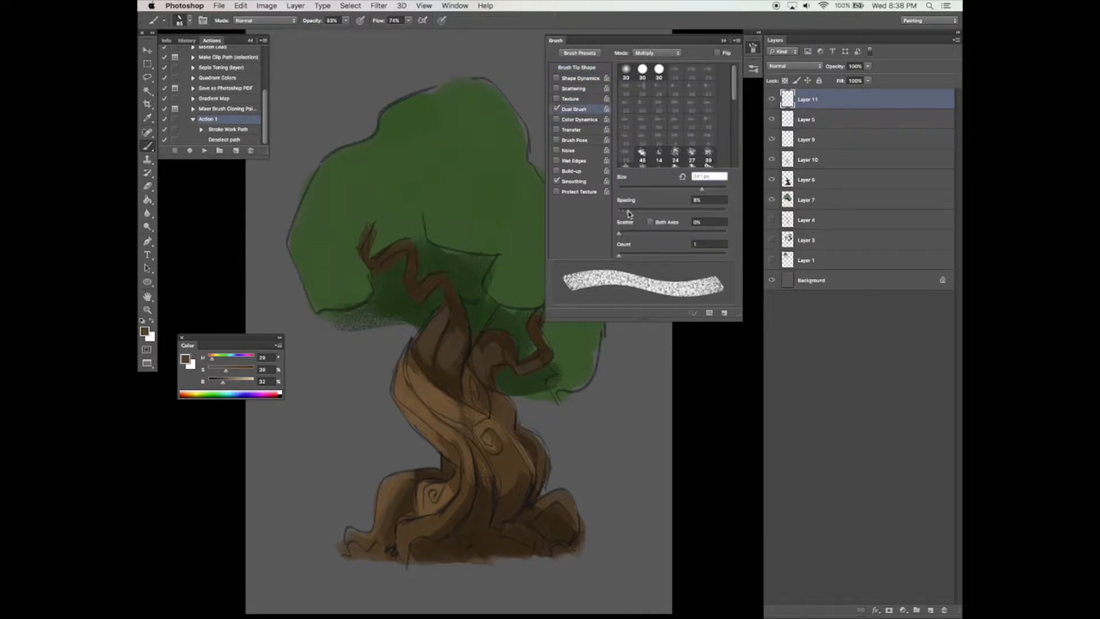
left_click(693, 189)
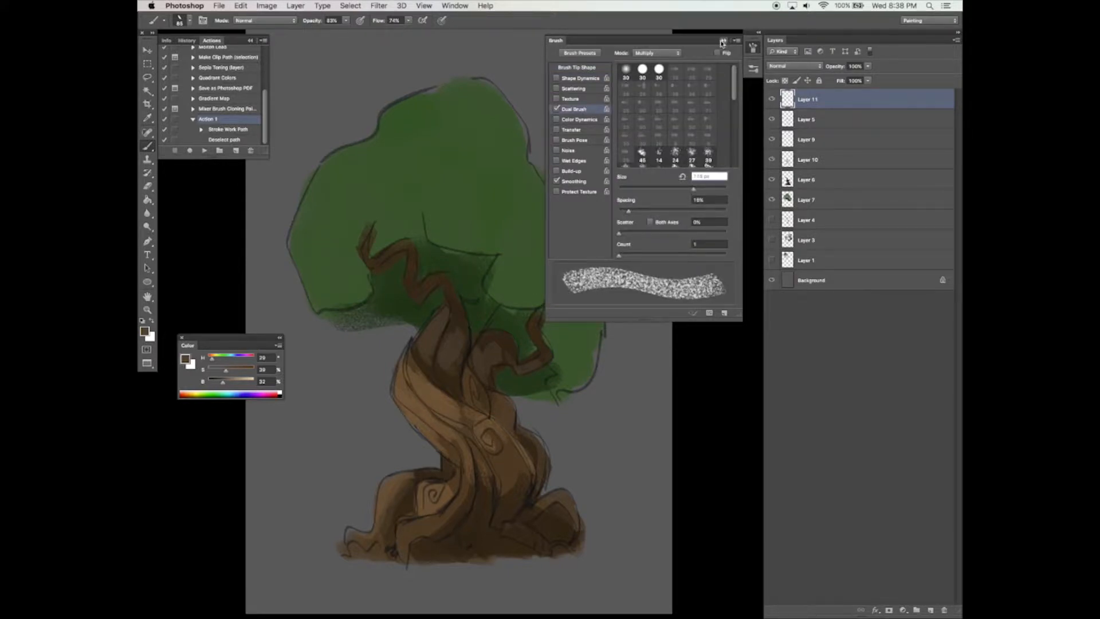
left_click(722, 41)
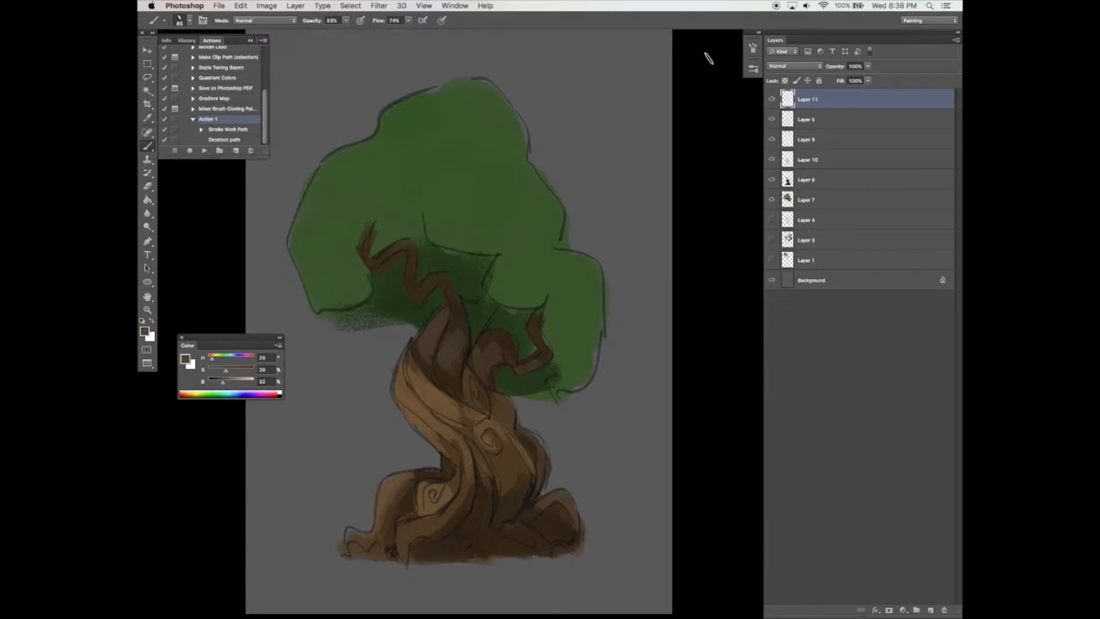
Set the brush opacity and flow to 100% and sample the gray of the background as the painting color
left_click(370, 381, "alt")
key("0")
key("shift+0")
left_click(389, 471, "alt")
key("F5")
left_click(368, 501, "alt")
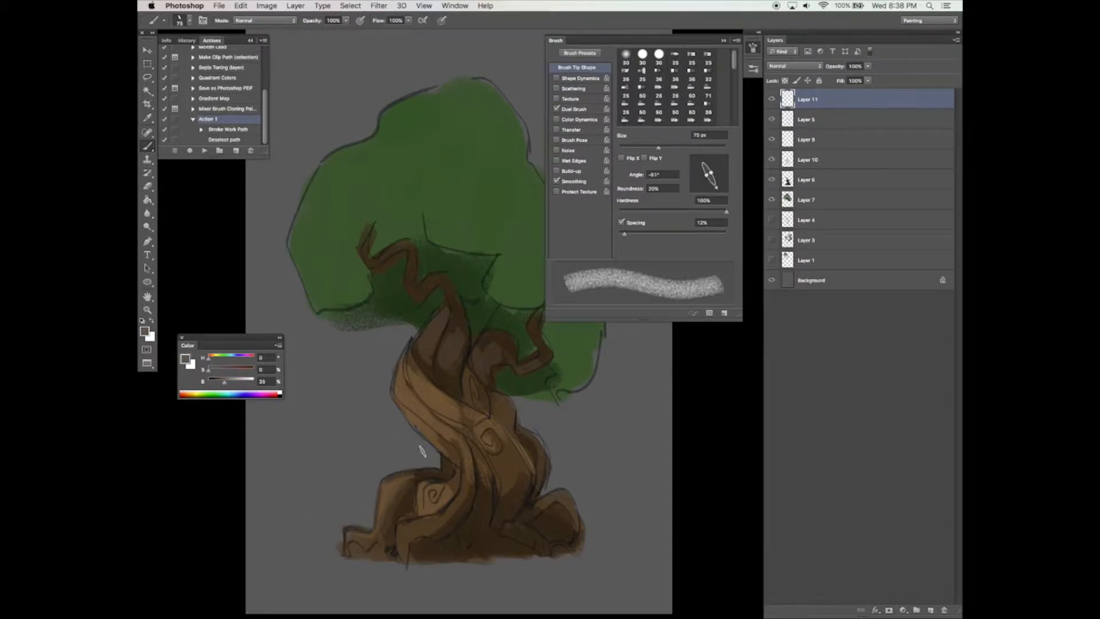
Paint background gray with a 53 px brush along the trunk's left edge and the left root to sharpen the silhouette
left_click_drag(659, 147, 648, 148)
left_click_drag(434, 465, 415, 465)
left_click_drag(381, 482, 375, 509)
left_click_drag(398, 457, 417, 436)
left_click_drag(358, 506, 363, 501)
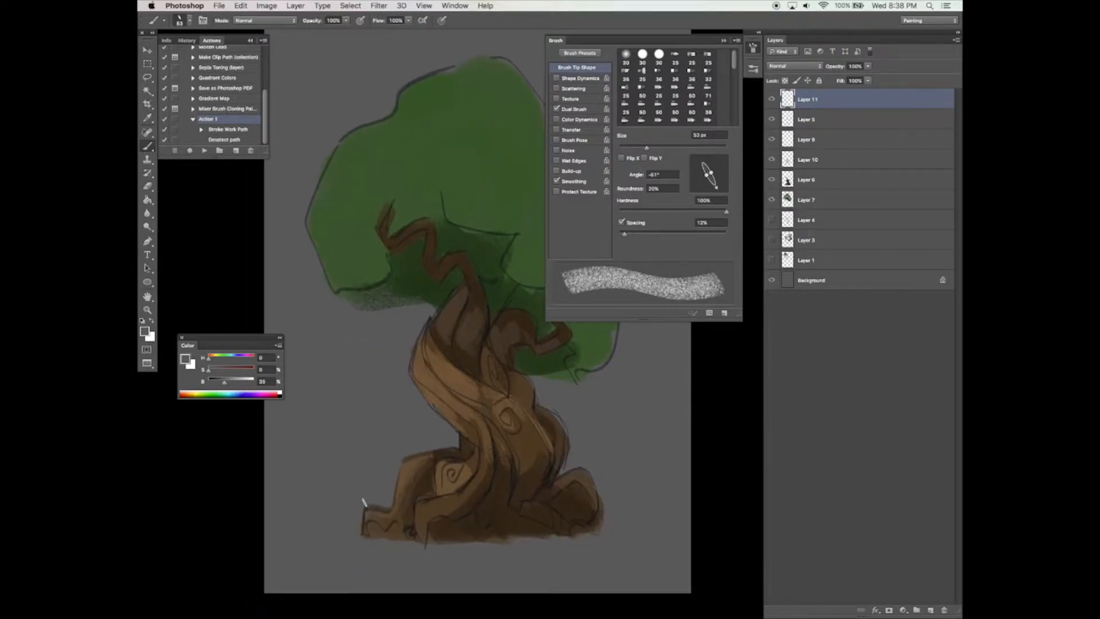
left_click_drag(457, 427, 451, 430)
Clean up the notch between the trunk and the left root with sampled browns and background gray, rotating the brush tip to fit
left_click(465, 434, "alt")
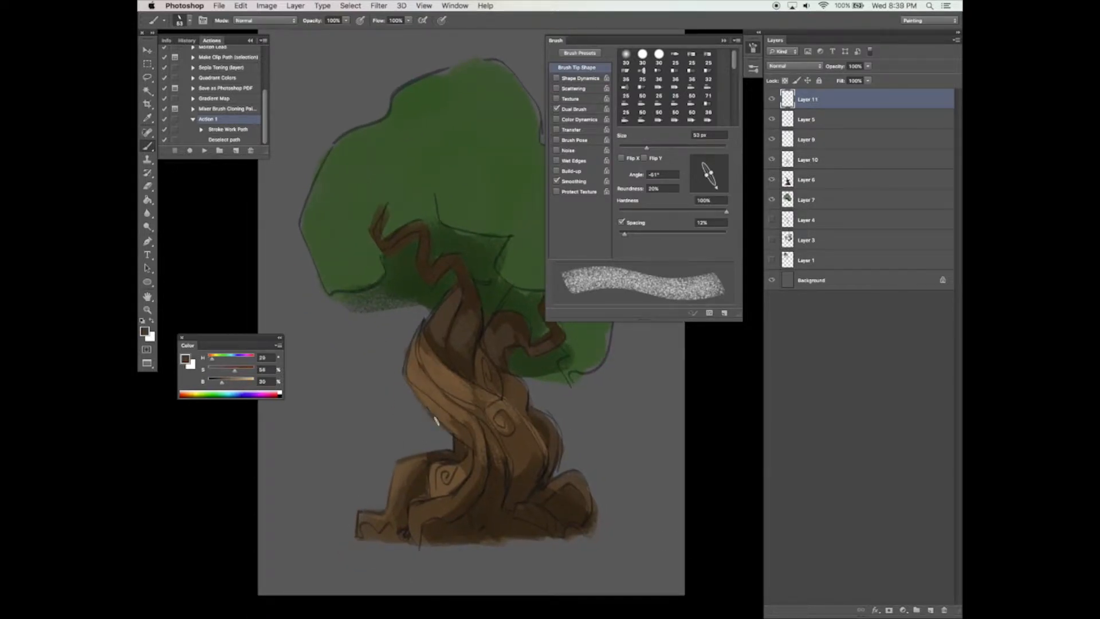
left_click(438, 444, "alt")
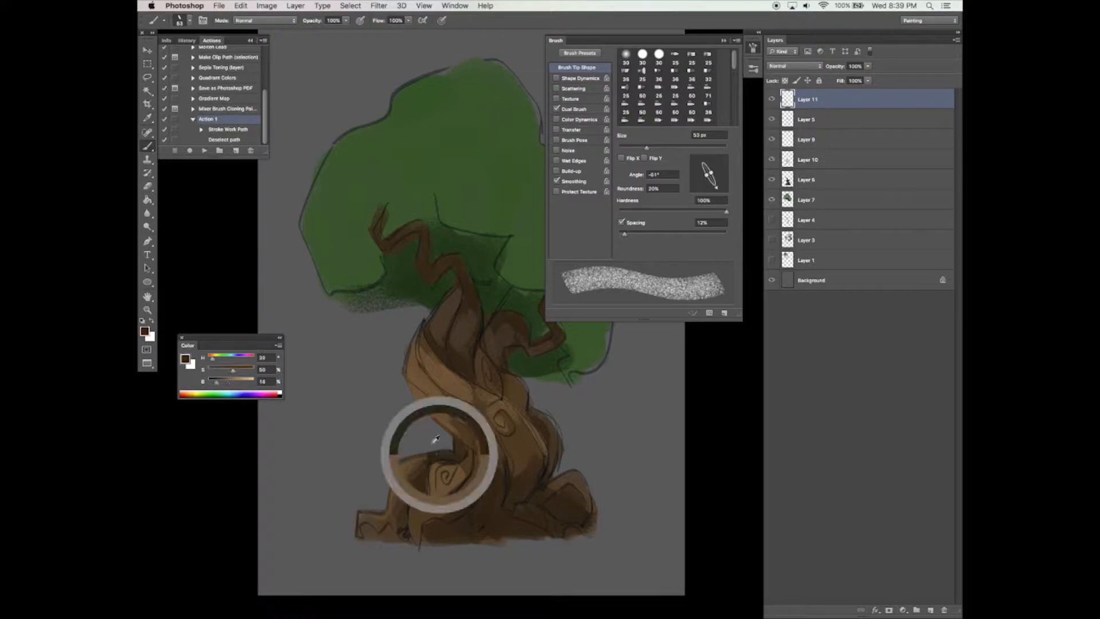
left_click(700, 183)
left_click_drag(403, 459, 449, 450)
left_click(442, 436, "alt")
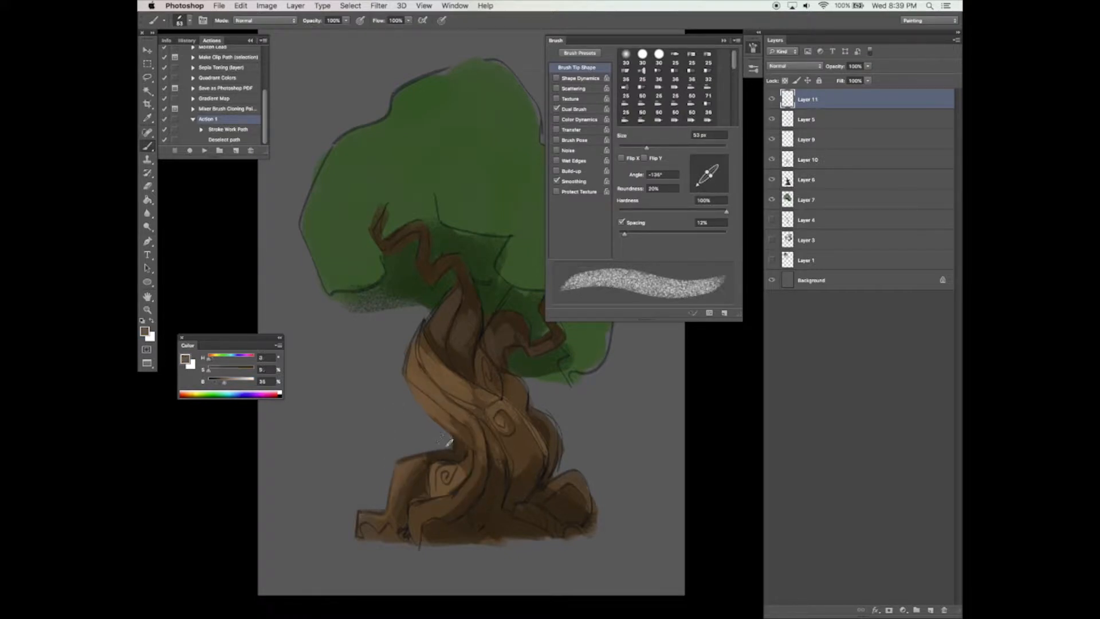
left_click(453, 440, "alt")
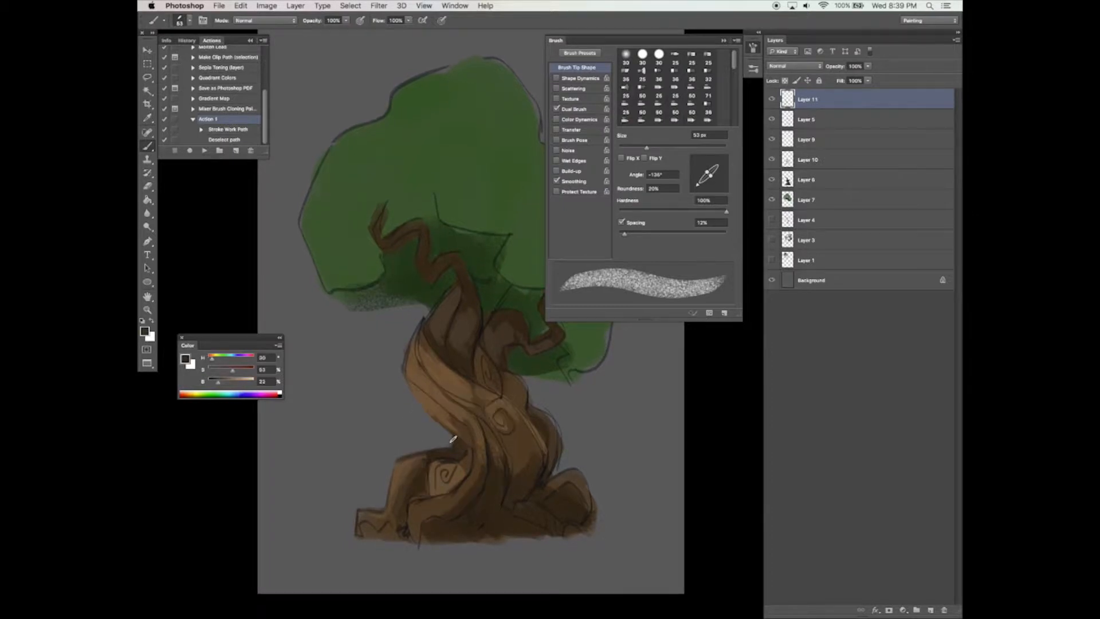
left_click(469, 425, "alt")
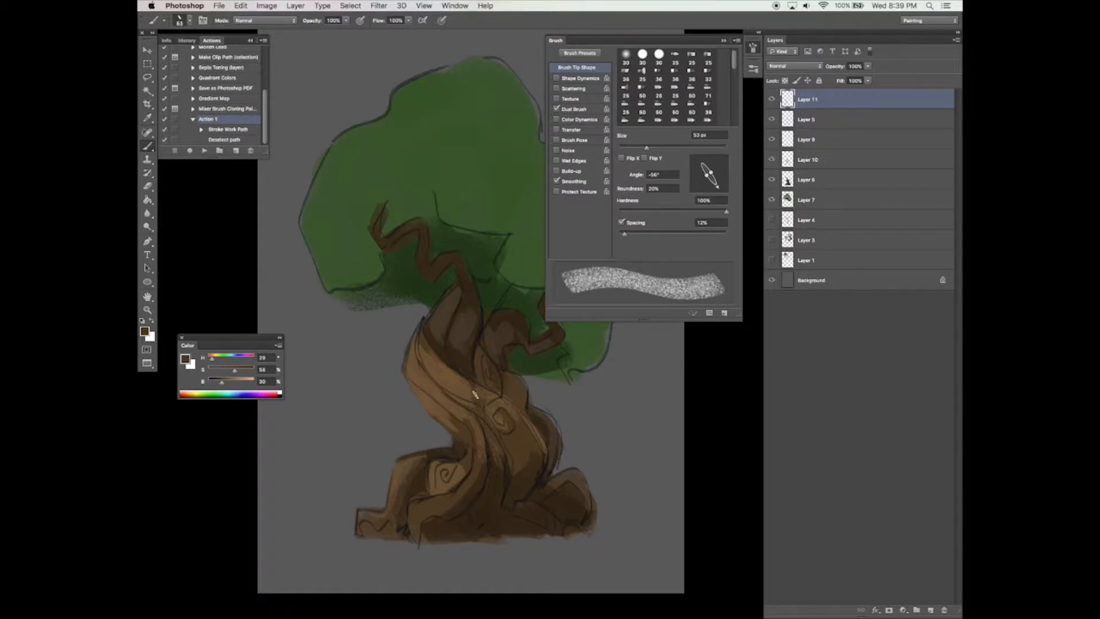
left_click_drag(487, 430, 489, 430)
Repaint the left root's shading and upper edge with browns sampled from the root
left_click(417, 468, "alt")
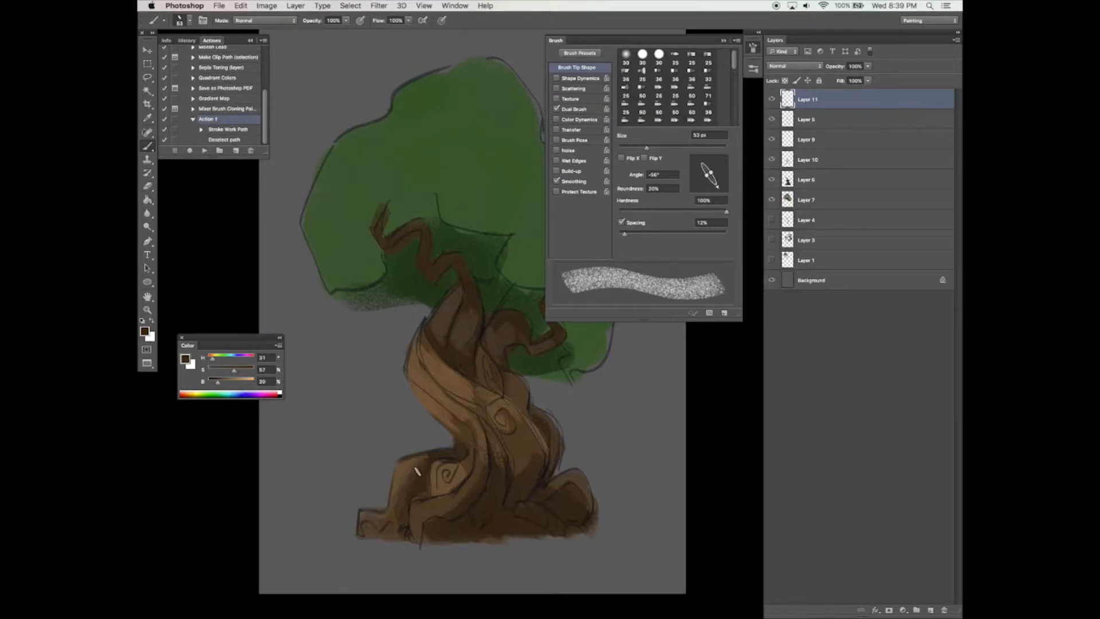
left_click_drag(411, 467, 404, 478)
left_click(399, 473, "alt")
mouse_move(393, 510)
left_mouse_down()
mouse_move(423, 452)
mouse_move(452, 450)
left_mouse_up()
Set the dual brush spacing to 14% and trim the right root's outer edge with sampled background gray
left_click(577, 423, "alt")
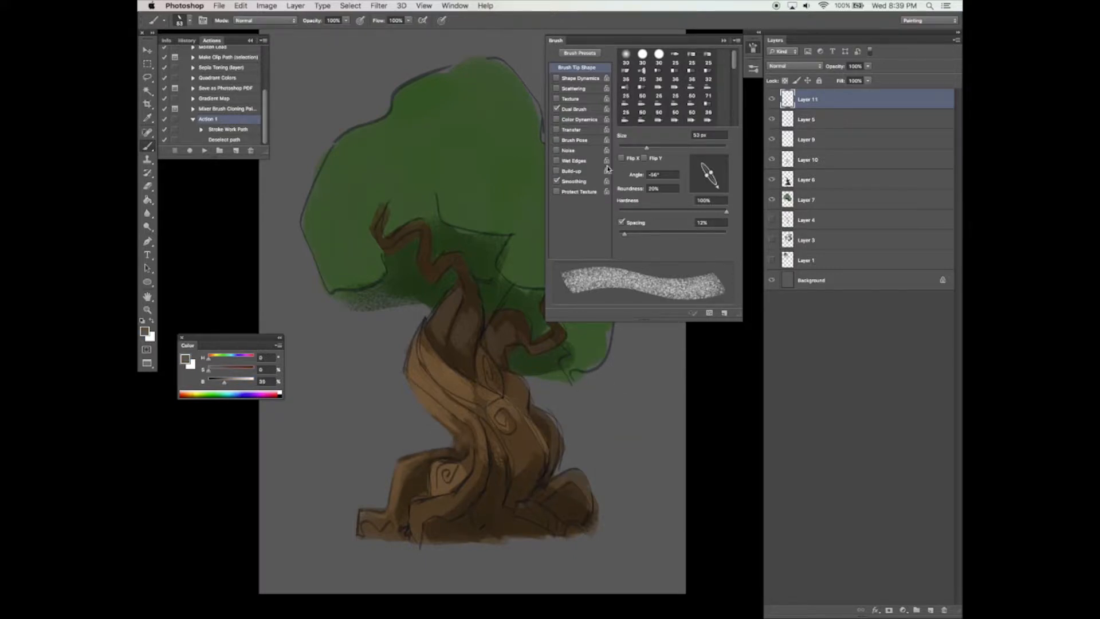
left_click(587, 107)
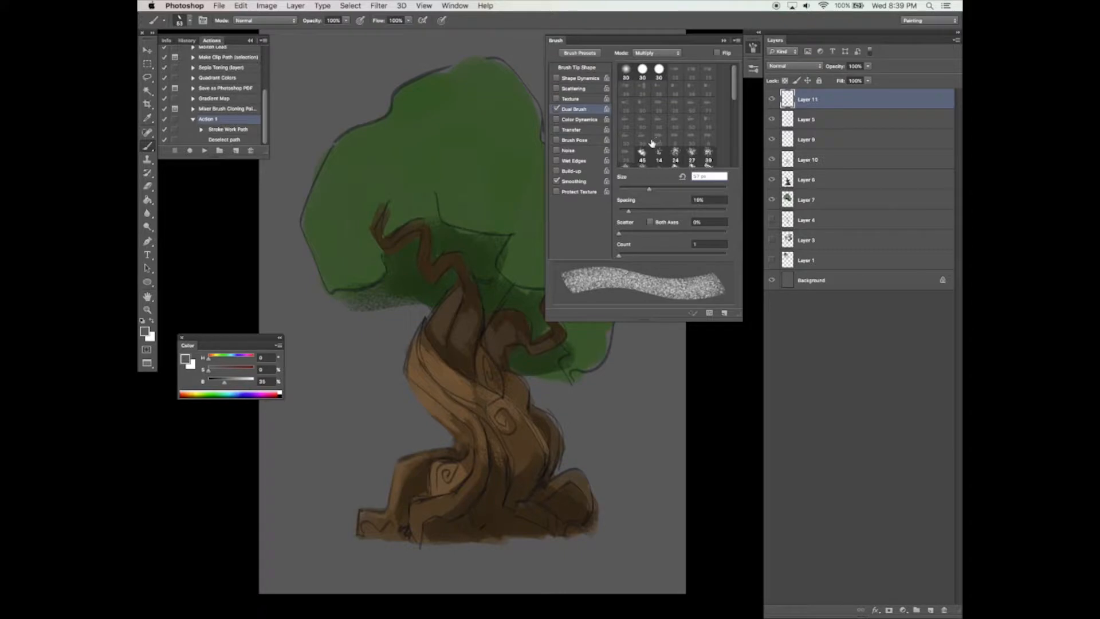
left_click_drag(628, 212, 625, 212)
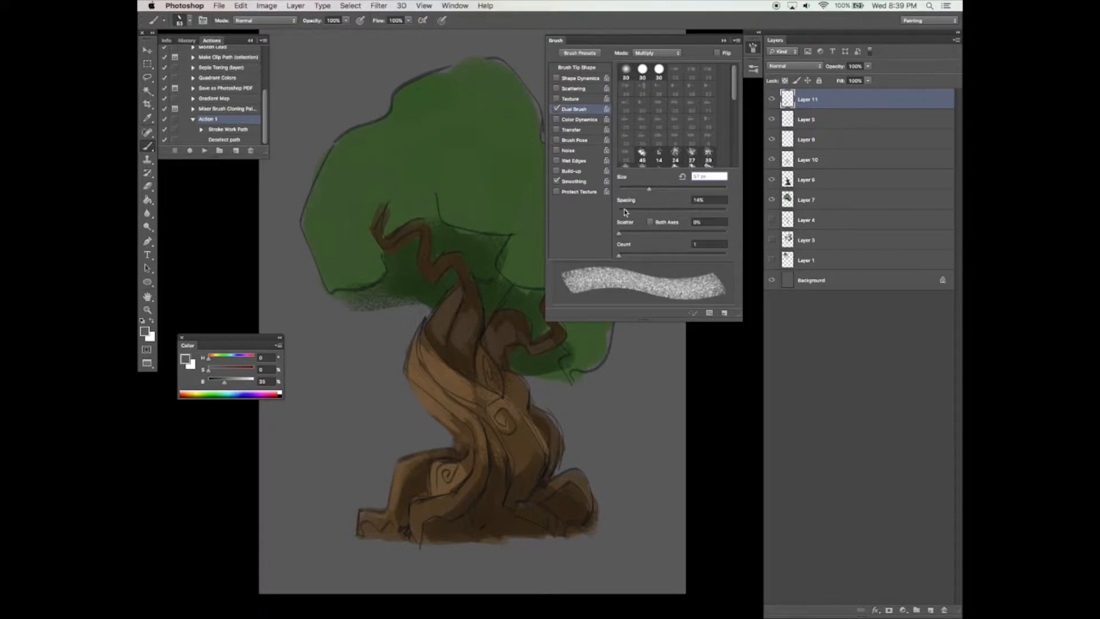
left_click(598, 68)
mouse_move(590, 475)
left_mouse_down()
mouse_move(591, 521)
mouse_move(597, 510)
left_mouse_up()
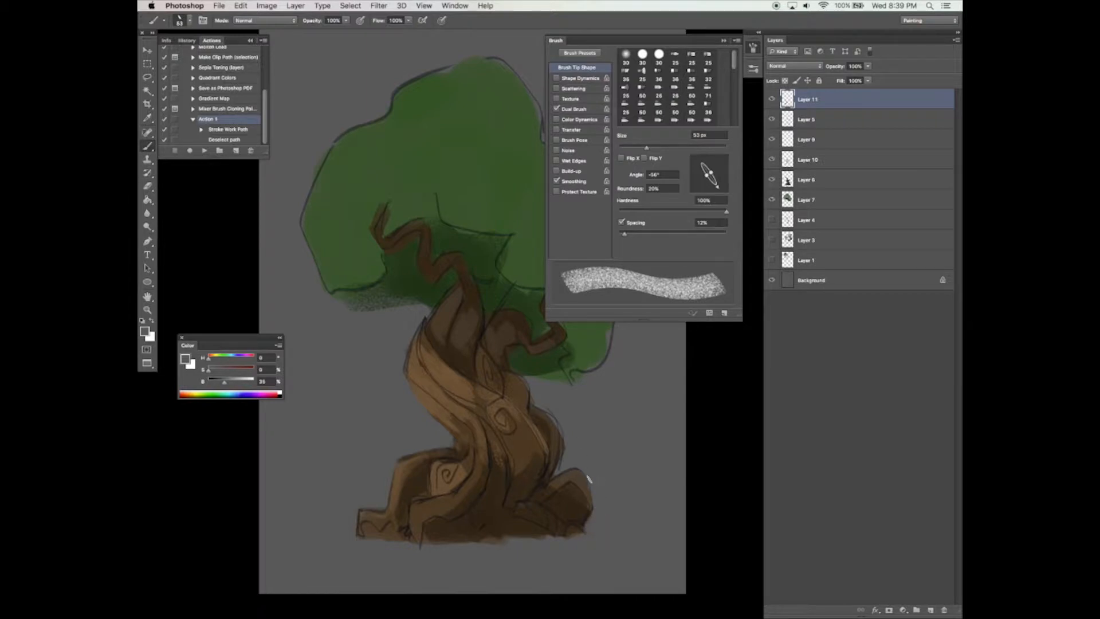
Rotate the brush tip to -140° and clean the edge between the trunk and the right root, undoing the last stroke
left_click(576, 493, "alt")
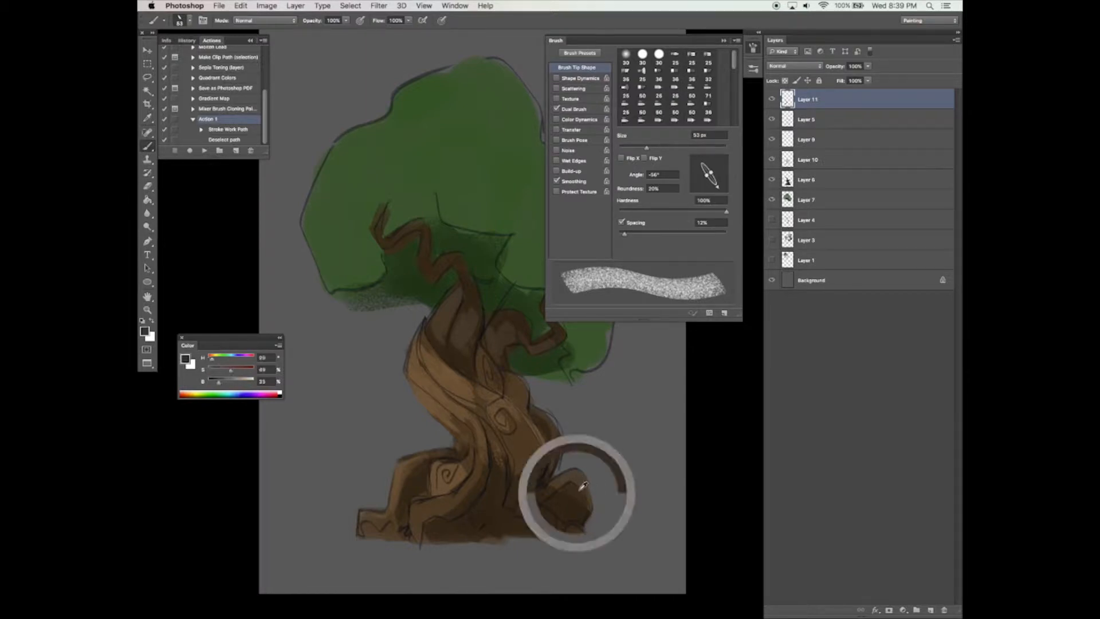
left_click(584, 460, "alt")
left_click(699, 182)
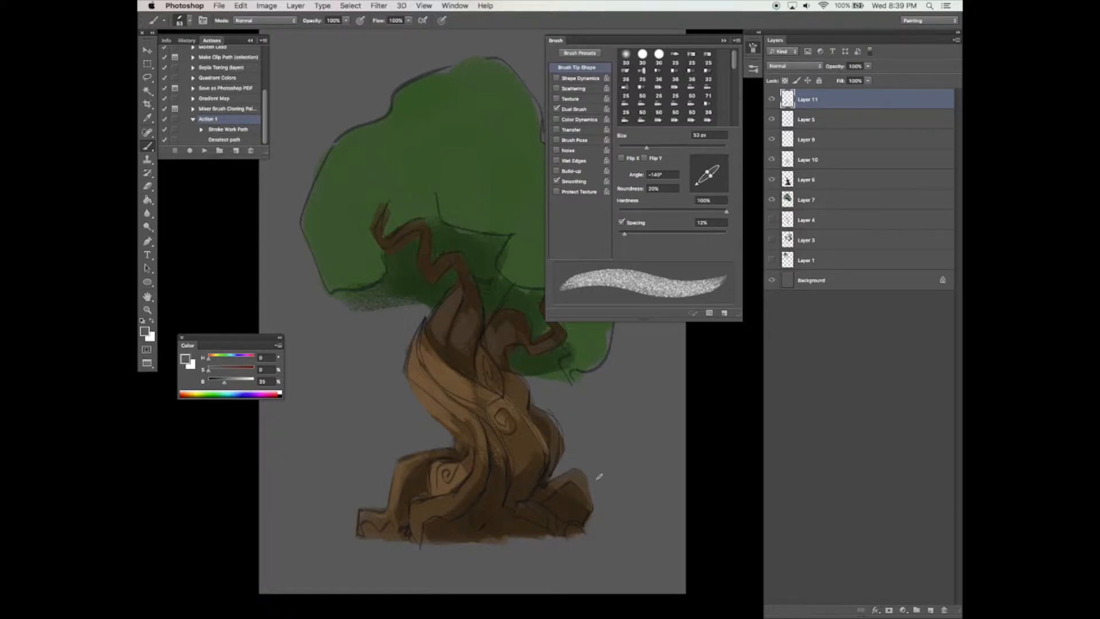
left_click_drag(565, 444, 550, 481)
key("super+z")
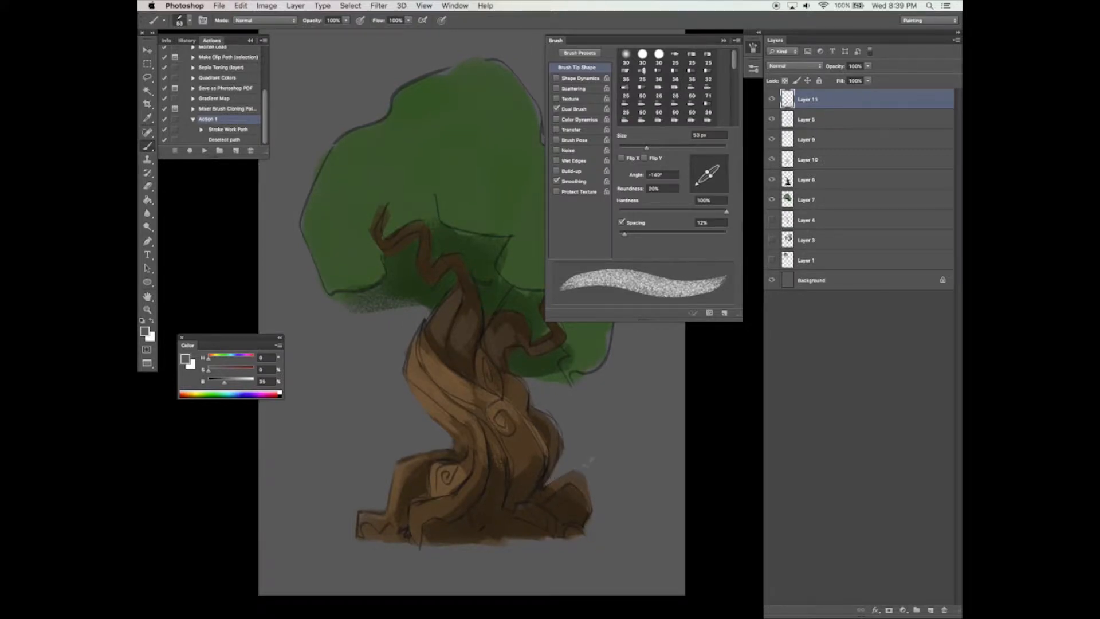
Hide the interface panels and trim the trunk's right edge above the right root with background gray
key("Tab")
left_click_drag(582, 387, 544, 322)
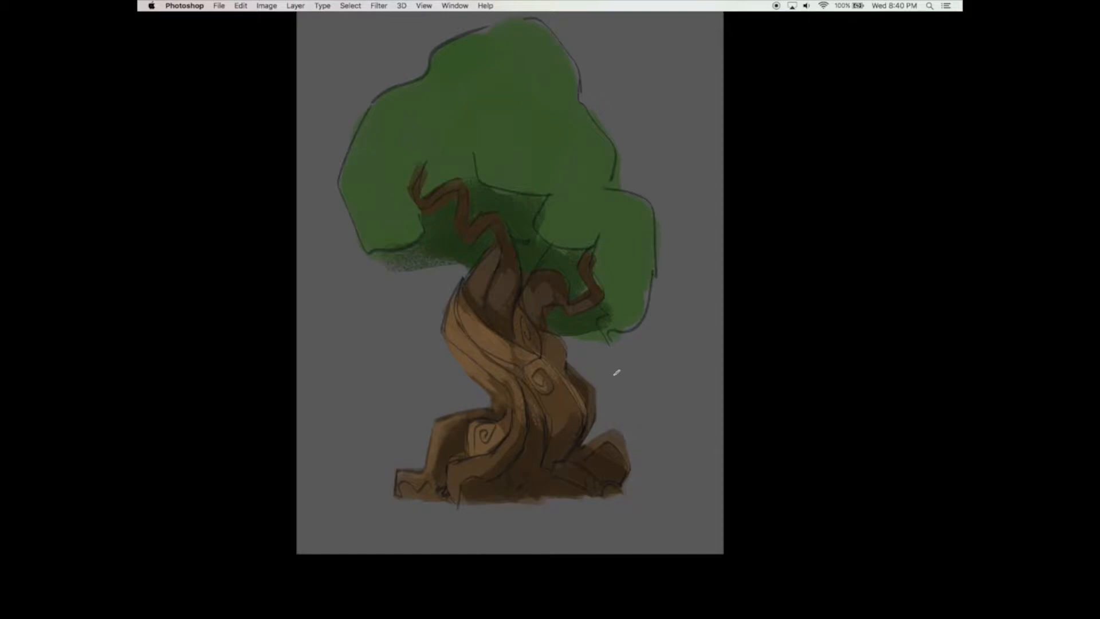
left_click_drag(616, 378, 612, 382)
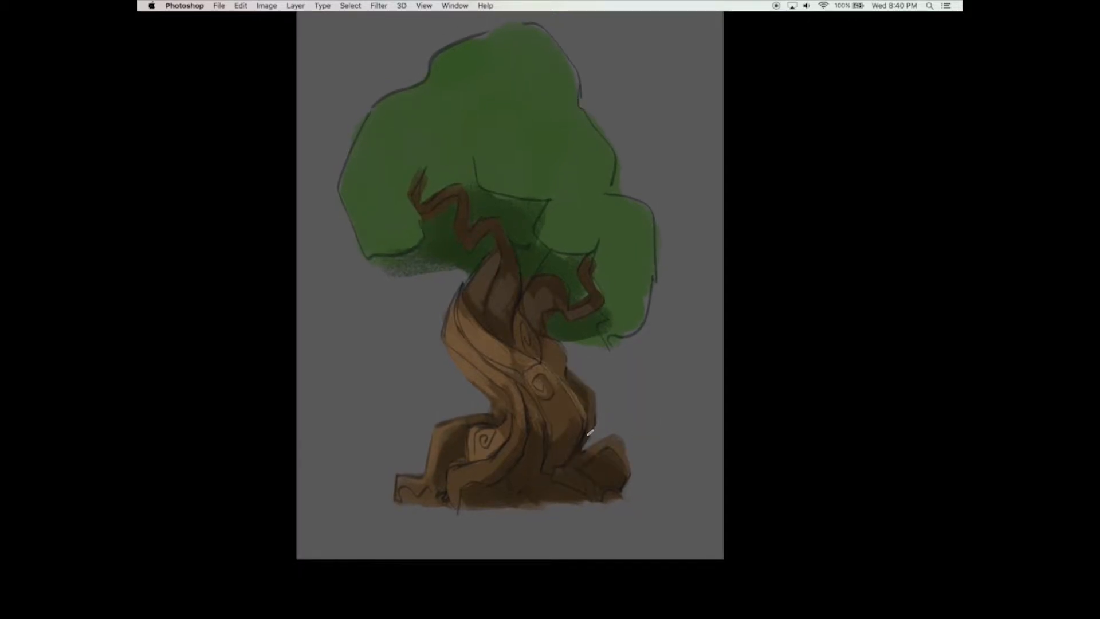
left_click(597, 395)
Readjust the brush tip angle and trim the trunk's left edge below the canopy with sampled background gray
left_click(502, 393, "alt")
key("Tab")
left_click(722, 184)
key("Tab")
left_click(546, 448, "alt")
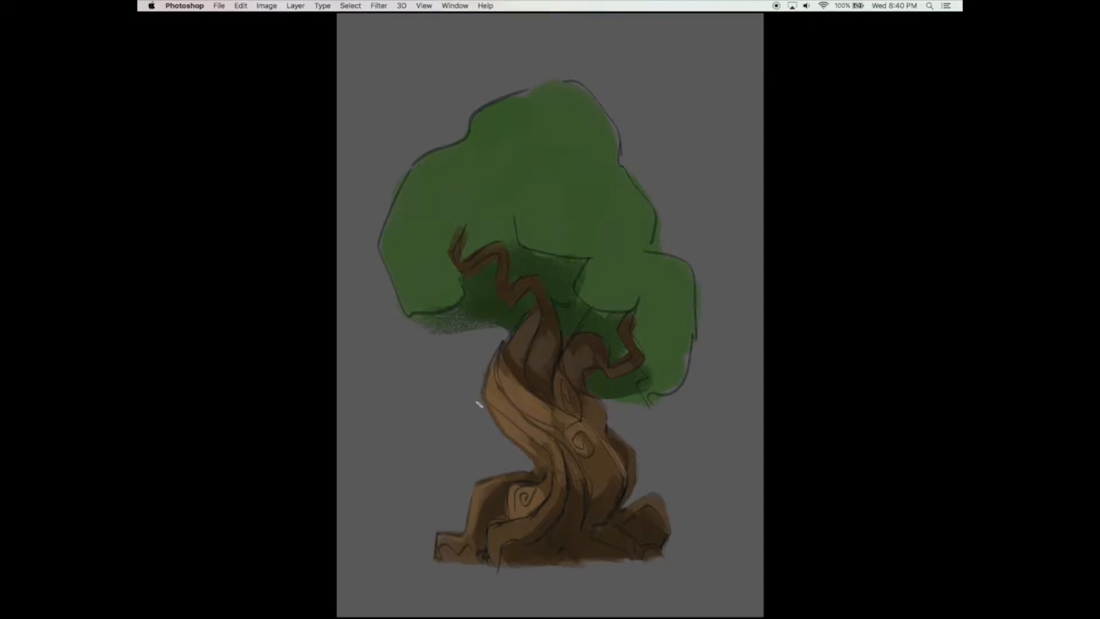
key("Tab")
key("Tab")
left_click_drag(487, 398, 492, 355)
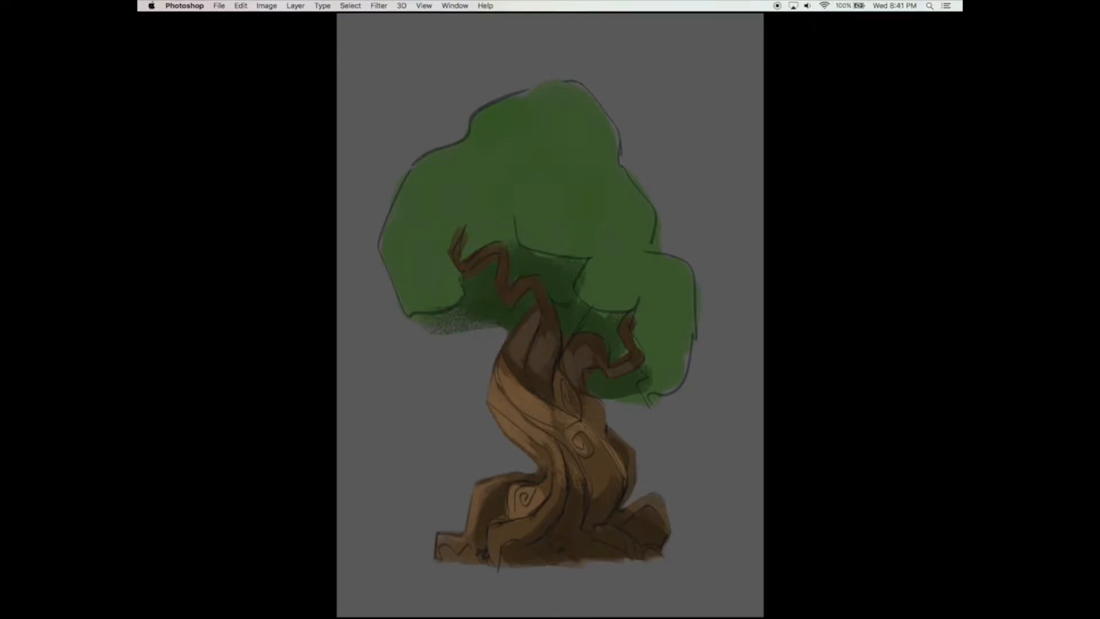
Trim the canopy's right outline into an angular shape with background gray and a round 71 px brush
key("Tab")
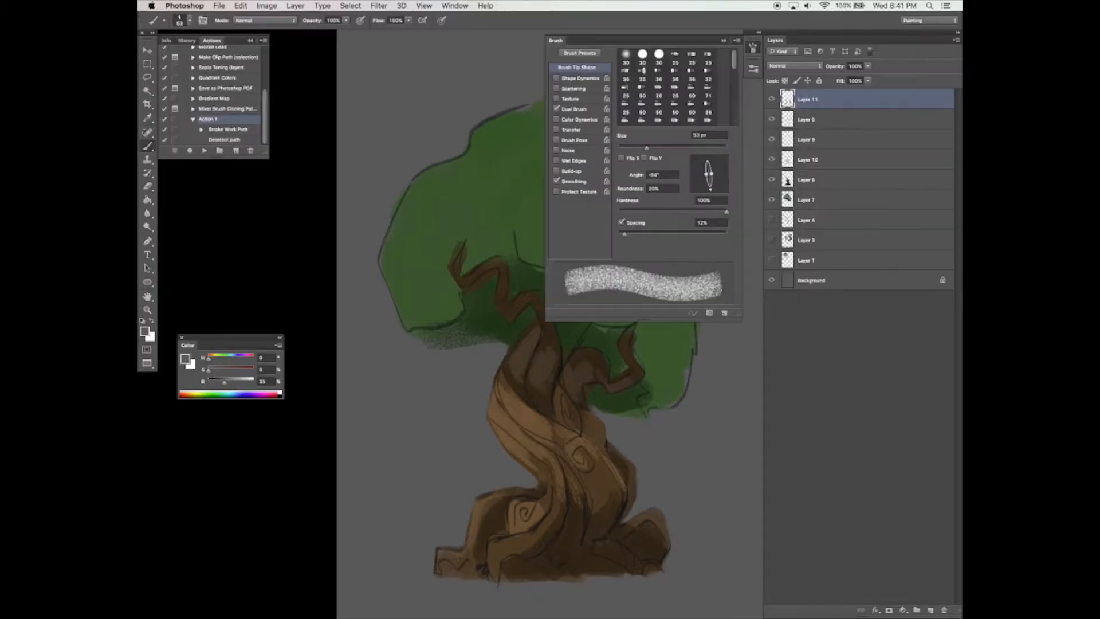
key("F5")
left_click_drag(650, 417, 689, 393)
mouse_move(709, 282)
left_mouse_down()
mouse_move(696, 331)
mouse_move(687, 253)
mouse_move(656, 264)
mouse_move(657, 230)
left_mouse_up()
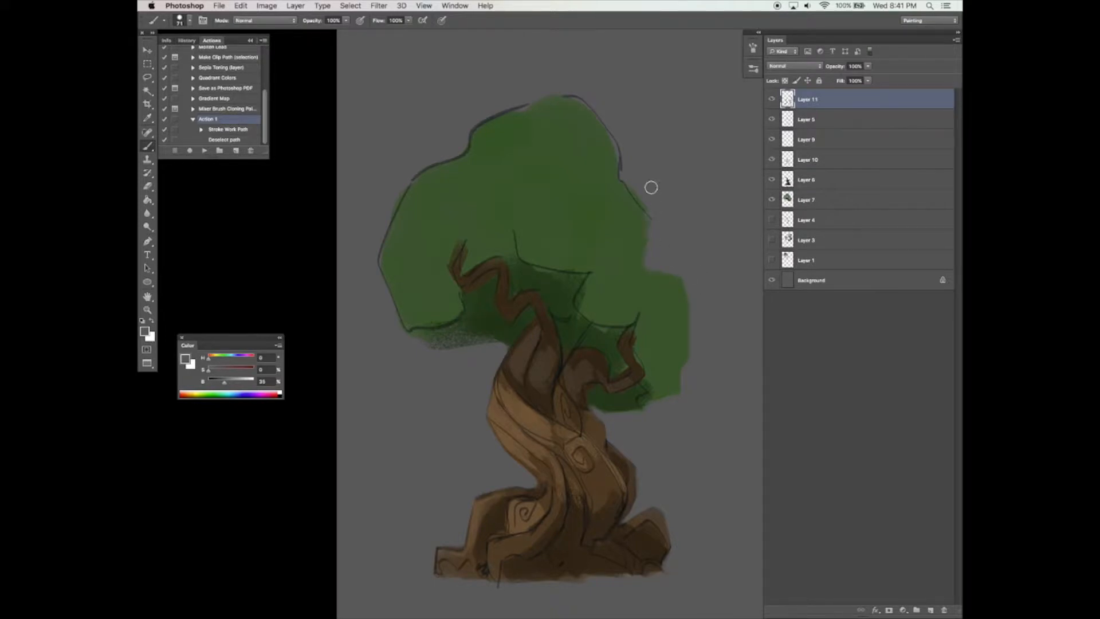
left_click_drag(650, 198, 652, 230)
left_click_drag(648, 177, 660, 205)
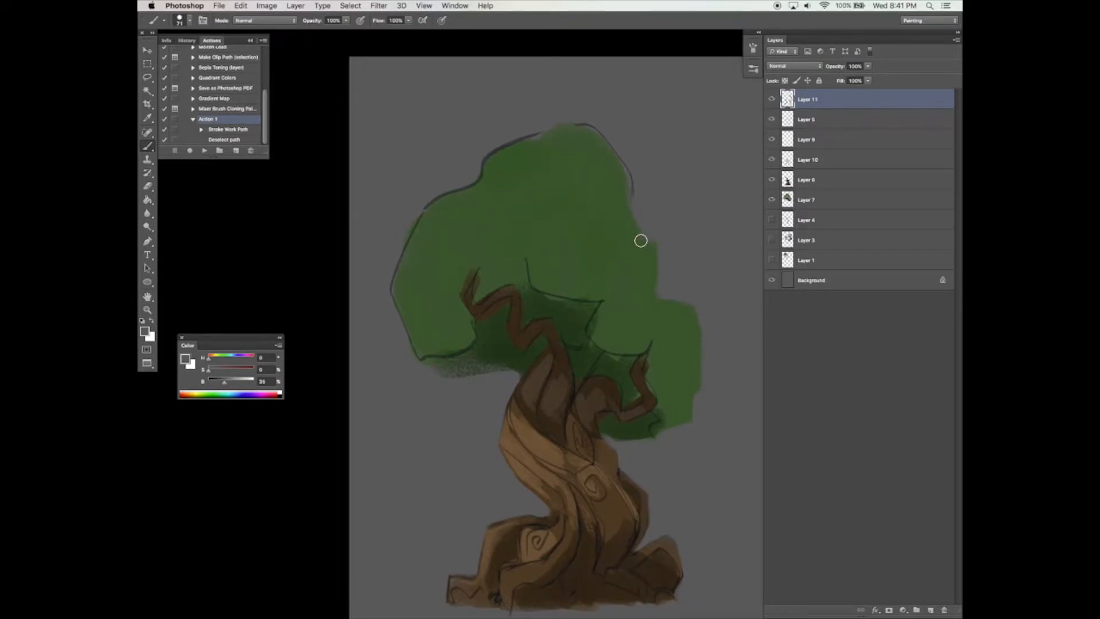
Paint background gray over the canopy's remaining outline along its left, top and lower edges, and save the document
left_click_drag(393, 286, 419, 197)
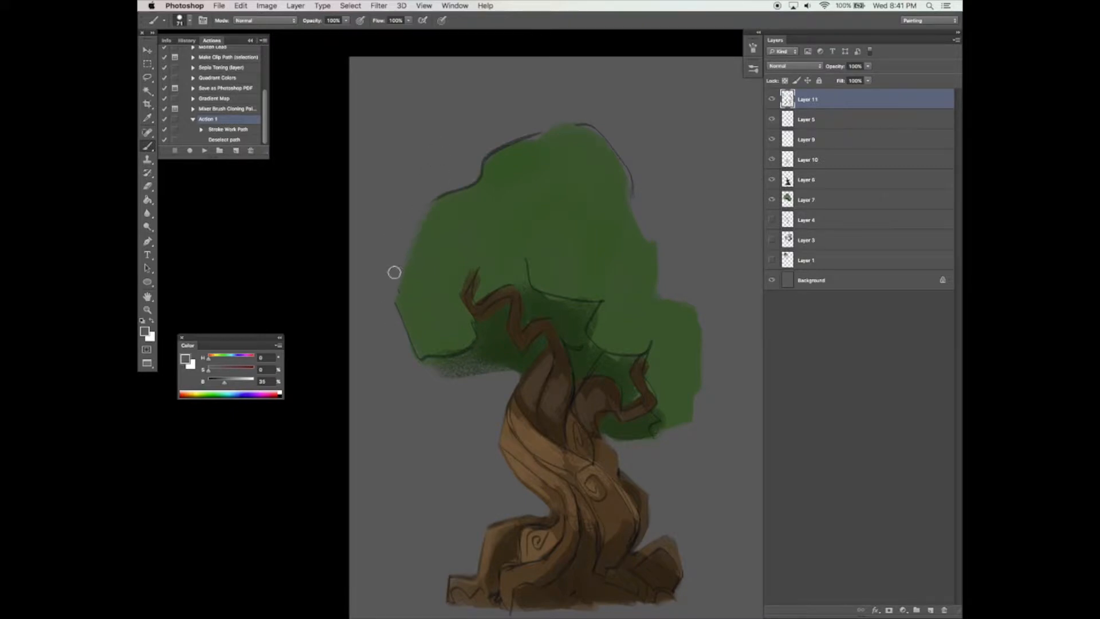
mouse_move(410, 216)
left_mouse_down()
mouse_move(476, 174)
mouse_move(483, 150)
mouse_move(535, 115)
mouse_move(569, 129)
mouse_move(493, 142)
mouse_move(611, 138)
mouse_move(660, 245)
mouse_move(650, 238)
mouse_move(659, 268)
left_mouse_up()
mouse_move(388, 289)
left_mouse_down()
mouse_move(428, 371)
mouse_move(427, 391)
mouse_move(516, 350)
mouse_move(482, 381)
mouse_move(432, 383)
mouse_move(512, 379)
left_mouse_up()
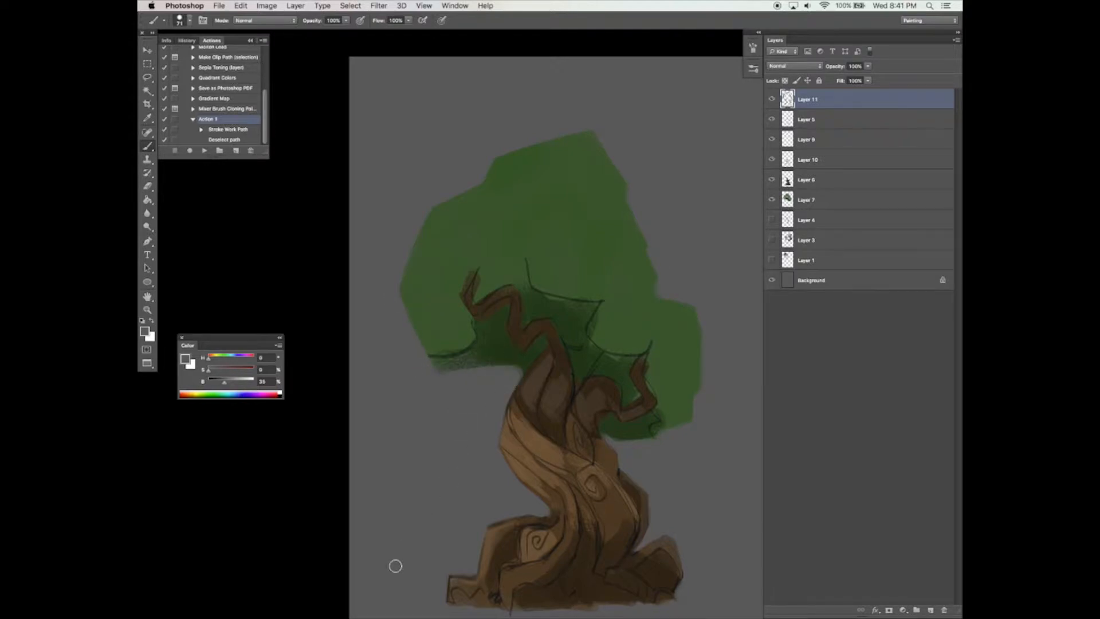
left_click_drag(626, 430, 694, 431)
key("super+s")
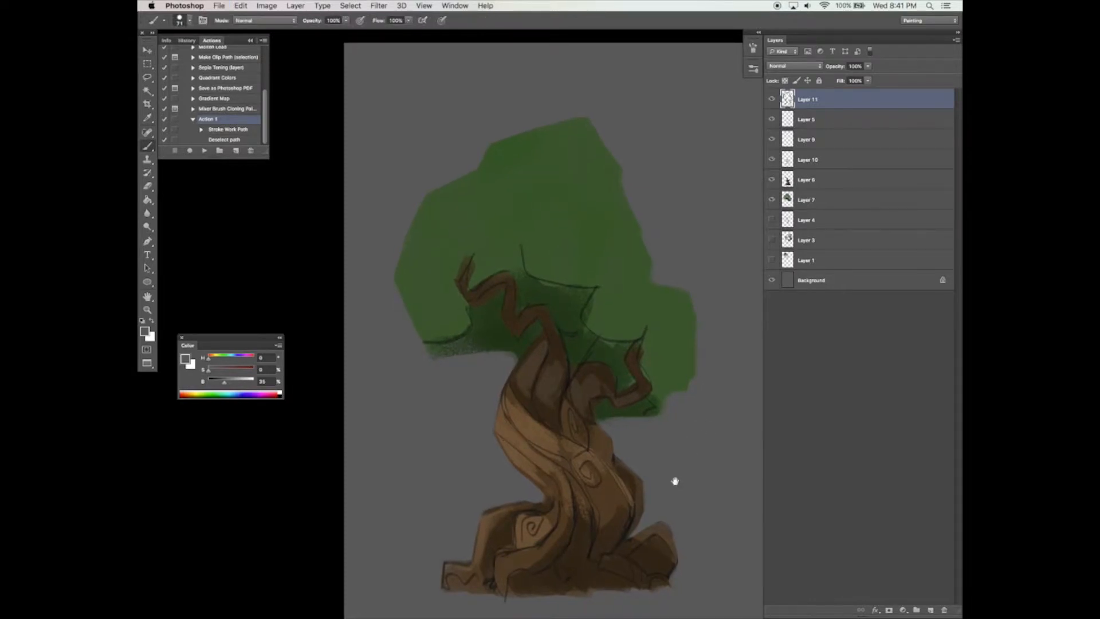
Trim the base of the roots with background gray, cutting gaps under the side roots, and sample dark brown from the trunk's base
left_click_drag(670, 482, 662, 456)
left_click(564, 585, "alt")
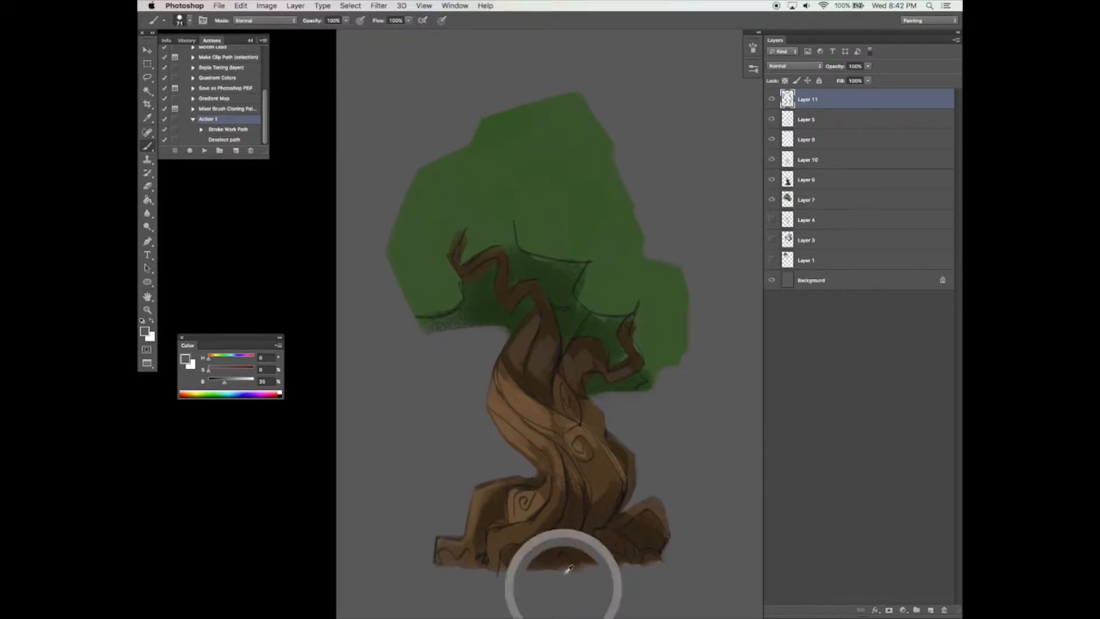
left_click_drag(517, 566, 501, 575)
mouse_move(678, 556)
left_mouse_down()
mouse_move(472, 566)
mouse_move(514, 570)
left_mouse_up()
mouse_move(680, 548)
left_mouse_down()
mouse_move(625, 521)
mouse_move(637, 517)
mouse_move(625, 538)
mouse_move(645, 529)
mouse_move(597, 537)
mouse_move(605, 547)
mouse_move(598, 539)
mouse_move(666, 526)
left_mouse_up()
mouse_move(446, 557)
left_mouse_down()
mouse_move(419, 556)
mouse_move(443, 561)
mouse_move(423, 571)
mouse_move(481, 573)
mouse_move(471, 575)
mouse_move(487, 549)
mouse_move(532, 560)
mouse_move(571, 543)
left_mouse_up()
left_click(510, 552, "alt")
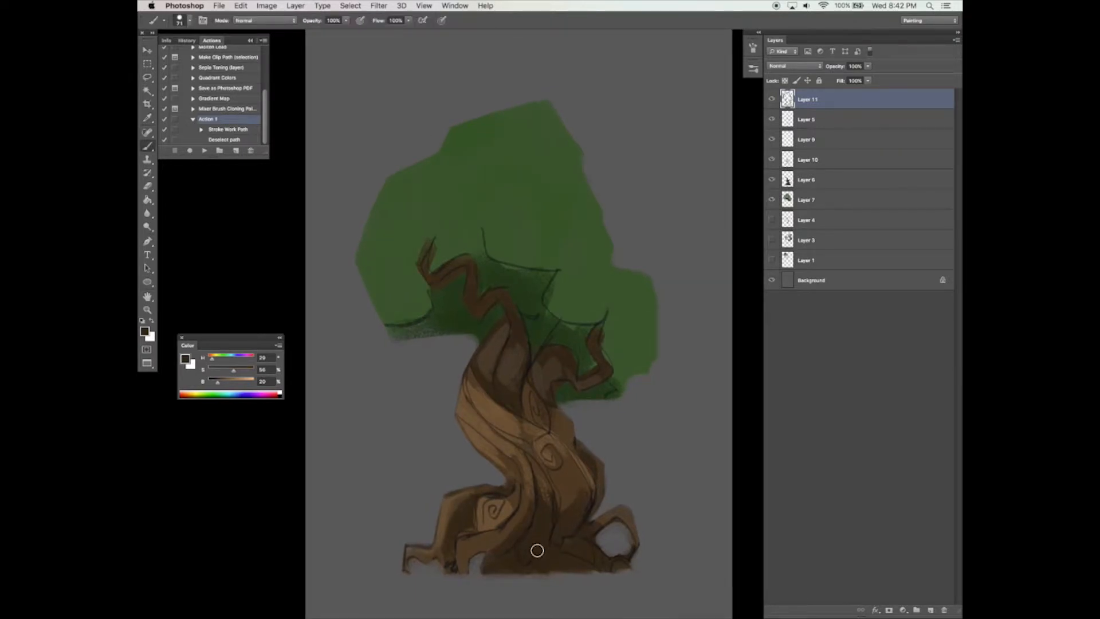
Add a new top layer and set the brush to a flattened tip angled about -60°
left_click(931, 610)
left_click_drag(508, 385, 496, 370)
left_click(753, 47)
left_click(576, 67)
left_click_drag(720, 170, 713, 175)
left_click(752, 47)
Paint thin near-black crease lines down the middle of the trunk with sampled dark browns and a smaller brush
left_click_drag(454, 325, 435, 277)
left_click(460, 309, "alt")
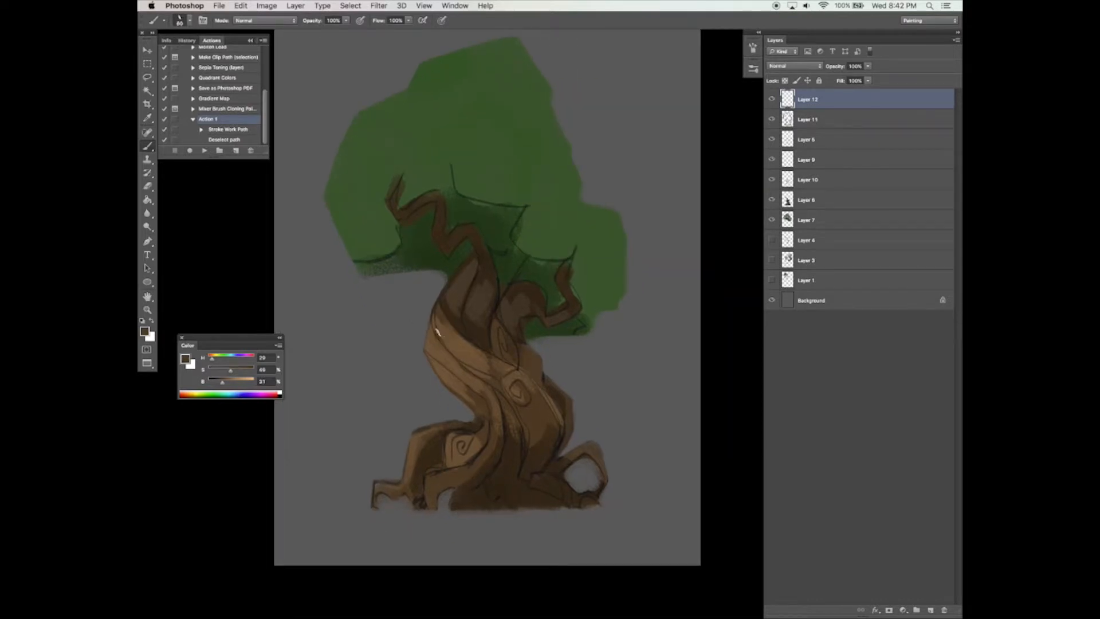
left_click(511, 418, "alt")
left_click(500, 461, "alt")
key("bracketleft")
key("bracketleft")
left_click_drag(457, 363, 492, 388)
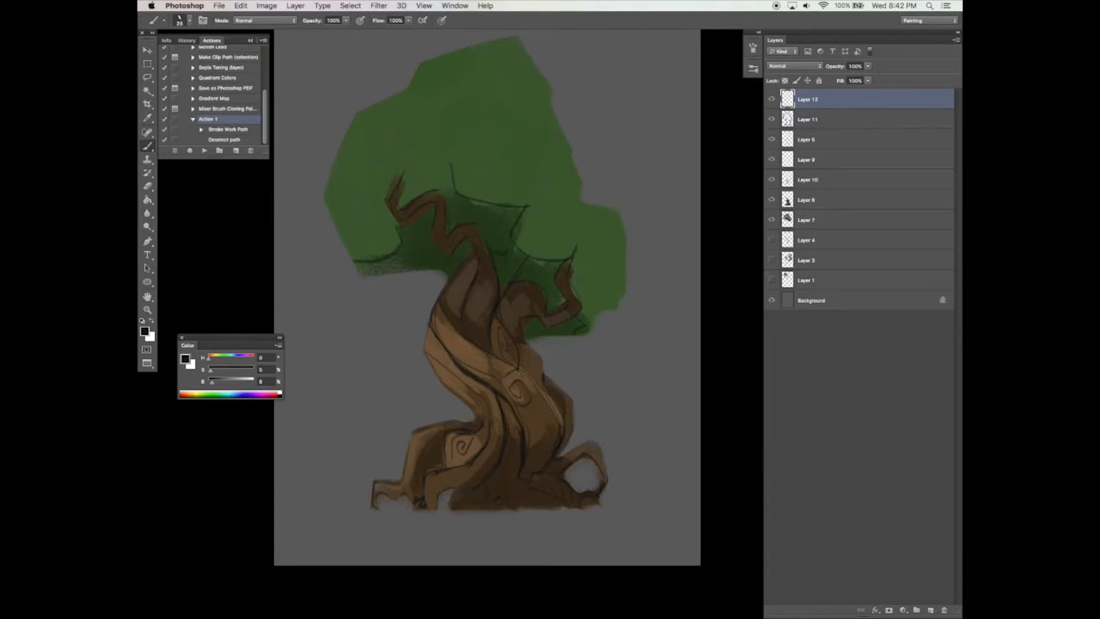
Blend sampled light and dark browns along the grooves of the trunk's left twisting band up to the knot
left_click(487, 395, "alt")
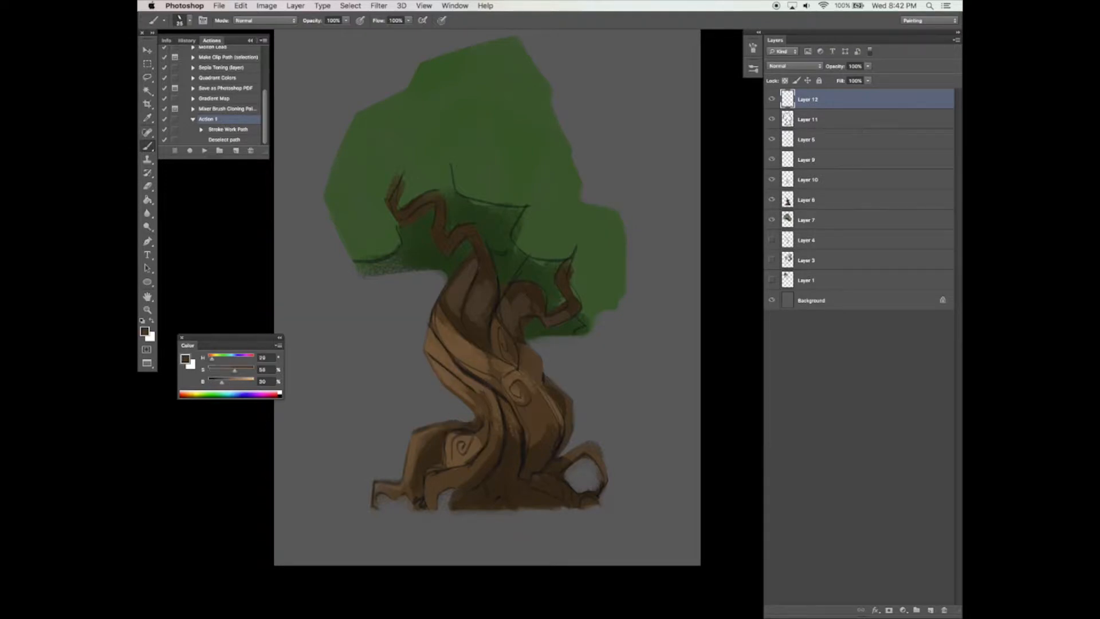
left_click(436, 345, "alt")
left_click(480, 392, "alt")
left_click(471, 392, "alt")
left_click(496, 381, "alt")
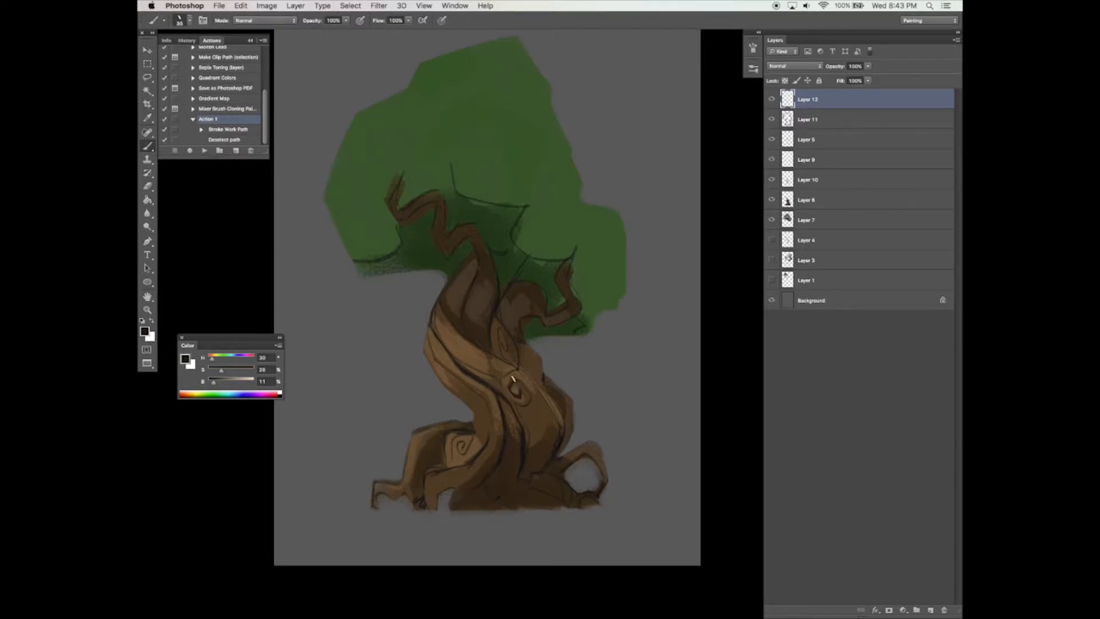
Paint a dark angular spiral in the trunk's central knot and blend sampled browns around it and the creases below
left_click(527, 395, "alt")
left_click(519, 397, "alt")
left_click(524, 390, "alt")
left_click(532, 408, "alt")
left_click(511, 404, "alt")
key("bracketleft")
key("bracketleft")
left_click(515, 456, "alt")
left_click(512, 408, "alt")
left_click(551, 396, "alt")
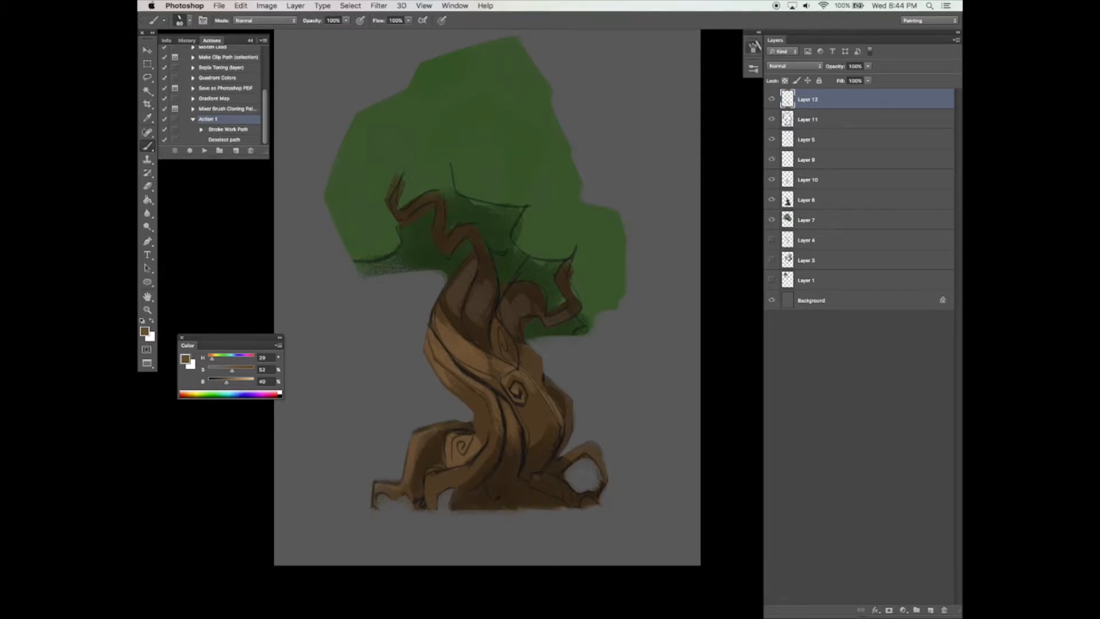
Increase the brush spacing to just over 20% and paint sampled brown on the left root's arch with a smaller brush
left_click(753, 47)
left_click(557, 109)
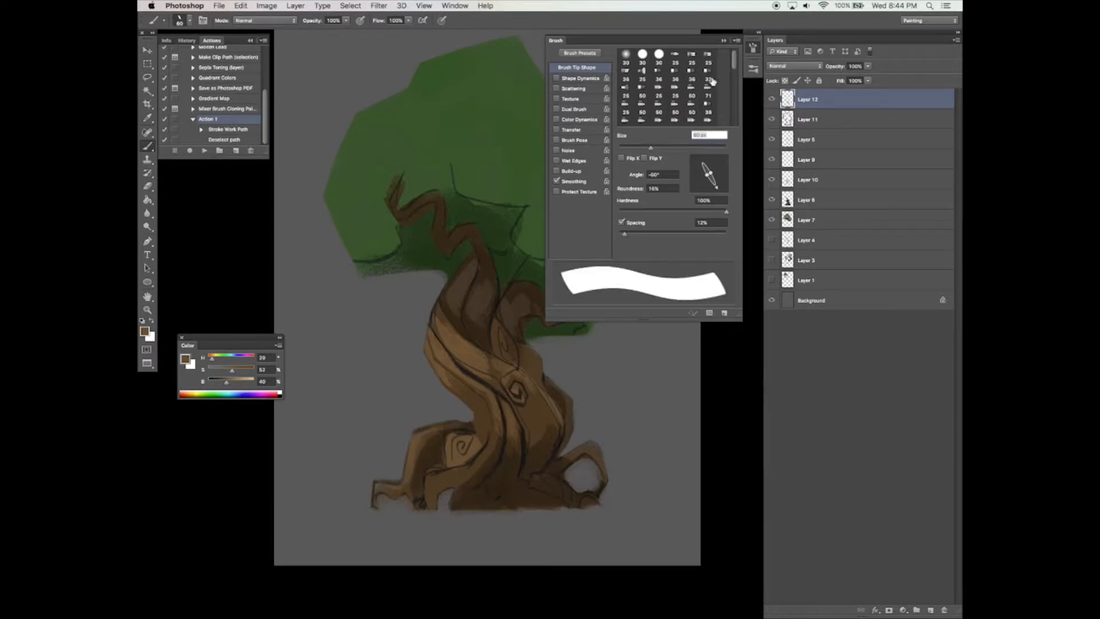
left_click_drag(624, 234, 631, 235)
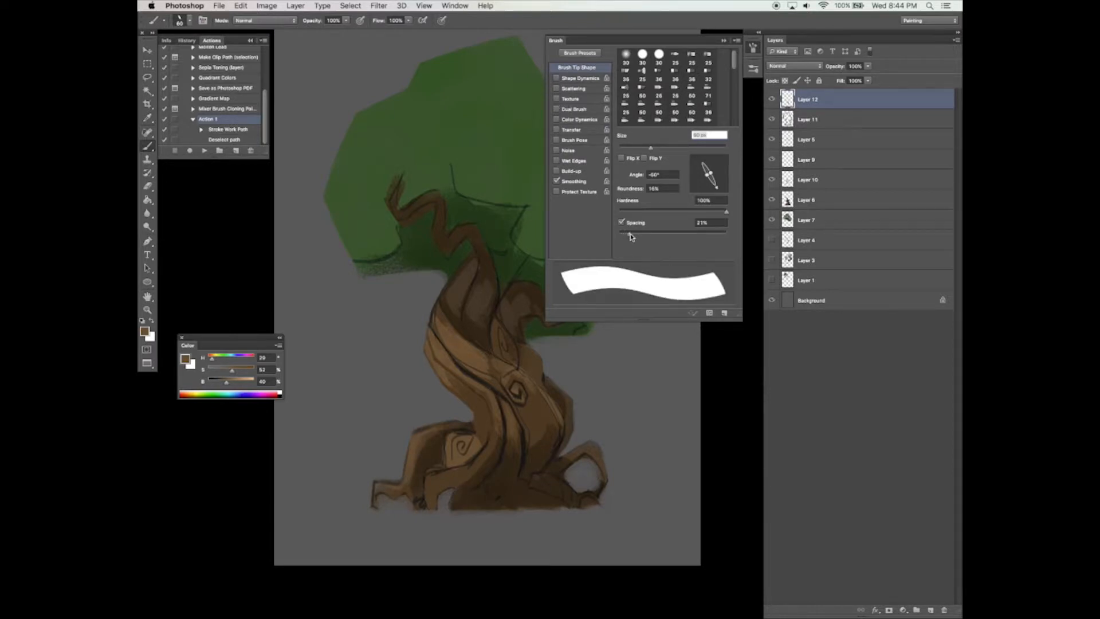
left_click(723, 40)
key("bracketleft")
left_click(423, 435, "alt")
mouse_move(425, 437)
left_mouse_down()
mouse_move(414, 444)
mouse_move(423, 436)
left_mouse_up()
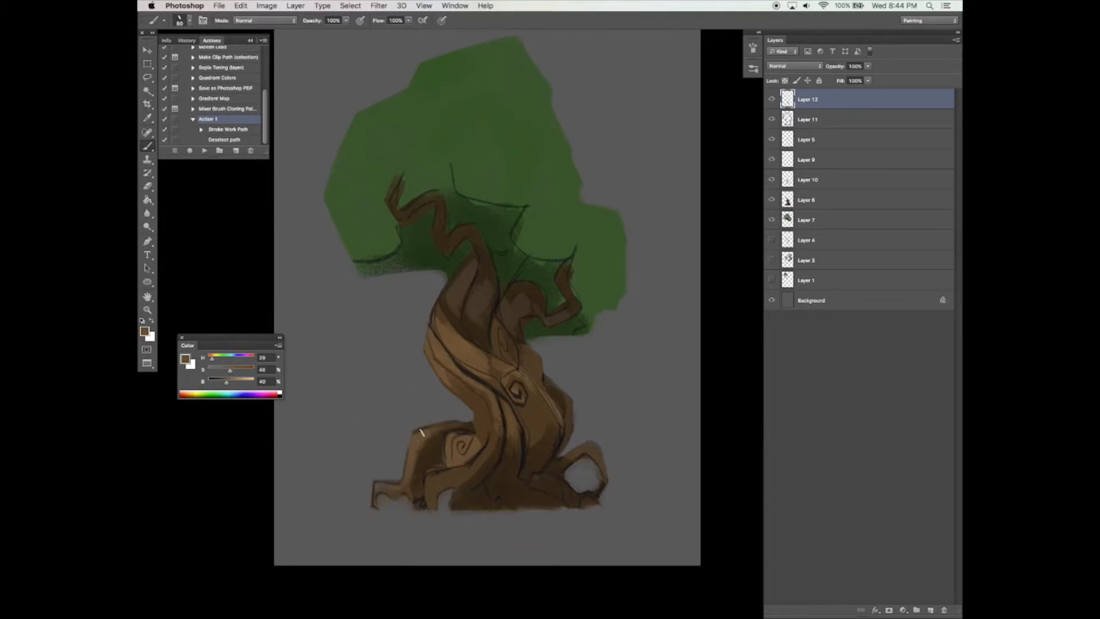
Lower the brush opacity to about 49% and undo the last strokes on the left root
left_click_drag(346, 20, 322, 33)
mouse_move(409, 20)
left_mouse_down()
mouse_move(410, 30)
mouse_move(385, 35)
left_mouse_up()
key("Escape")
key("super+z")
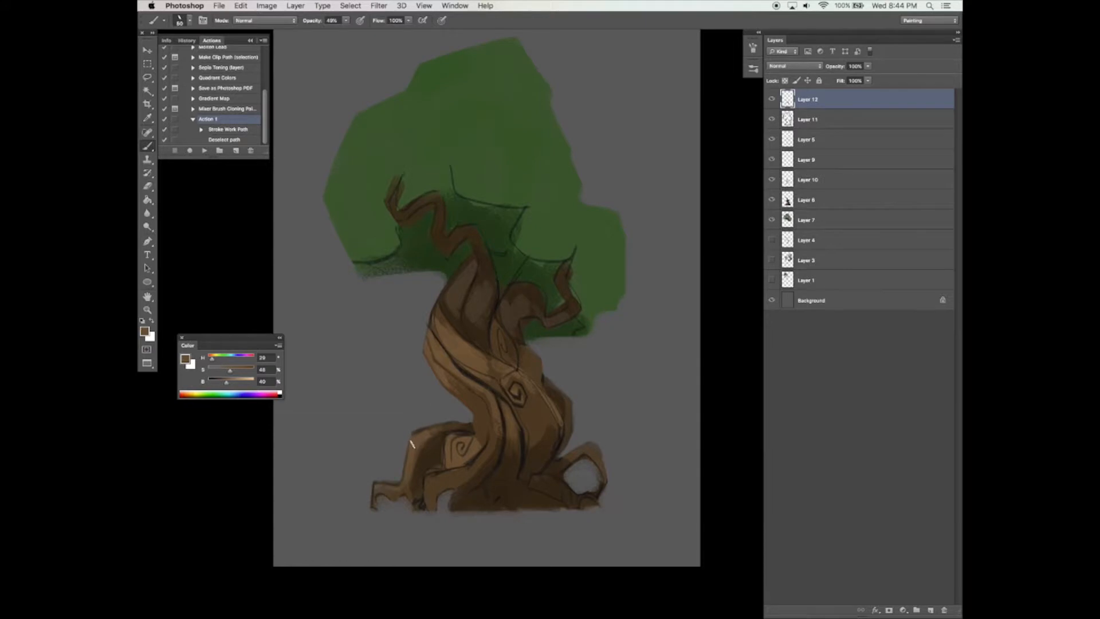
key("super+z")
Rotate the flat brush tip toward horizontal and shade the top of the left root's arch with sampled browns
left_click_drag(446, 421, 473, 425)
left_click(753, 48)
left_click(720, 169)
left_click(753, 49)
left_click(463, 430, "alt")
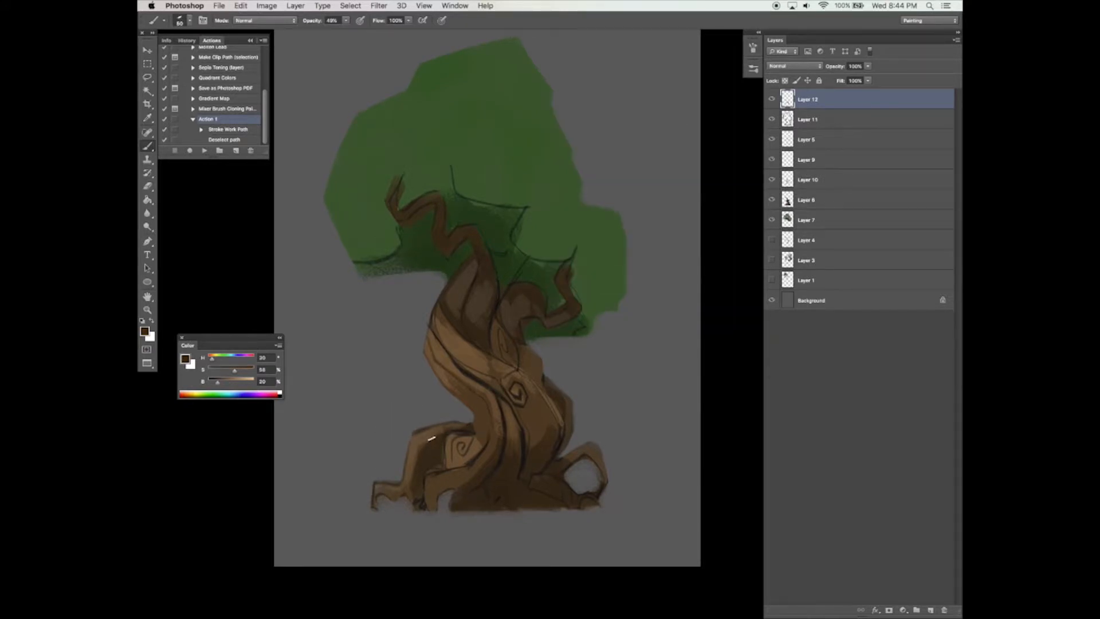
left_click(446, 468, "alt")
left_click(478, 435, "alt")
mouse_move(476, 435)
left_mouse_down()
mouse_move(456, 462)
mouse_move(469, 433)
left_mouse_up()
Switch to a round brush tip and smooth the sketch lines on the trunk's upper-left band with sampled browns
left_click(448, 355, "alt")
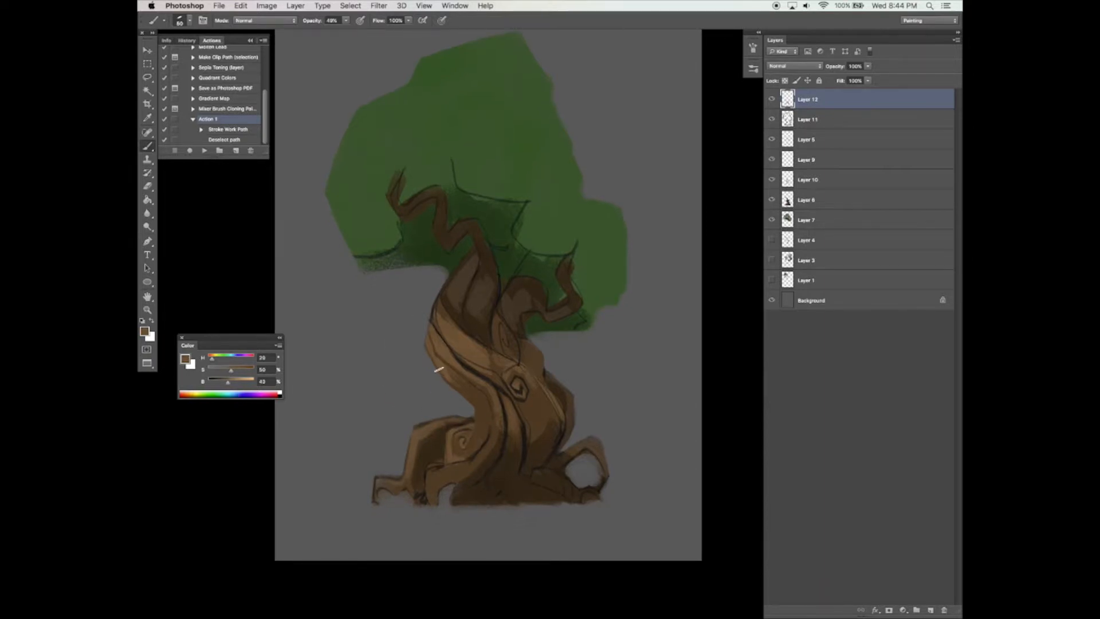
left_click(753, 48)
left_click(753, 48)
left_click(481, 400, "alt")
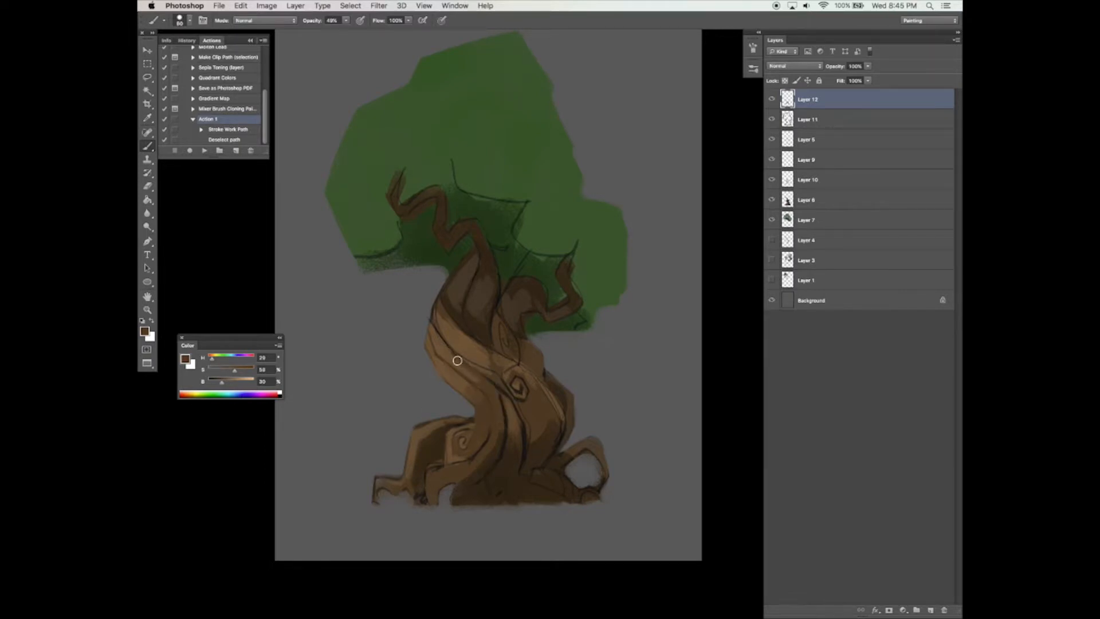
left_click(442, 311)
left_click(439, 311, "alt")
left_click_drag(440, 309, 440, 320)
key("[")
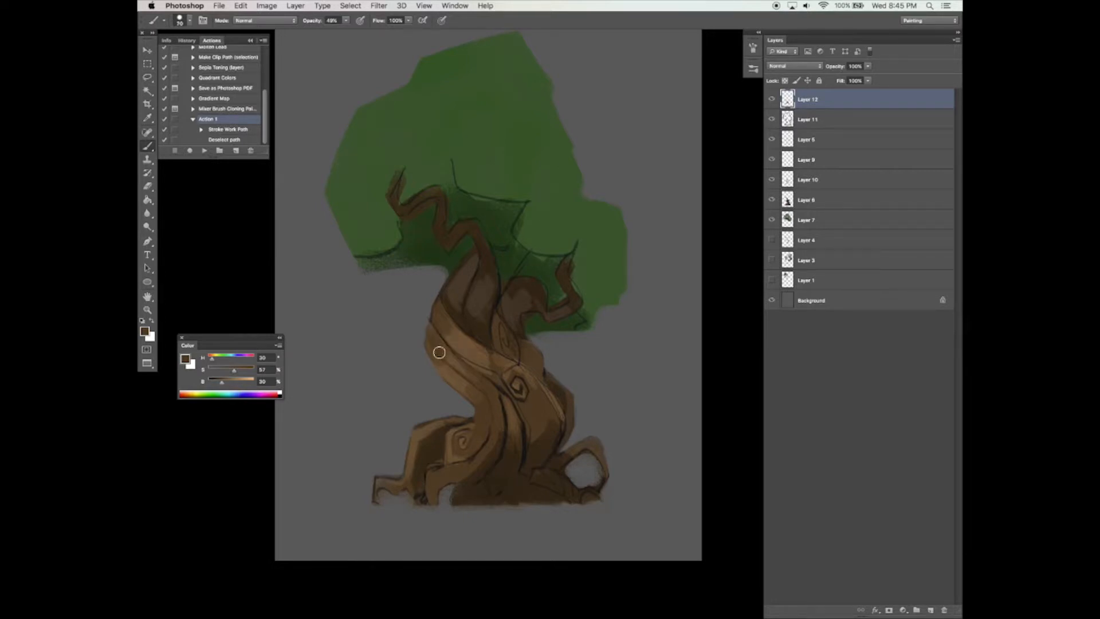
Refine the trunk's left edge below the canopy with sampled colors and progressively smaller brush sizes
left_click(461, 310, "alt")
key("[")
left_click_drag(431, 331, 428, 329)
key("[")
key("[")
left_click(438, 317, "alt")
left_click(426, 297, "alt")
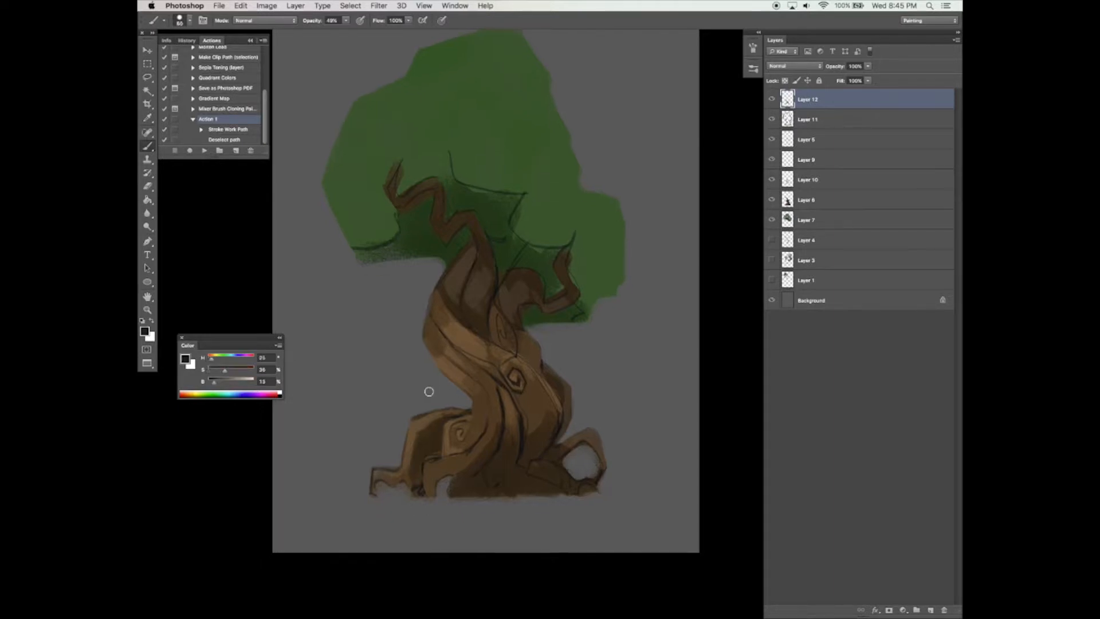
Raise the brush opacity to 74%, set the flow to 76%, and darken the hollow inside the left root's arch
left_click_drag(439, 429, 438, 437)
mouse_move(346, 20)
left_mouse_down()
mouse_move(399, 31)
mouse_move(355, 30)
left_mouse_up()
left_click(409, 20)
left_click(345, 21)
left_click(434, 446)
mouse_move(437, 446)
left_mouse_down()
mouse_move(425, 400)
mouse_move(411, 426)
mouse_move(420, 459)
mouse_move(437, 438)
left_mouse_up()
key("bracketleft")
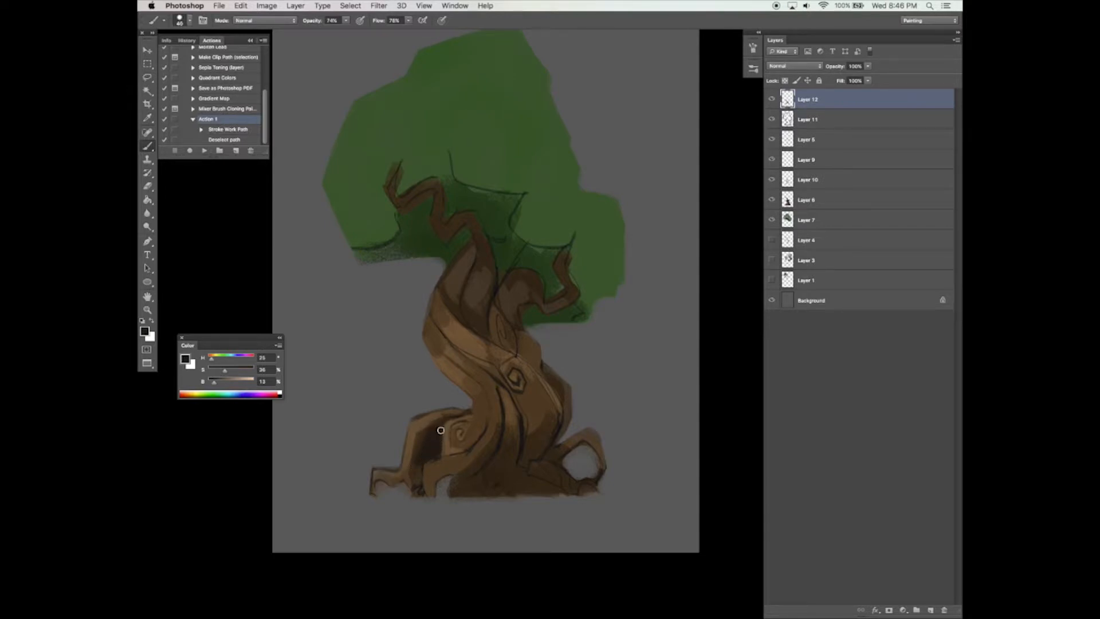
Deepen the left root's hollow with near-black, darkening the gap below it and cleaning up its edges
left_click_drag(419, 464, 418, 490)
left_click_drag(215, 382, 218, 370)
left_click_drag(432, 457, 433, 435)
left_click_drag(210, 382, 215, 382)
key("[")
left_click(441, 434, "alt")
left_click_drag(434, 435, 437, 449)
left_click(437, 424, "alt")
Set the brush opacity to 58% and flow to 57%, and blend sampled brown around the left root's hollow
left_click(346, 20)
left_click_drag(349, 30, 340, 30)
left_click(409, 21)
left_click_drag(411, 29, 399, 29)
left_click(421, 421, "alt")
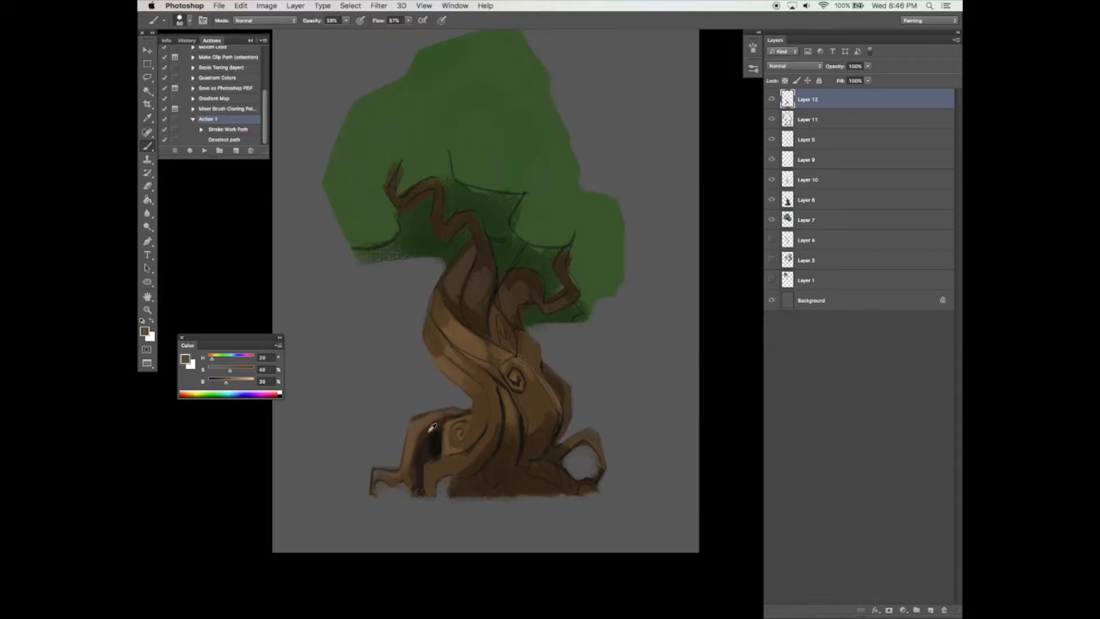
left_click(432, 421, "alt")
left_click_drag(425, 445, 420, 464)
Shade the left root's outer leg with sampled dark browns and a larger brush
left_click(418, 457, "alt")
left_click(438, 440, "alt")
left_click(416, 464, "alt")
key("bracketright")
key("bracketright")
left_click_drag(414, 436, 405, 467)
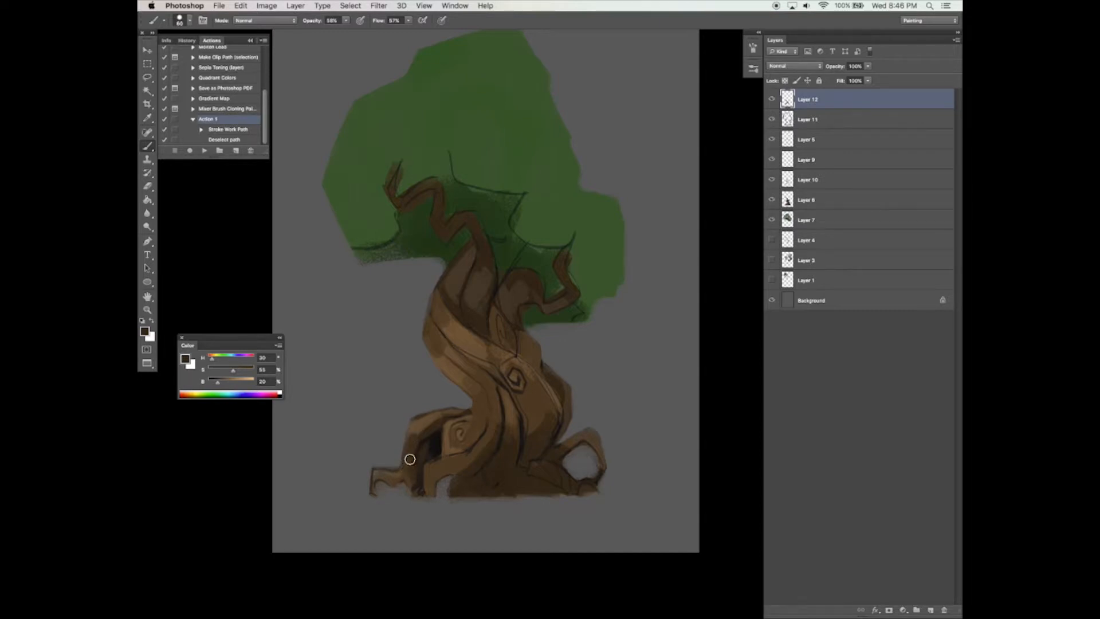
Paint a lighter brown highlight down the outer edge of the left root's leg with a smaller brush
left_click(416, 426, "alt")
key("bracketleft")
key("bracketleft")
left_click_drag(413, 432, 404, 478)
left_click(418, 437, "alt")
Trim the small far-left root into a thin bent shape with background gray and shade it with sampled browns
key("bracketleft")
left_click(378, 450, "alt")
left_click_drag(383, 493, 388, 488)
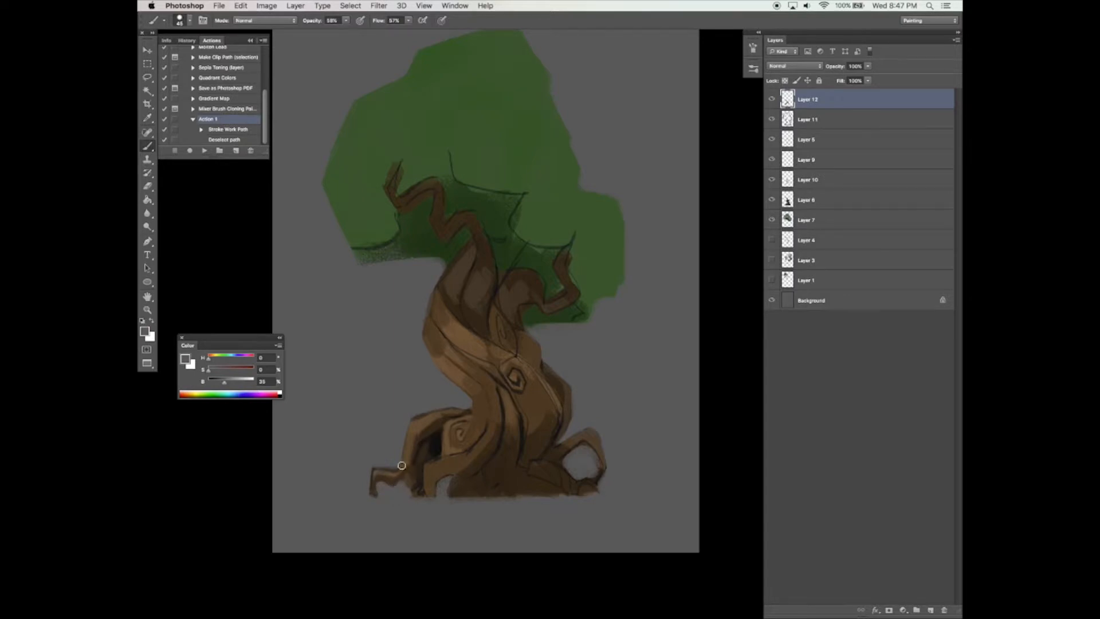
left_click(393, 480, "alt")
left_click(434, 439, "alt")
left_click(391, 482, "alt")
left_click(409, 437, "alt")
left_click(405, 470, "alt")
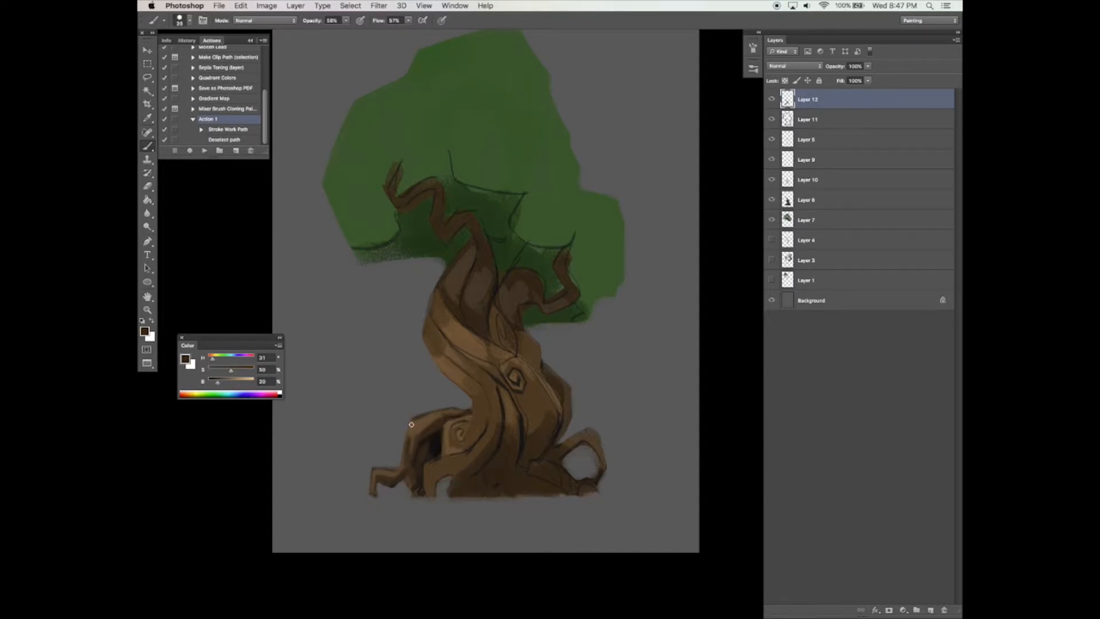
Add fine light and dark edge strokes along the bend of the left root's arch beside the hollow
left_click(414, 430, "alt")
left_click(422, 437, "alt")
left_click(434, 437, "alt")
left_click(423, 435, "alt")
left_click(427, 424, "alt")
key("[")
mouse_move(418, 438)
left_mouse_down()
mouse_move(438, 425)
mouse_move(415, 451)
left_mouse_up()
Paint a dark angular spiral in the left root's knot and blend sampled browns around its frame
left_click(451, 432, "alt")
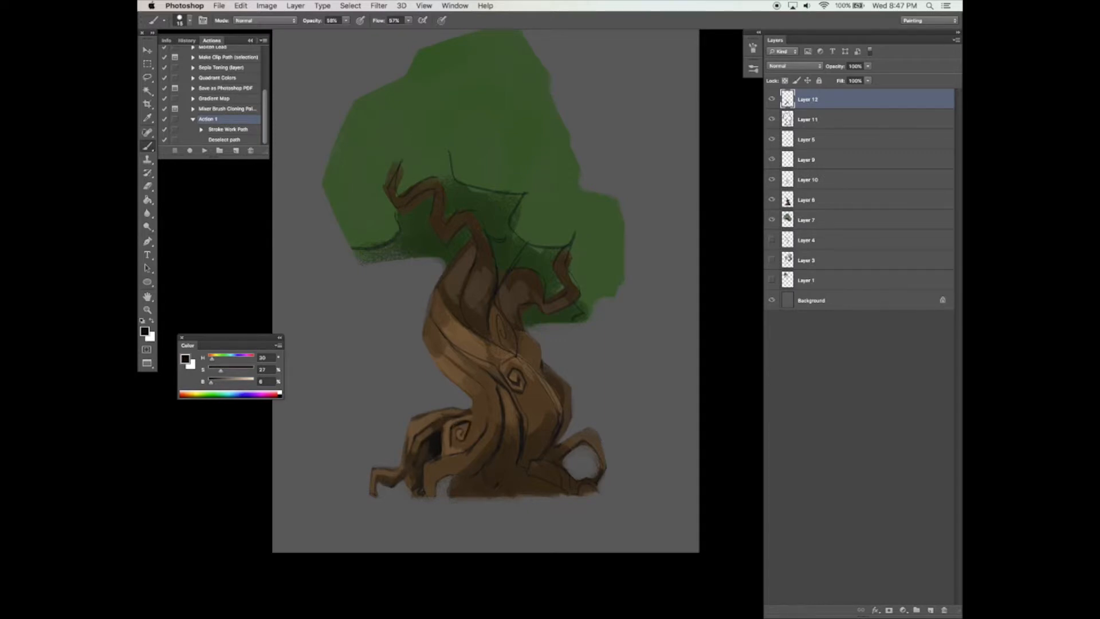
left_click(480, 420, "alt")
left_click(442, 428, "alt")
left_click(478, 410, "alt")
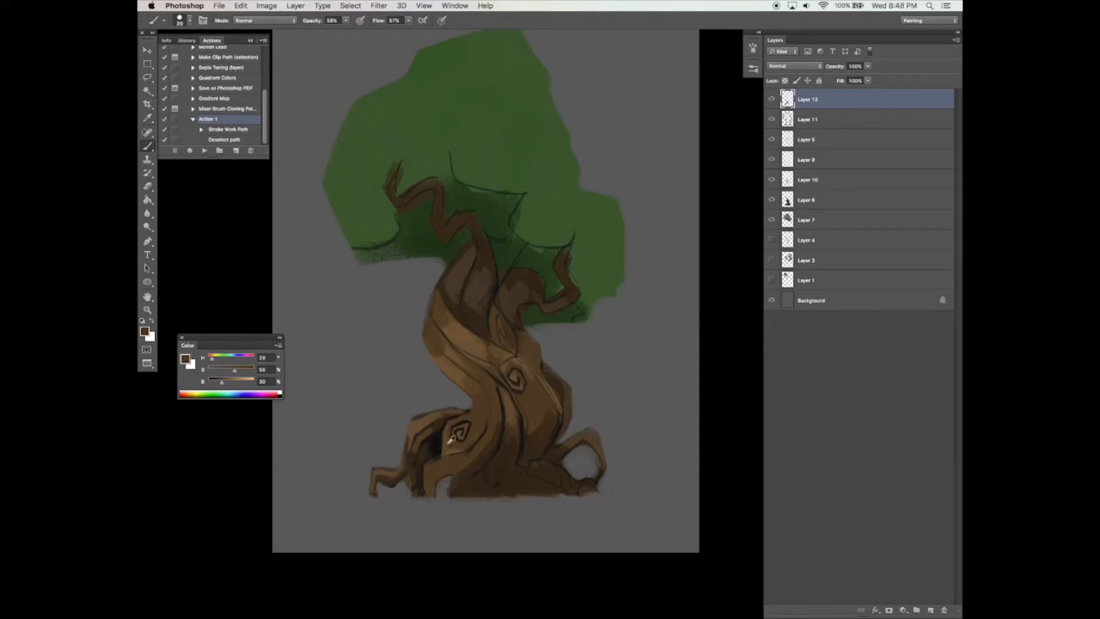
left_click(422, 425, "alt")
left_click(474, 411, "alt")
left_click(441, 453, "alt")
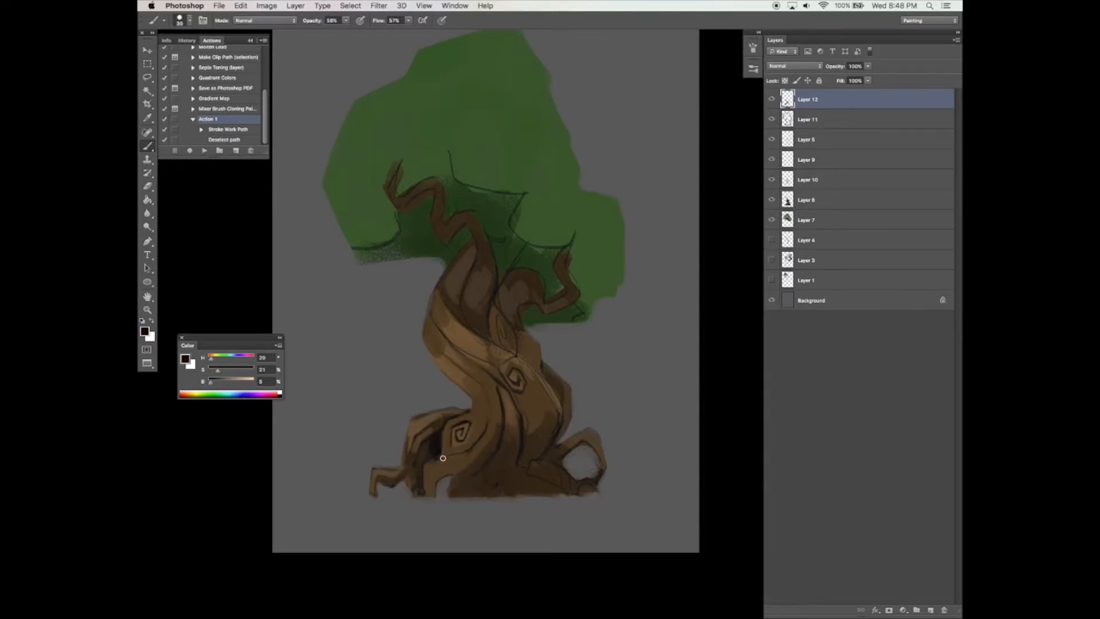
Shade the front root below the spiral knot, blending light and dark browns down to its foot
left_click(458, 473, "alt")
left_click(456, 366, "alt")
left_click(459, 464, "alt")
key("bracketleft")
left_click(432, 466, "alt")
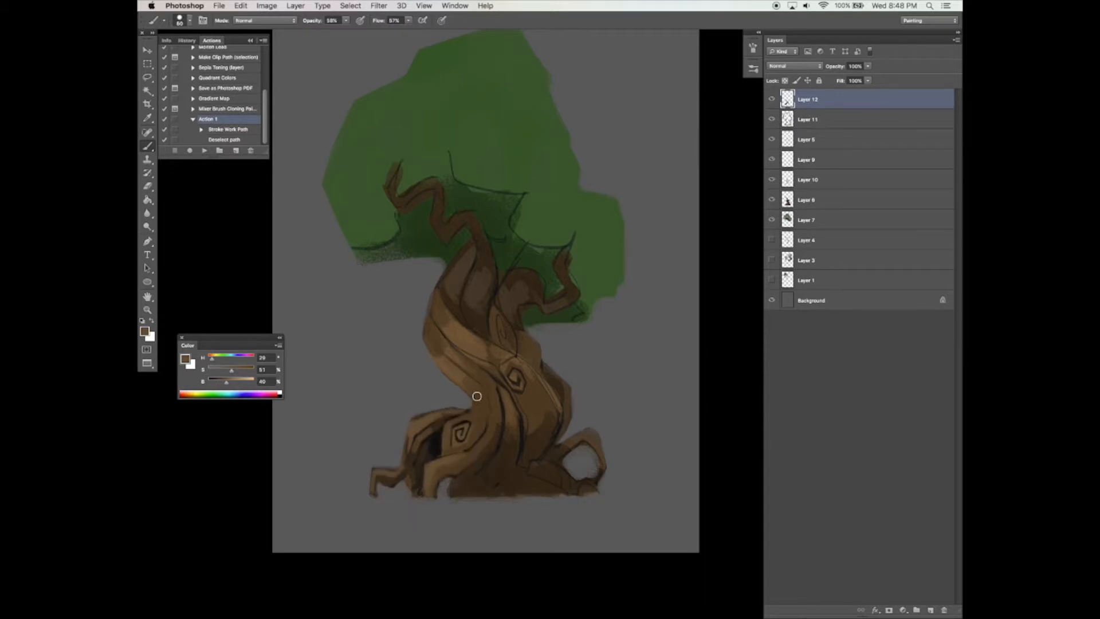
Smooth the trunk's left band with sampled browns and clean its outer edge with background gray
left_click(458, 385, "alt")
left_click(445, 356, "alt")
key("bracketleft")
left_click(413, 322, "alt")
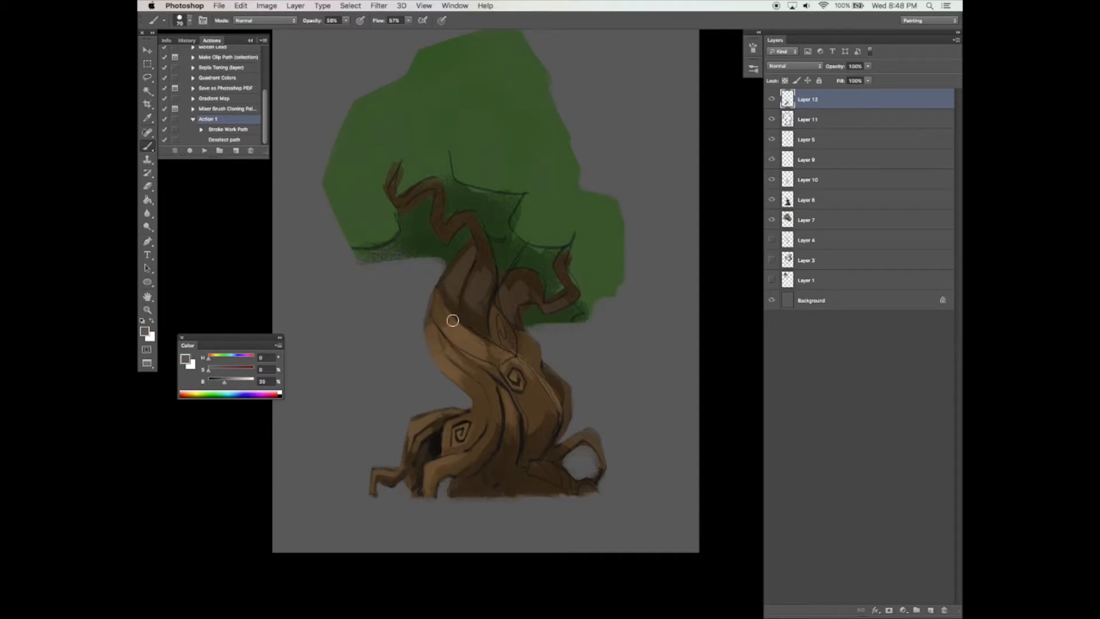
Set a small flattened brush tip angled about -63° and sample near-black from the trunk's central crease
left_click(506, 402, "alt")
key("bracketleft")
key("bracketleft")
key("bracketleft")
left_click(754, 49)
left_click_drag(717, 170, 715, 187)
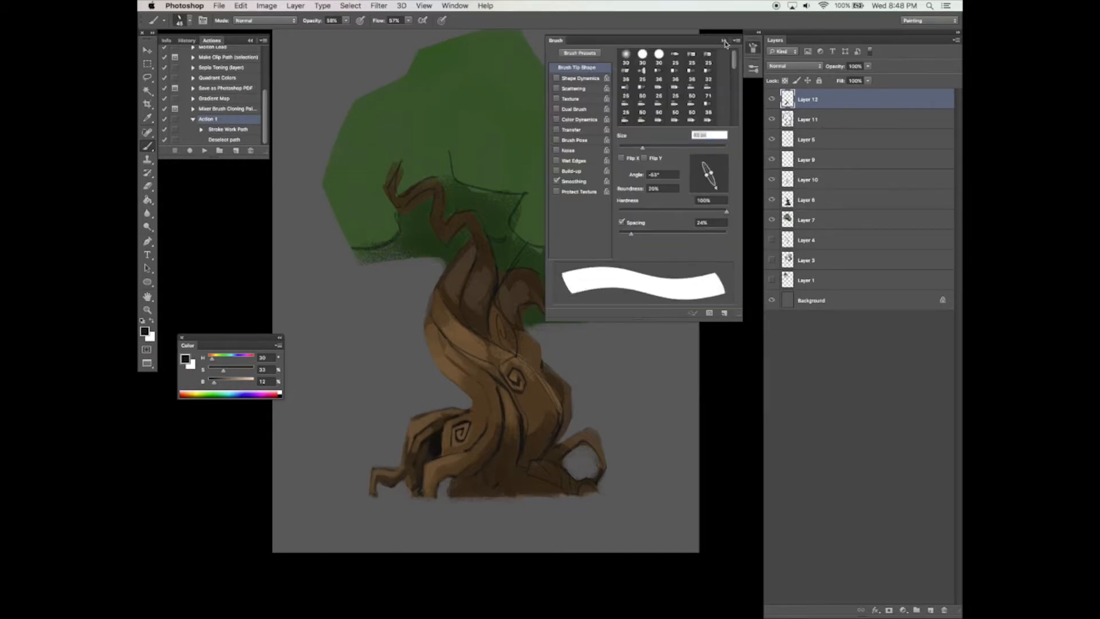
left_click(726, 40)
key("bracketleft")
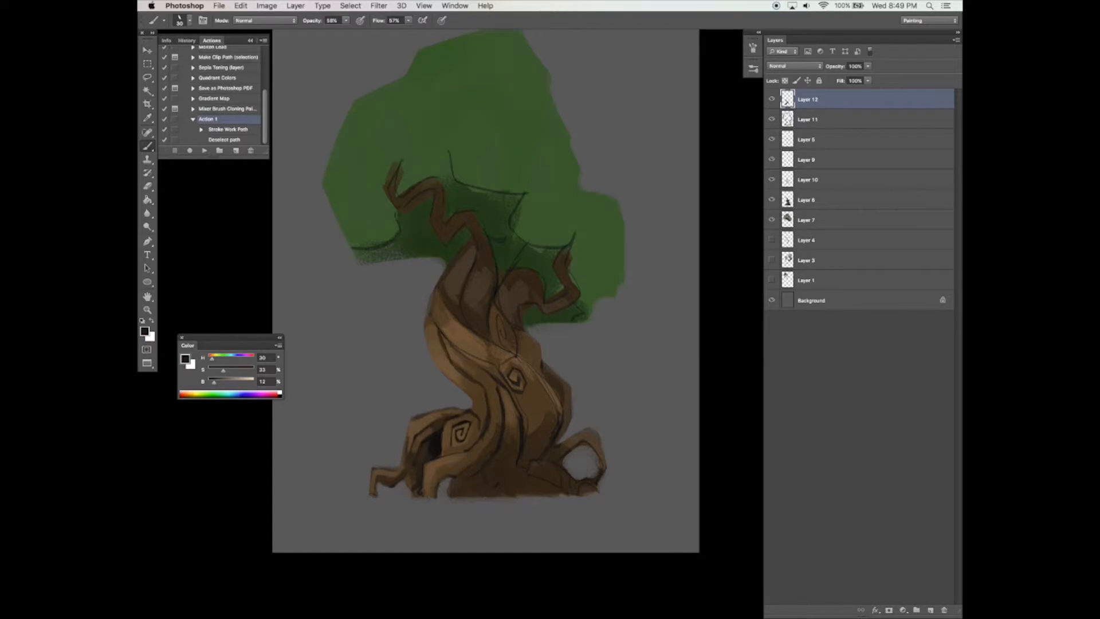
Paint dark grooves and sampled brown highlights along the trunk's upper-left twisting band
left_click(435, 316, "alt")
left_click(437, 327, "alt")
left_click(445, 322, "alt")
left_click(460, 357, "alt")
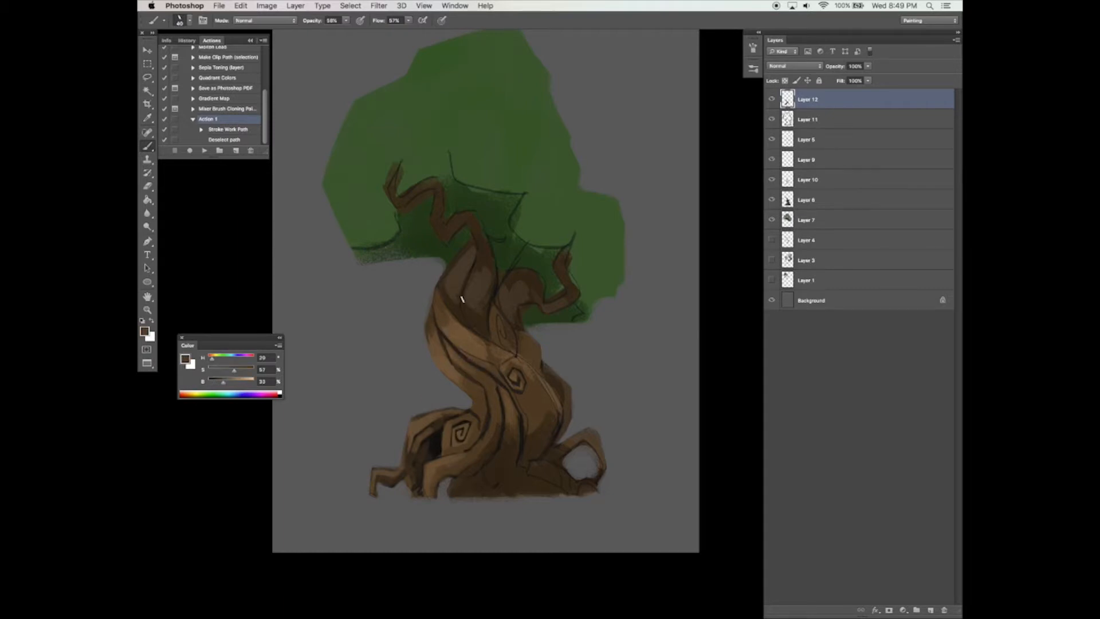
Sample band browns and blend them with an enlarged brush over the trunk's middle just above the spiral knot
left_click(456, 329, "alt")
left_click(491, 354, "alt")
key("bracketright")
key("bracketright")
key("bracketright")
key("bracketright")
mouse_move(505, 355)
left_mouse_down()
mouse_move(477, 342)
mouse_move(496, 372)
left_mouse_up()
Refine the groove edges along the trunk's upper-left twisting band with sampled browns and a smaller brush
left_click(456, 333, "alt")
left_click(484, 349, "alt")
key("bracketleft")
key("bracketleft")
key("bracketleft")
key("bracketleft")
left_click_drag(451, 342, 484, 361)
left_click(456, 336, "alt")
left_click(464, 343, "alt")
left_click(518, 392, "alt")
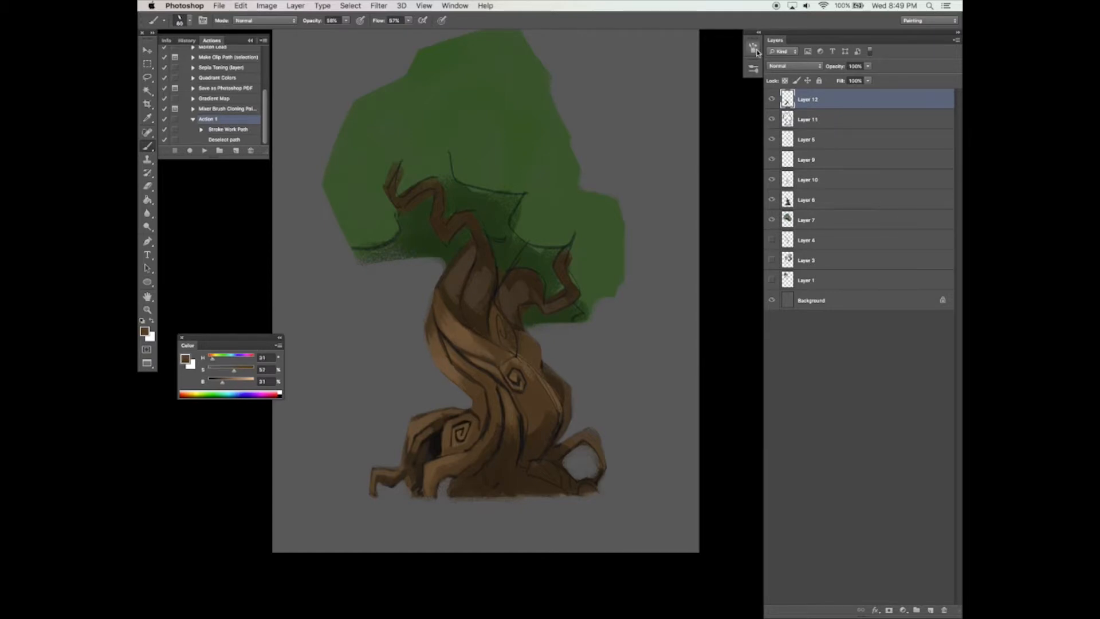
Choose a fully round 101 px brush tip and add a new layer above the painting
key("F5")
key("z")
left_click(638, 369, "alt")
left_click(930, 610)
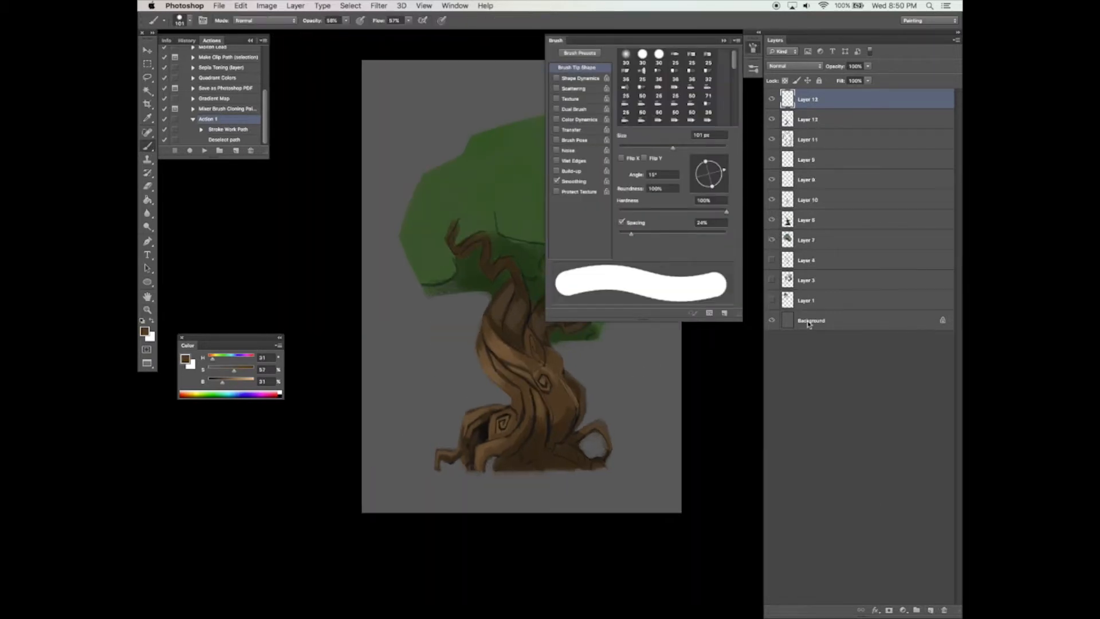
left_click(724, 40)
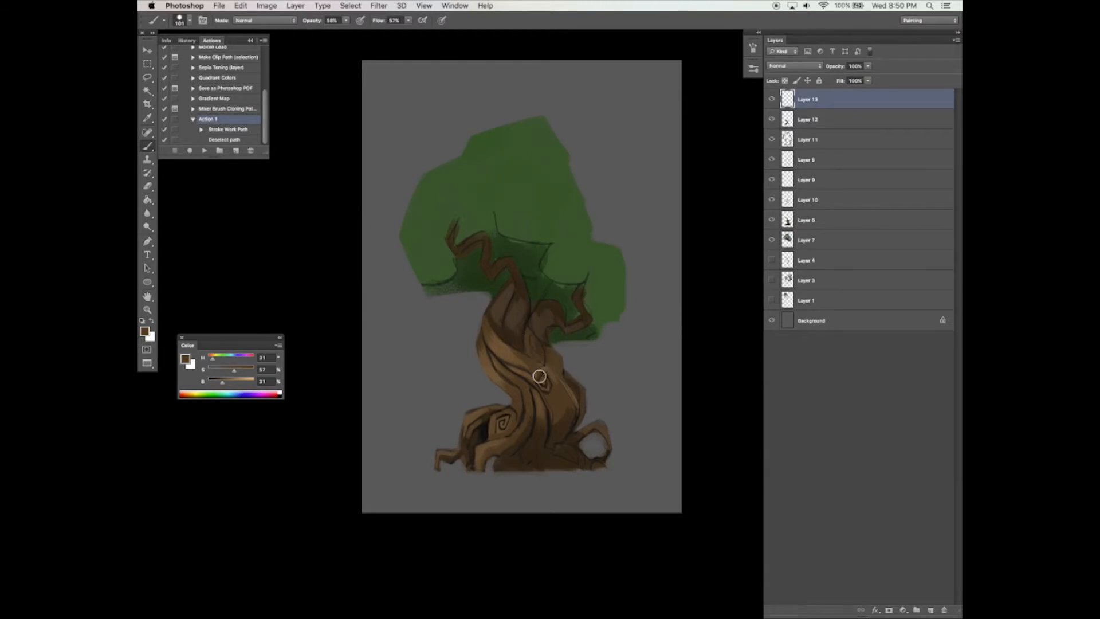
Paint a soft near-black shadow across the trunk's middle around the spiral knot and lower its layer opacity to about 56%
key("bracketright")
key("bracketright")
key("bracketright")
left_click_drag(521, 377, 515, 392)
left_click_drag(571, 328, 570, 332)
key("super+z")
left_click(483, 432, "alt")
mouse_move(515, 390)
left_mouse_down()
mouse_move(515, 411)
mouse_move(531, 393)
mouse_move(545, 403)
mouse_move(515, 371)
mouse_move(538, 378)
left_mouse_up()
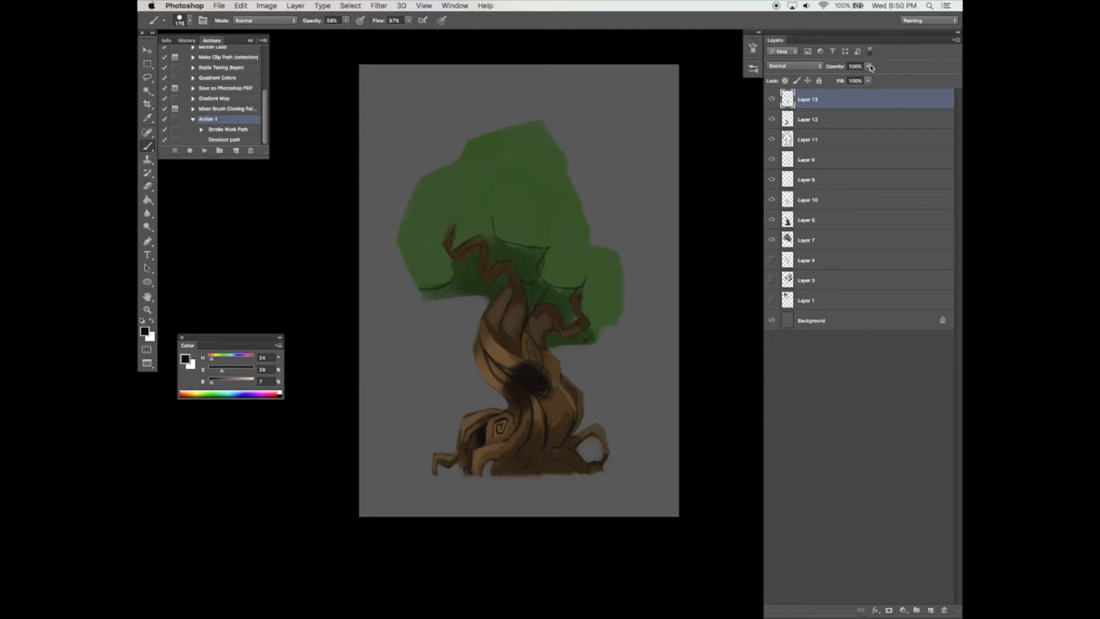
left_click_drag(868, 66, 848, 80)
Erase the excess shadow around the spiral knot and left trunk band with an enlarged soft eraser
key("e")
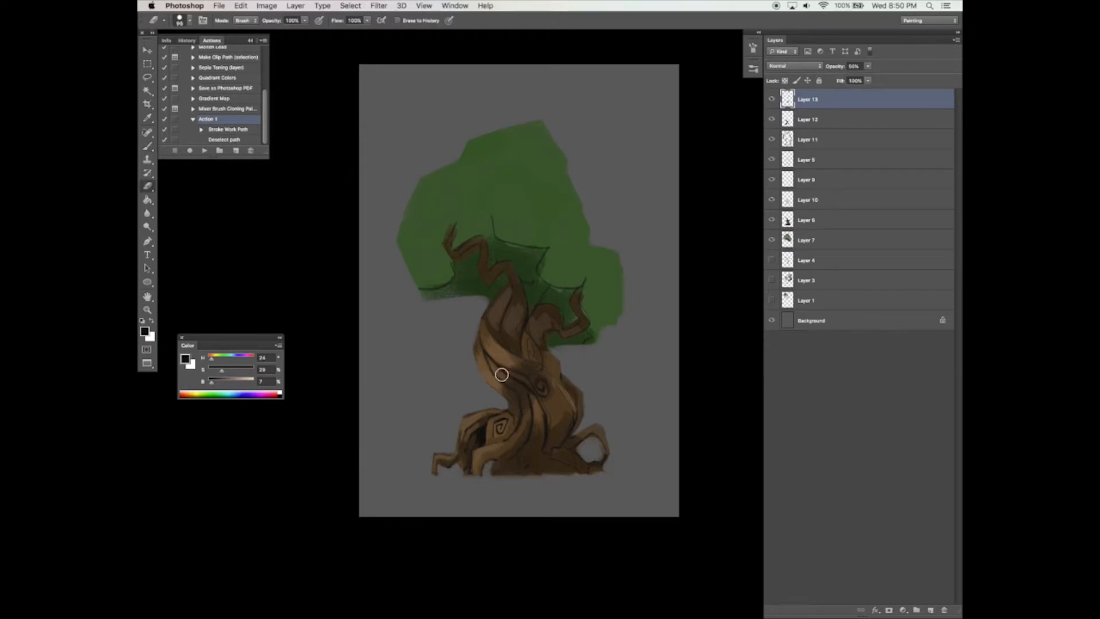
left_click(752, 47)
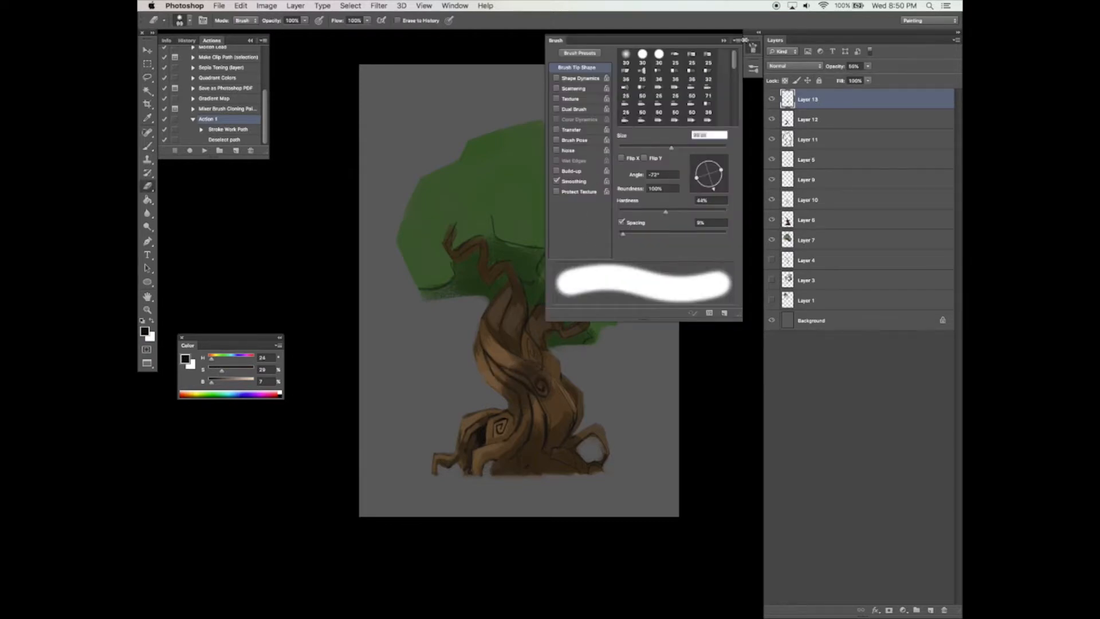
left_click(723, 40)
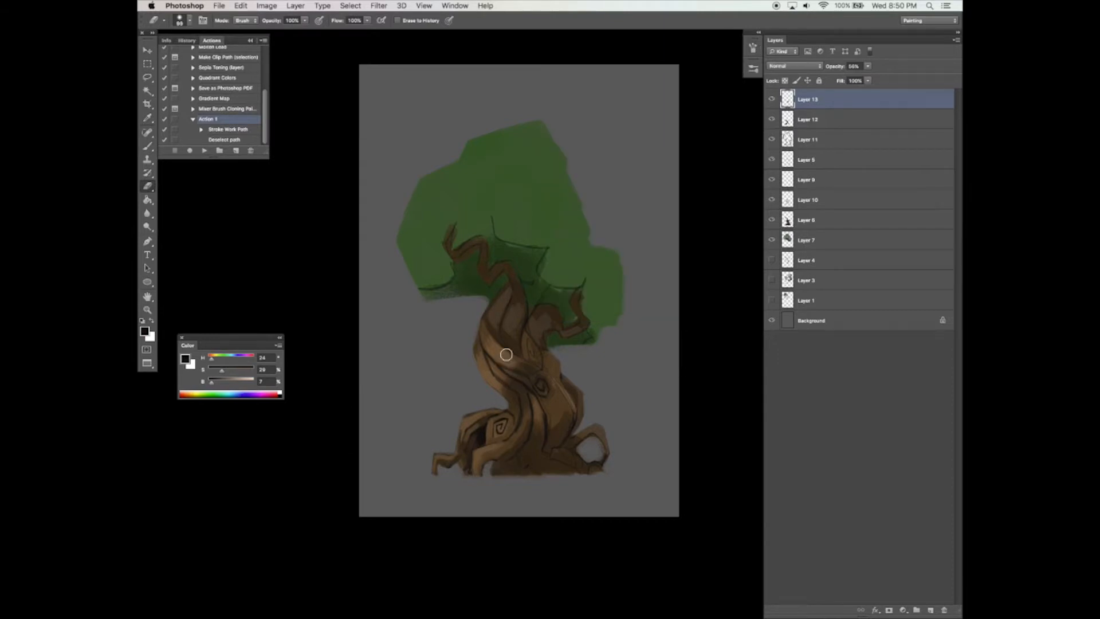
key("bracketright")
scroll(498, 355, "right", 1)
key("b")
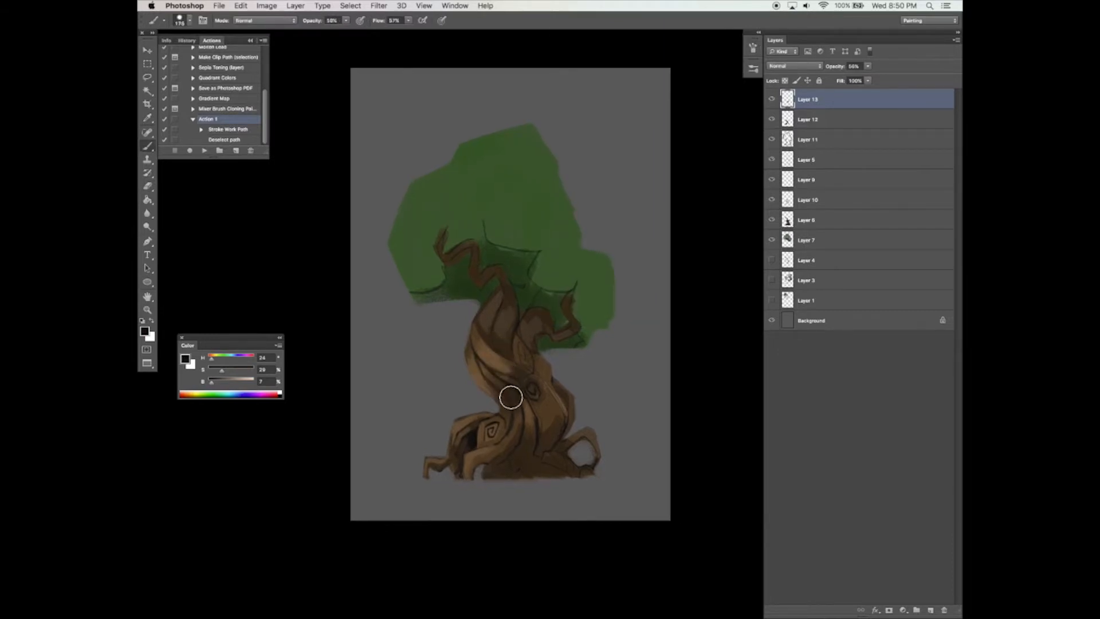
key("e")
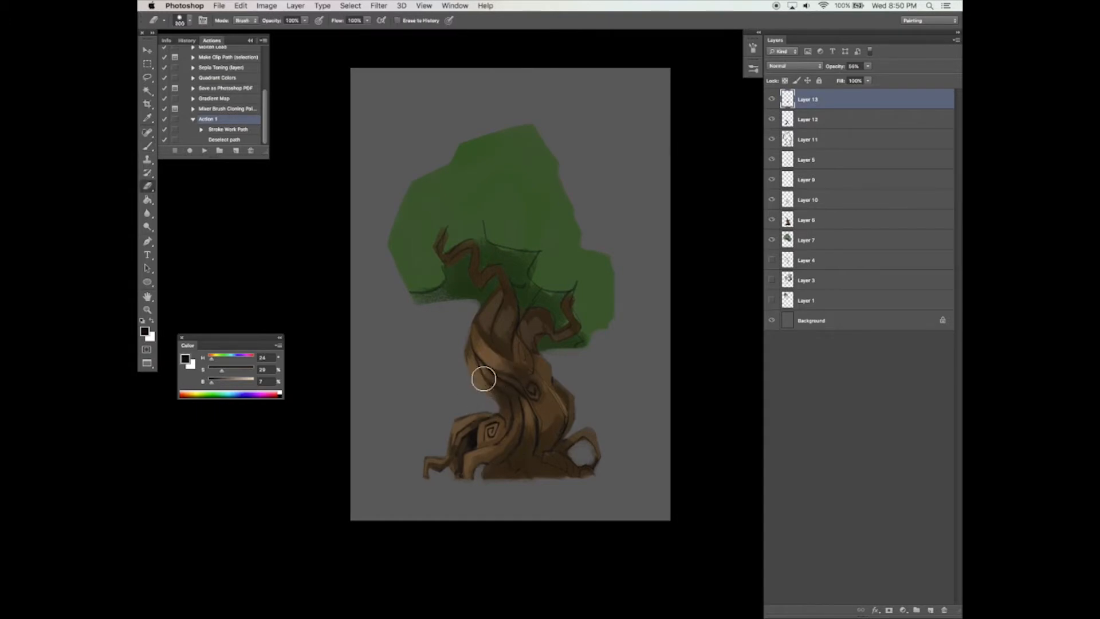
mouse_move(520, 366)
left_mouse_down()
mouse_move(517, 346)
mouse_move(560, 336)
mouse_move(541, 357)
left_mouse_up()
Add shadow beside the spiral knot and clear it from the lit bark bands with a smaller eraser
key("b")
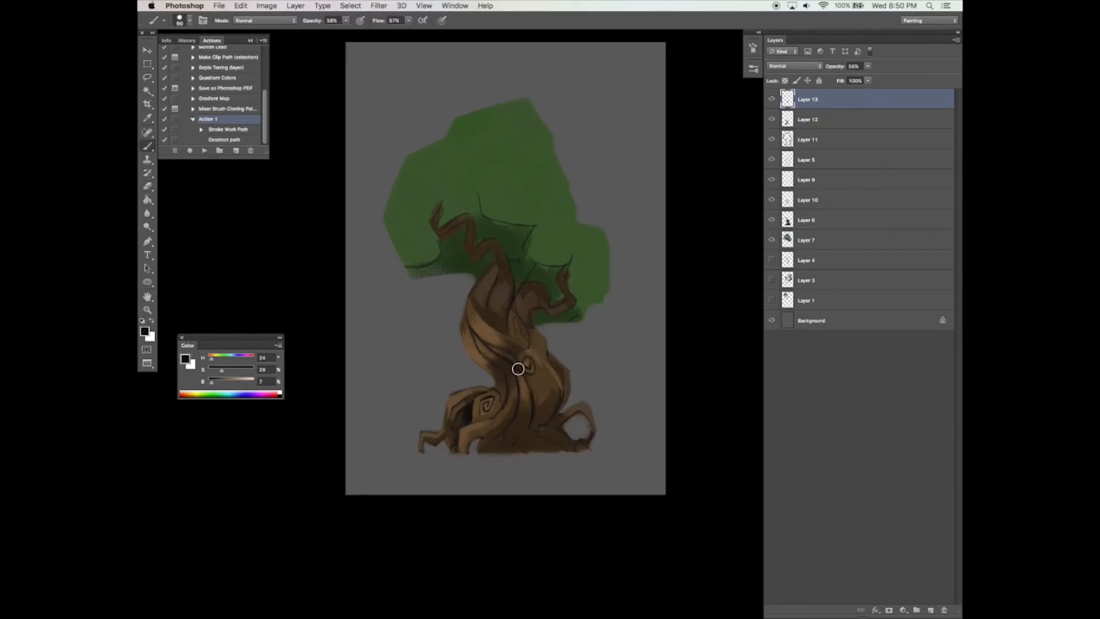
key("e")
key("bracketleft")
key("bracketleft")
key("bracketleft")
key("bracketleft")
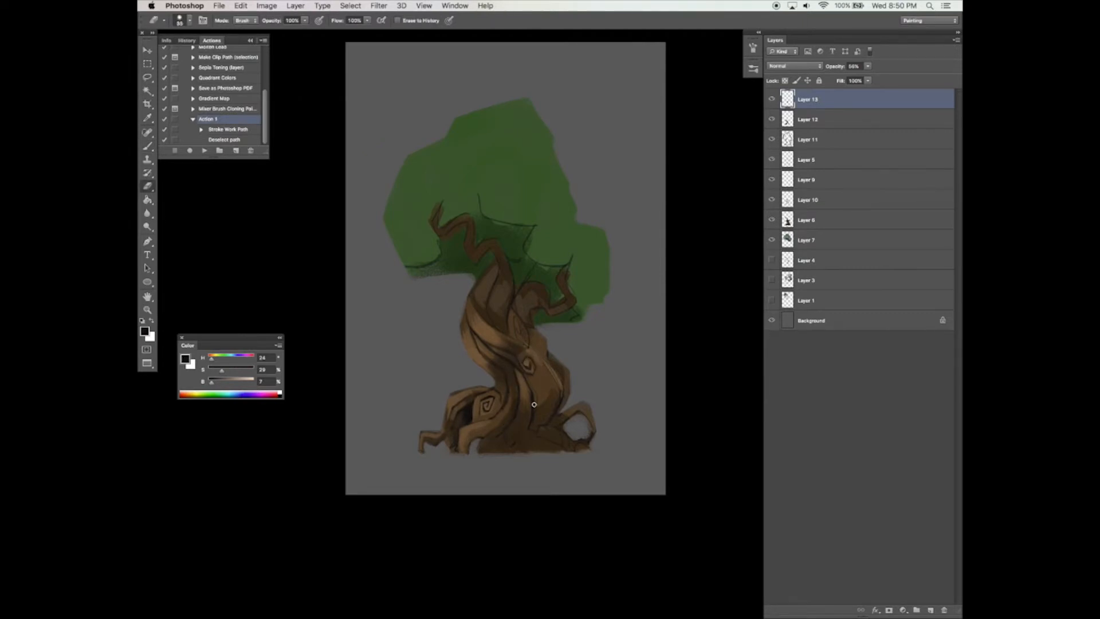
left_click_drag(500, 329, 498, 328)
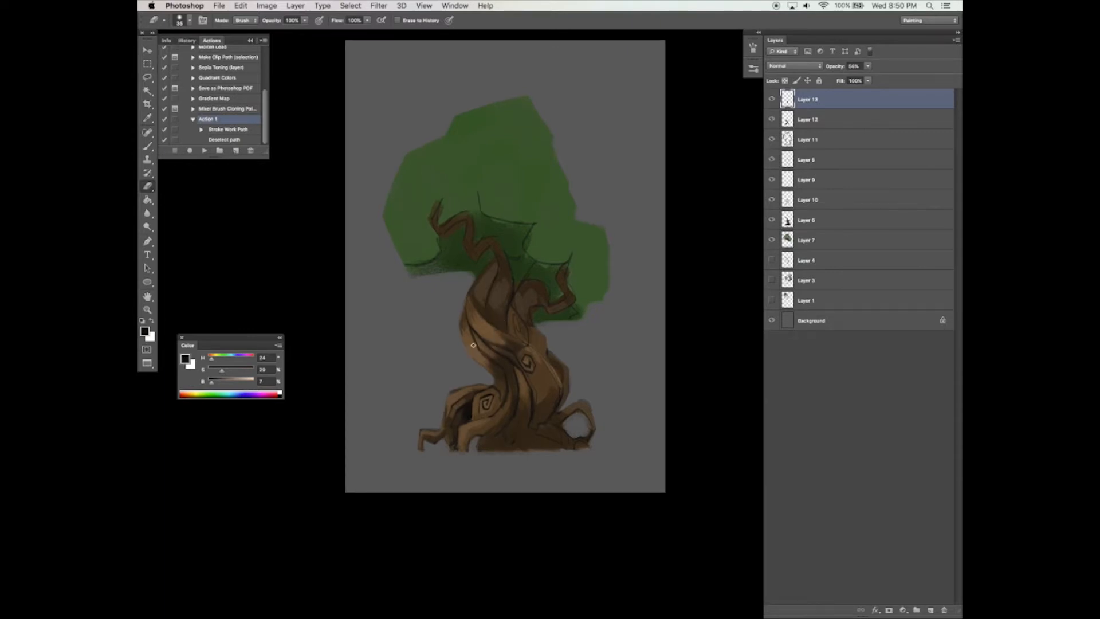
mouse_move(499, 317)
left_mouse_down()
mouse_move(500, 327)
mouse_move(496, 304)
left_mouse_up()
Paint and clean up near-black shadows along the trunk's right side and the twisting upper branches
key("b")
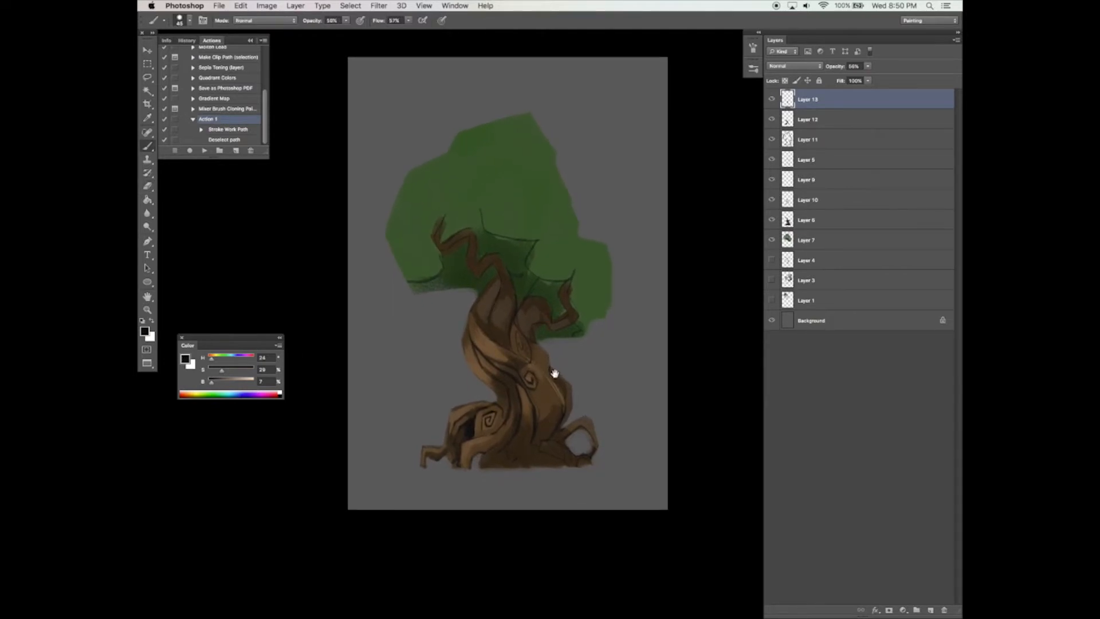
left_click_drag(553, 369, 548, 356)
key("e")
key("b")
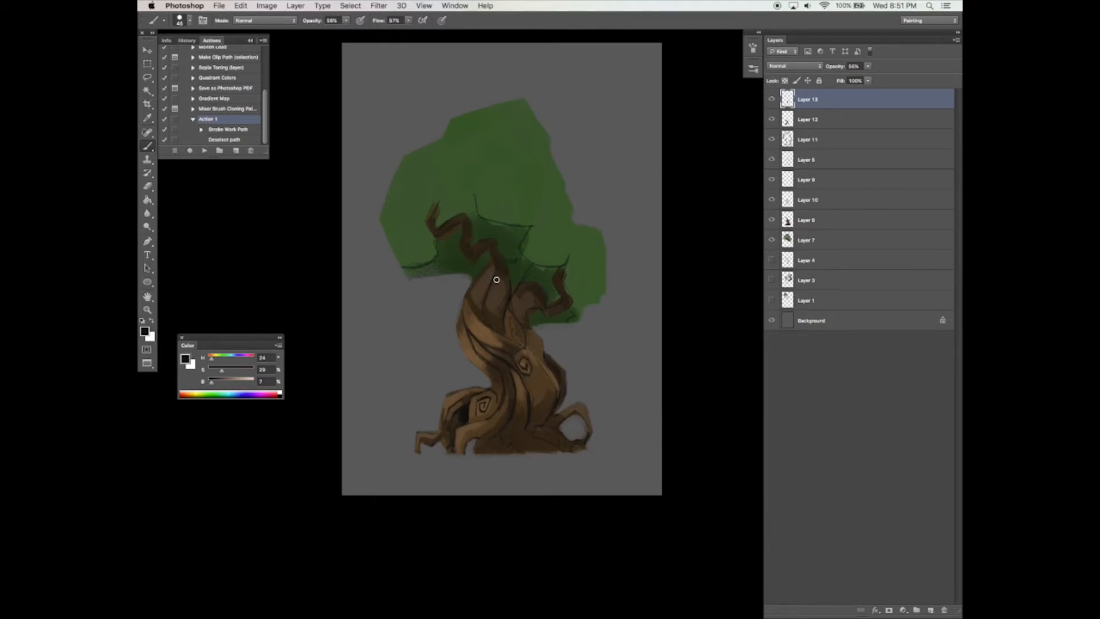
left_click_drag(503, 263, 501, 257)
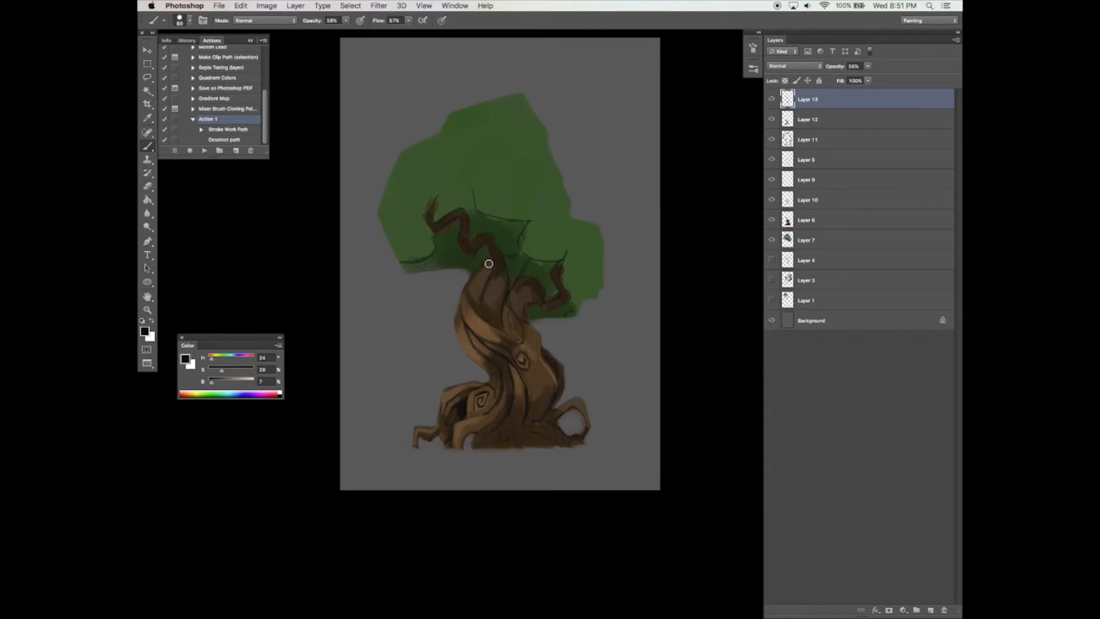
Darken the top of the trunk and the base of the right branch beneath the canopy with a larger brush
key("bracketright")
key("bracketright")
left_click_drag(492, 258, 473, 286)
mouse_move(536, 288)
left_mouse_down()
mouse_move(516, 300)
mouse_move(526, 315)
mouse_move(517, 289)
mouse_move(519, 315)
mouse_move(521, 293)
left_mouse_up()
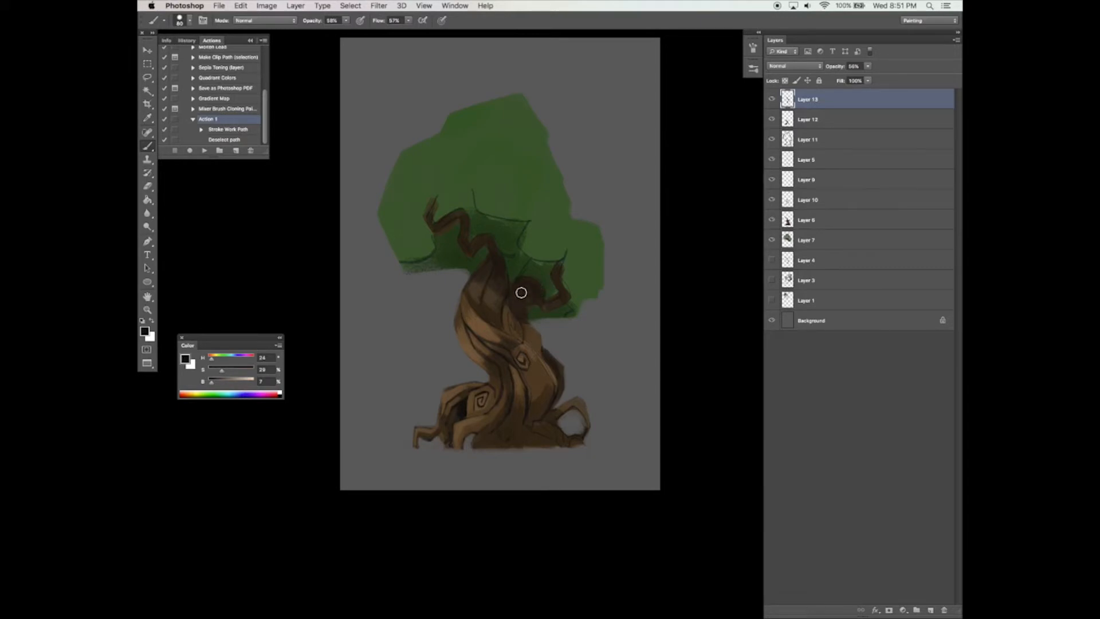
Add a new top layer and blend sampled dark browns into the upper trunk's hollow below the branch
left_click(930, 610)
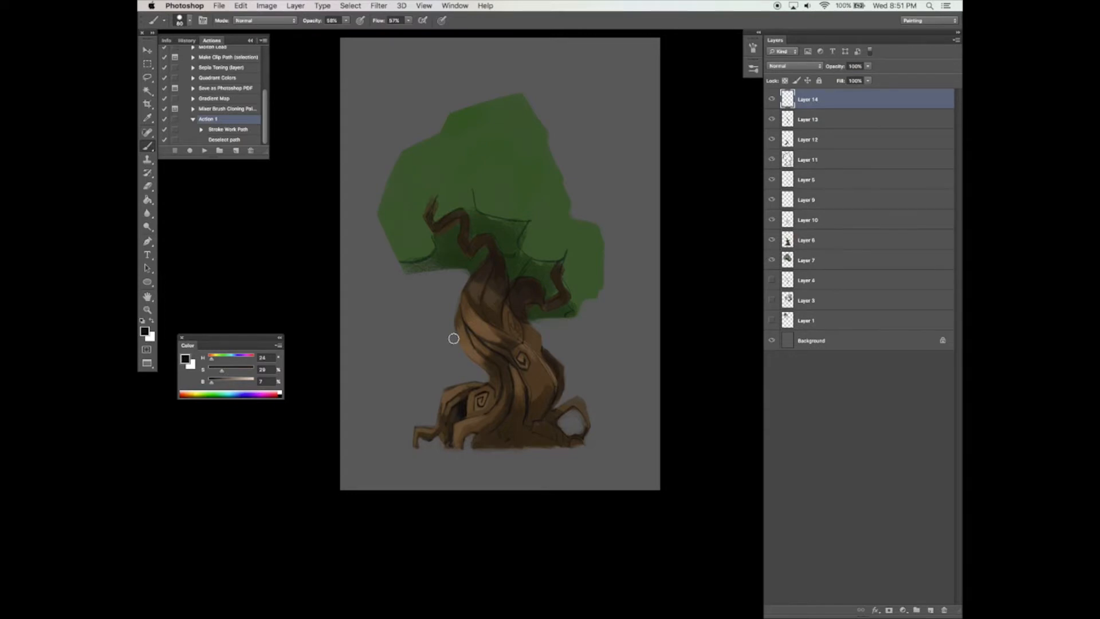
left_click(493, 307, "alt")
key("bracketright")
key("bracketright")
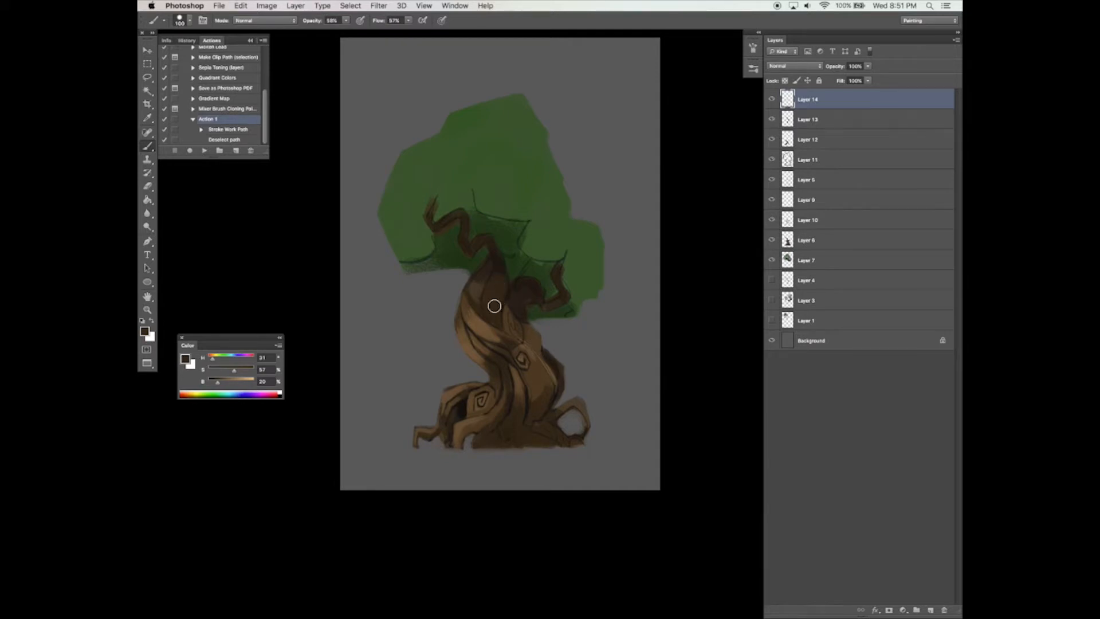
left_click(499, 260, "alt")
key("bracketleft")
key("bracketleft")
key("bracketleft")
key("bracketright")
key("bracketleft")
left_click(476, 289, "alt")
left_click_drag(473, 287, 483, 312)
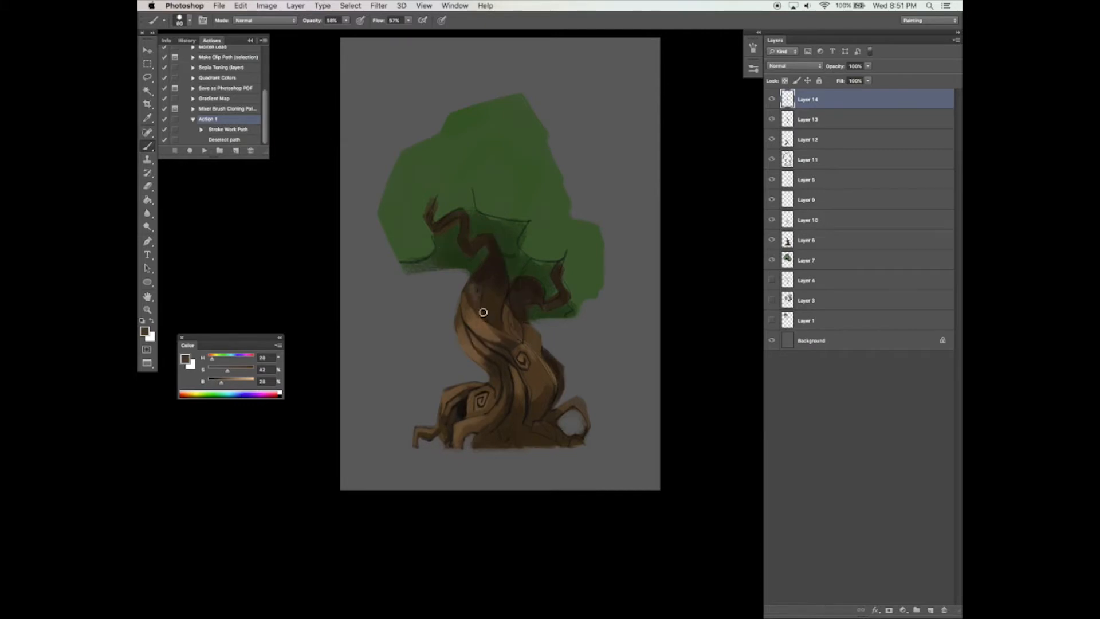
Redefine the grooves between the upper trunk bands and beside the right branch with sampled dark browns
left_click(503, 325, "alt")
left_click(511, 335, "alt")
left_click(532, 324, "alt")
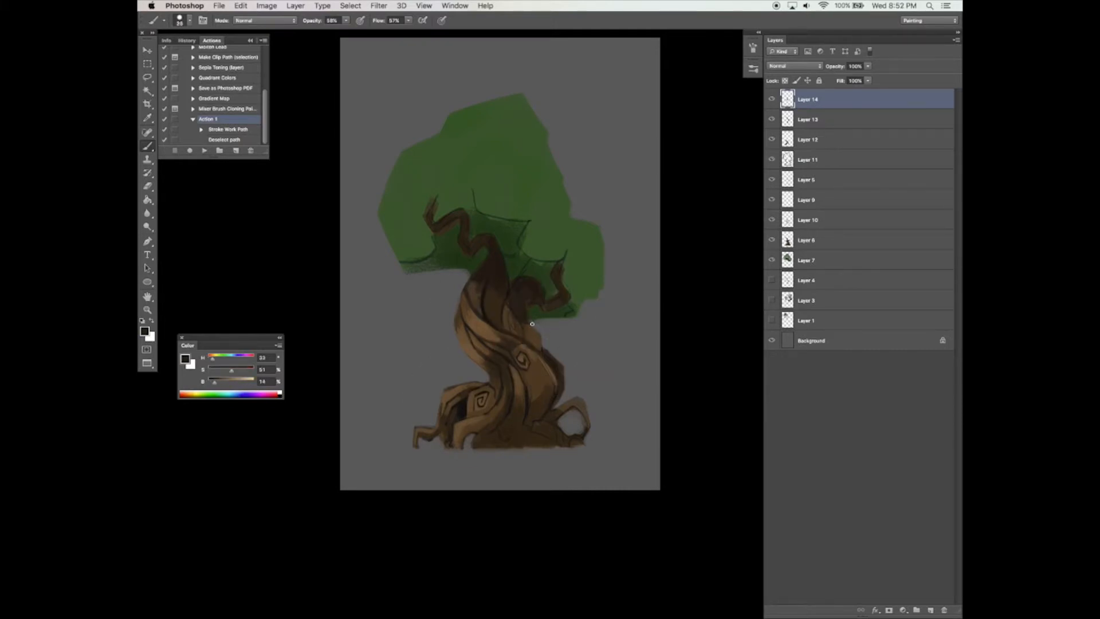
left_click(550, 328, "alt")
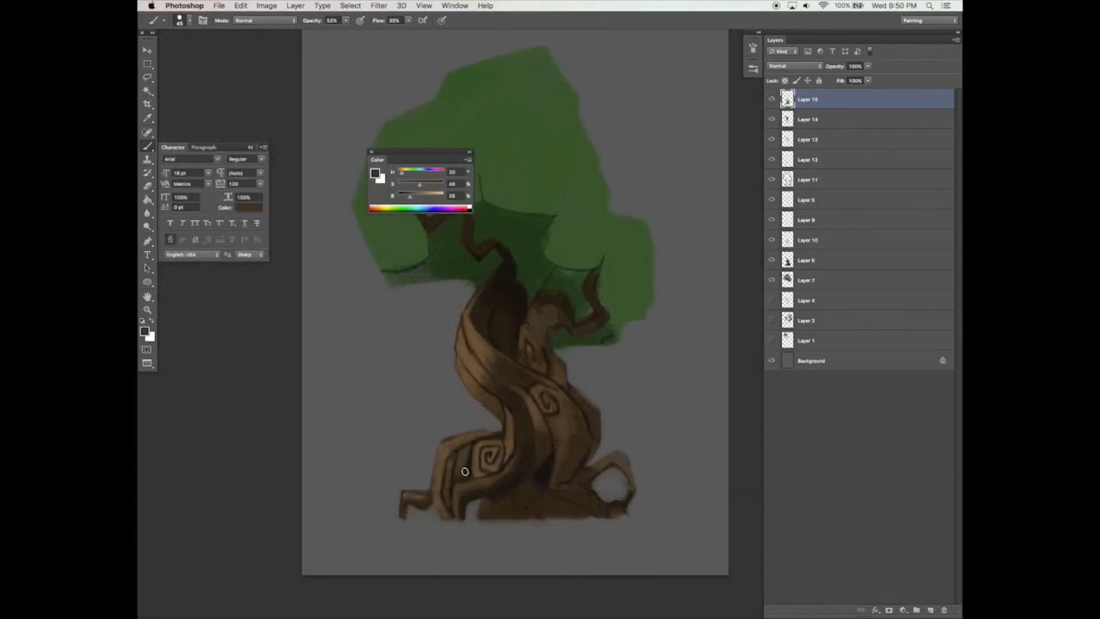
Deepen the crevices beside the lower-left spiral and central trunk, and brush dark brown across the trunk's base
left_click(475, 460, "alt")
left_click(552, 462, "alt")
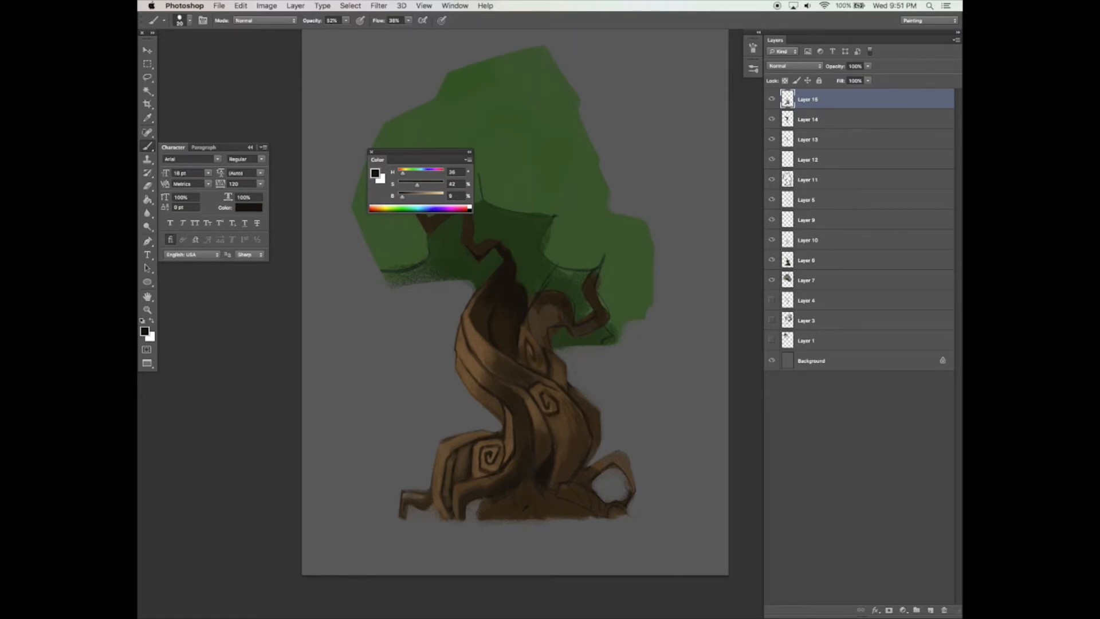
left_click(507, 499, "alt")
key("]")
left_click_drag(522, 491, 471, 513)
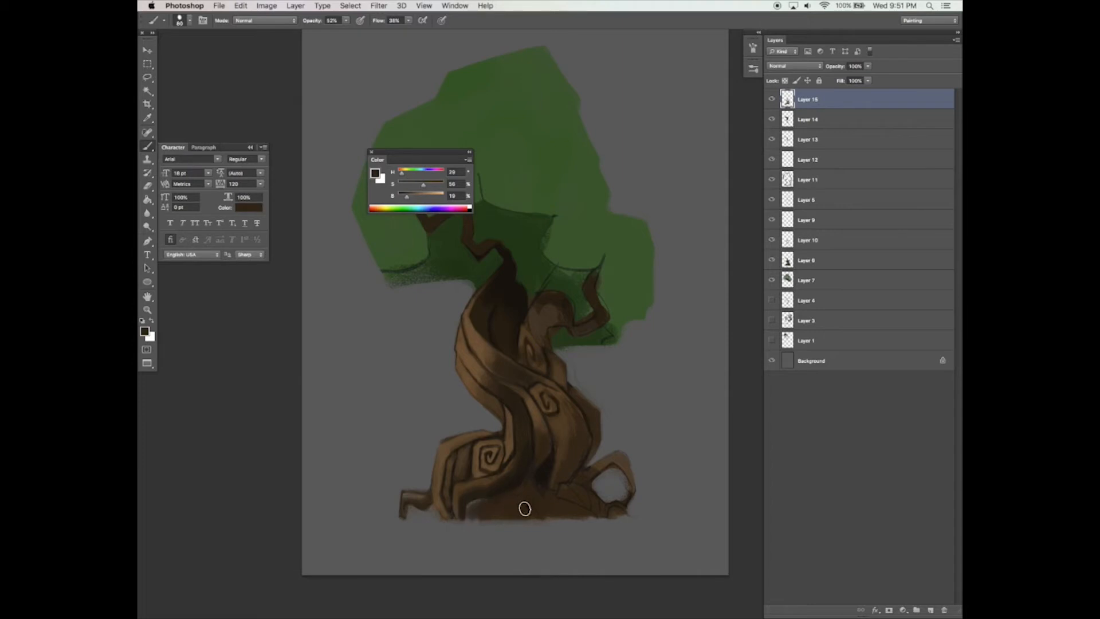
Shape a front root across the trunk's base with sampled lighter browns
left_click(497, 501, "alt")
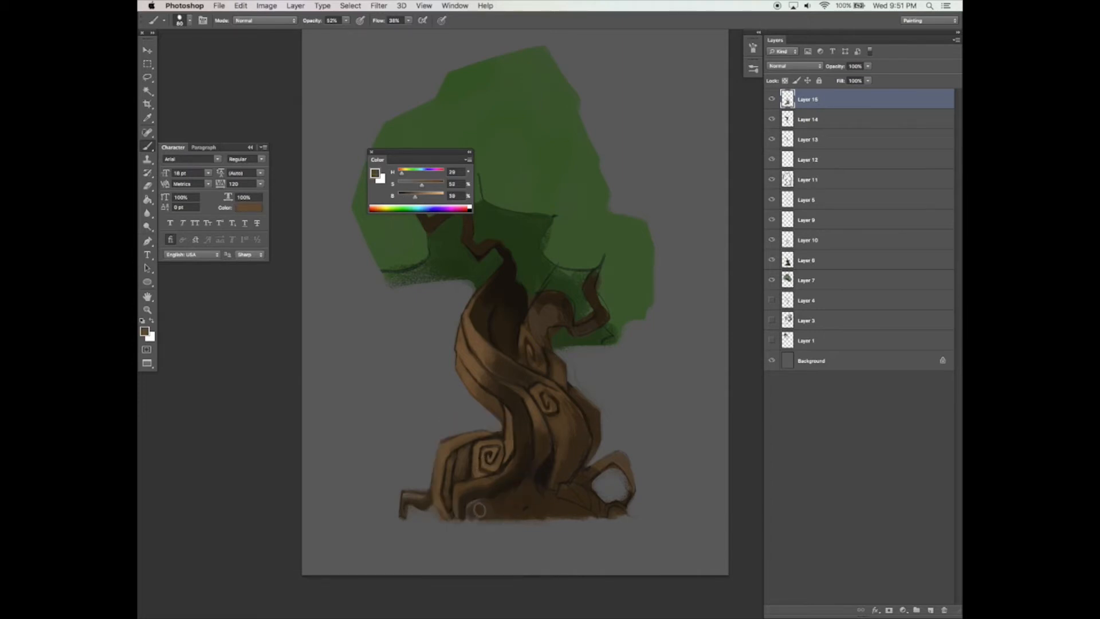
left_click_drag(488, 504, 527, 482)
left_click(516, 507, "alt")
key("[")
left_click(486, 501, "alt")
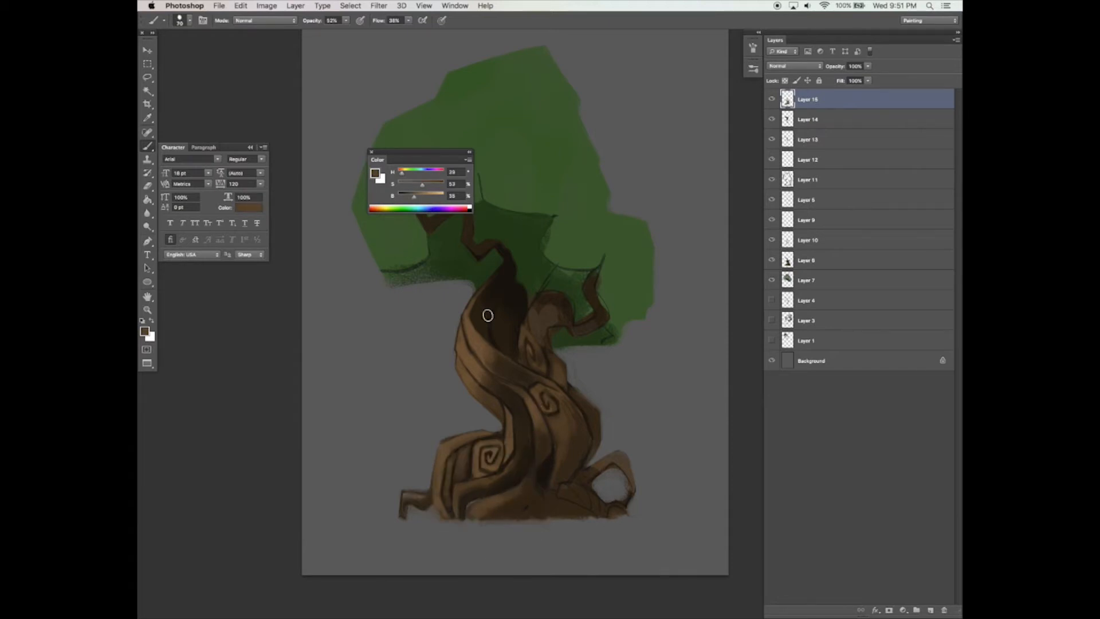
Blend sampled browns down the trunk's central twisting band toward the front roots
left_click(509, 390, "alt")
left_click(521, 427, "alt")
left_click(522, 462, "alt")
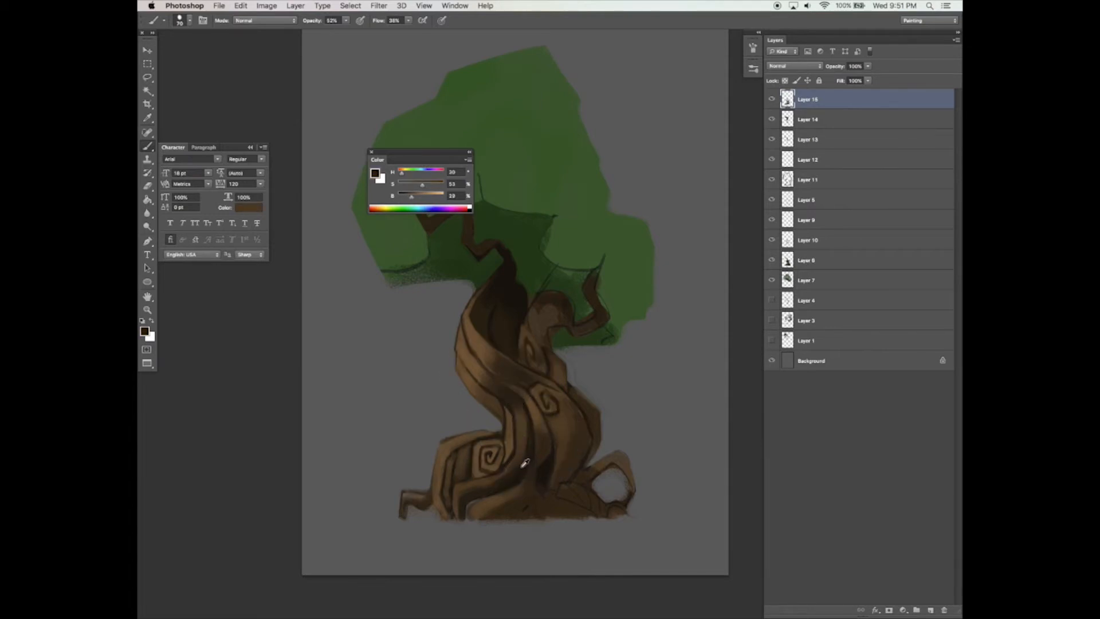
left_click(521, 424, "alt")
left_click(514, 399, "alt")
Rework the bark band and groove below the right spiral knot with sampled browns, undoing the unwanted strokes
left_click(552, 457, "alt")
left_click(543, 418, "alt")
left_click(545, 460, "alt")
left_click(552, 454, "alt")
left_click(536, 411, "alt")
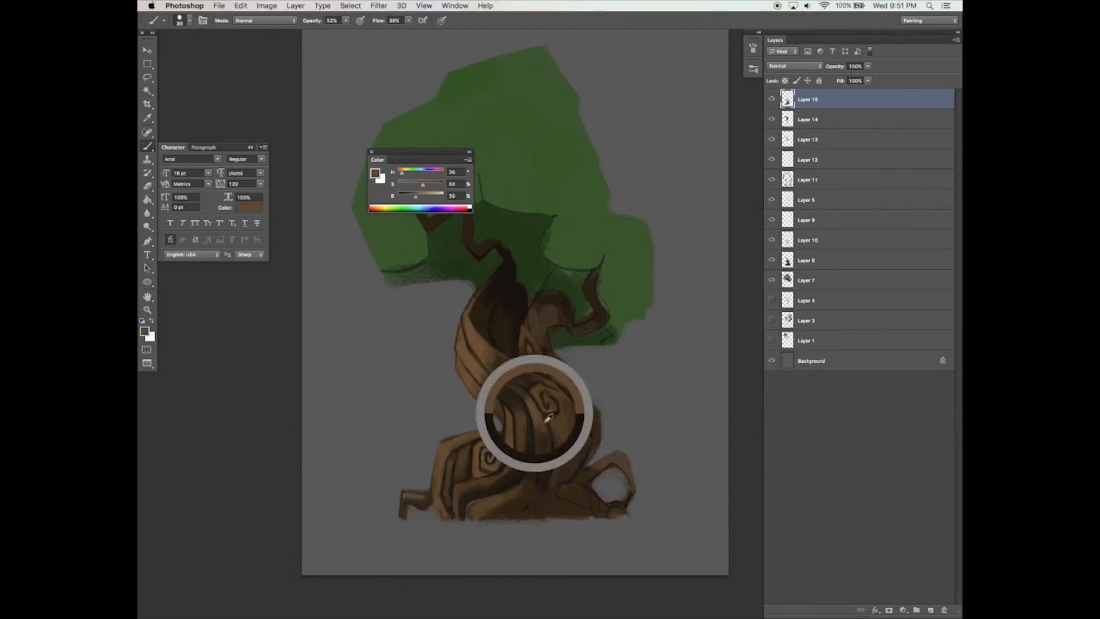
key("super+z")
left_click(547, 469, "alt")
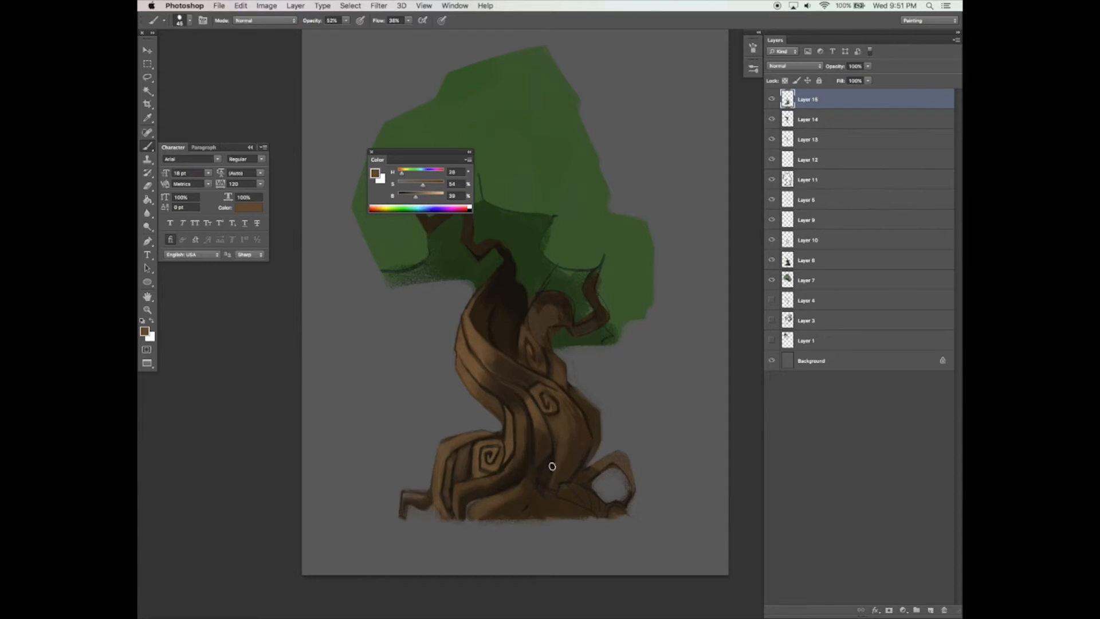
key("super+z")
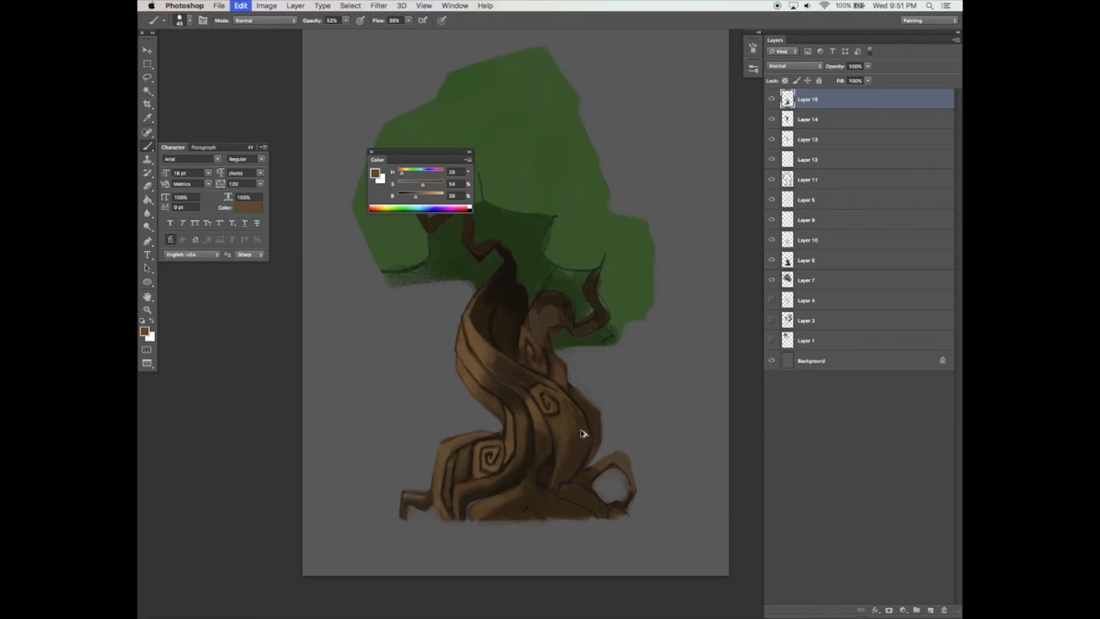
Save the document and darken the crevice at the trunk's foot with sampled near-black browns
left_click(562, 450, "alt")
key("super+s")
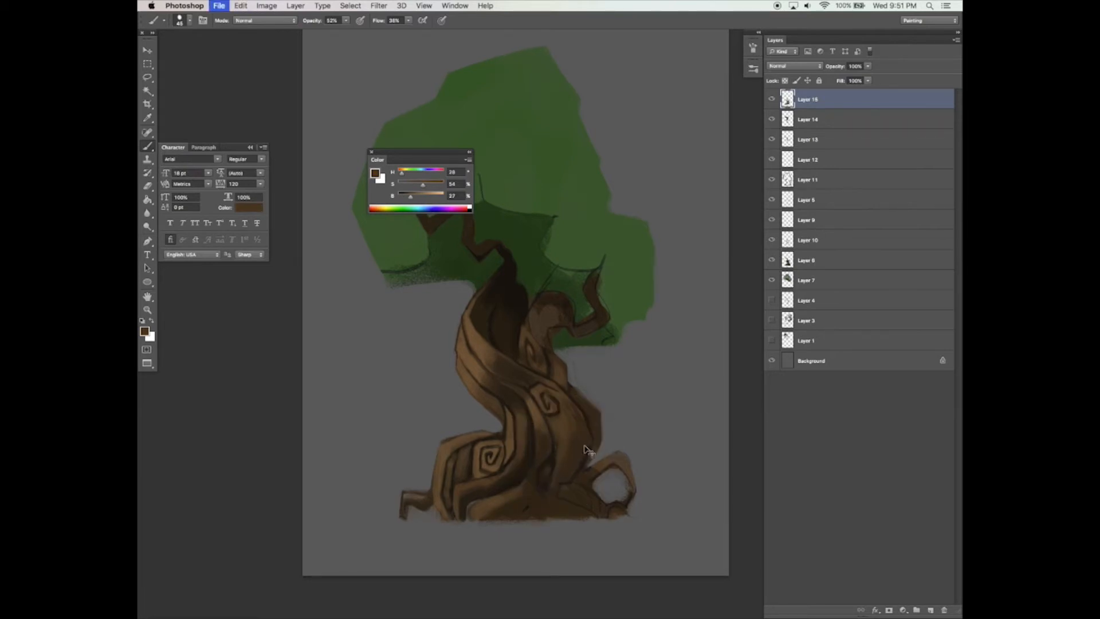
left_click_drag(583, 443, 586, 437)
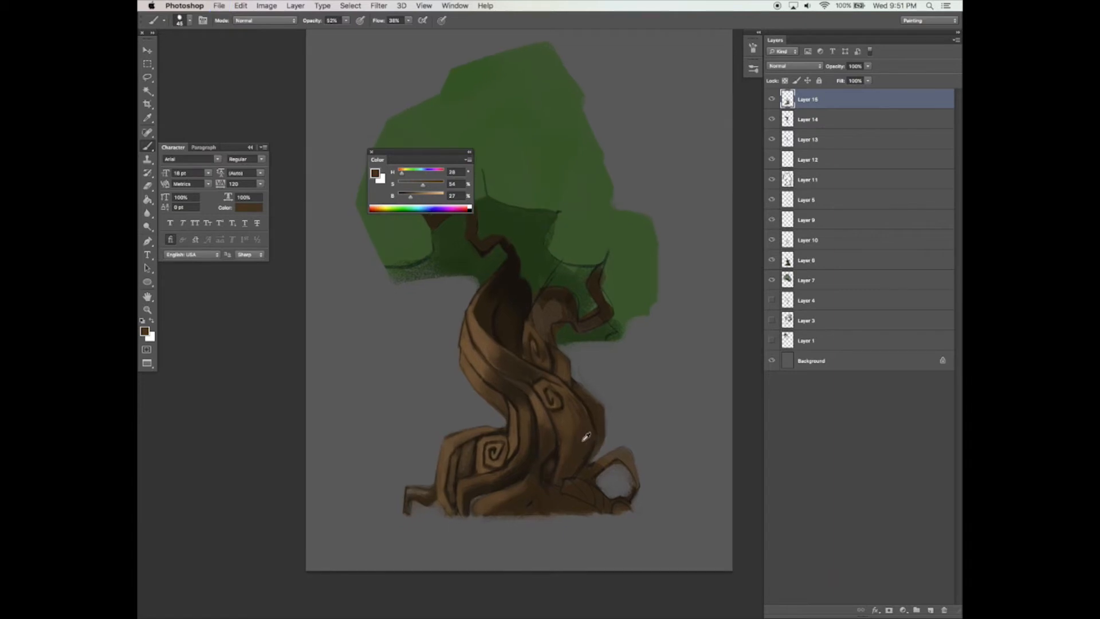
left_click(585, 438, "alt")
left_click(521, 470, "alt")
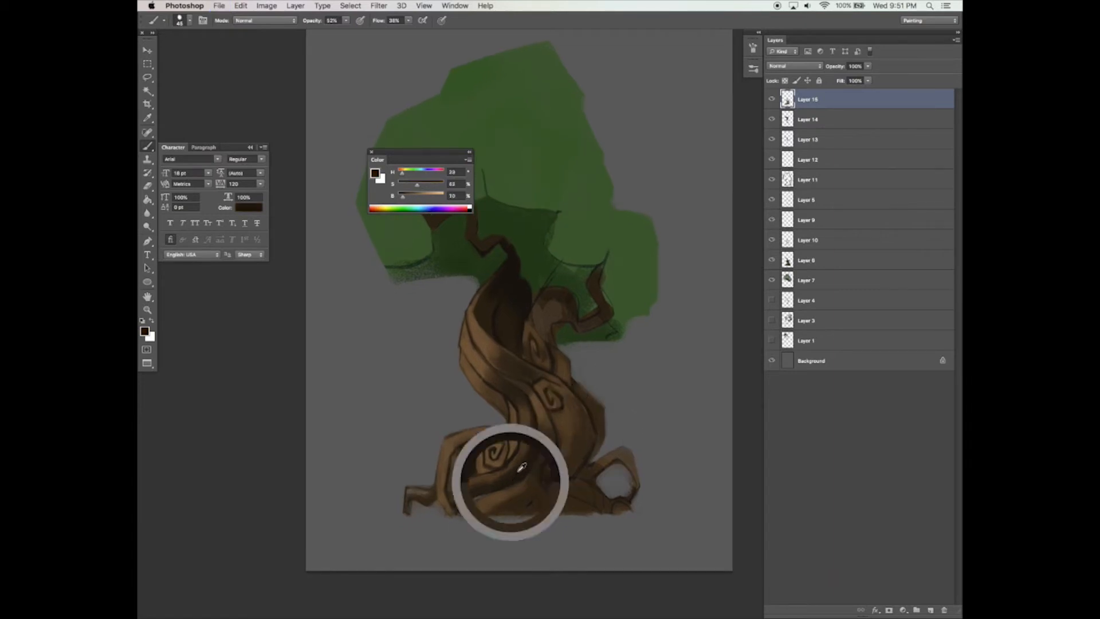
left_click(559, 470, "alt")
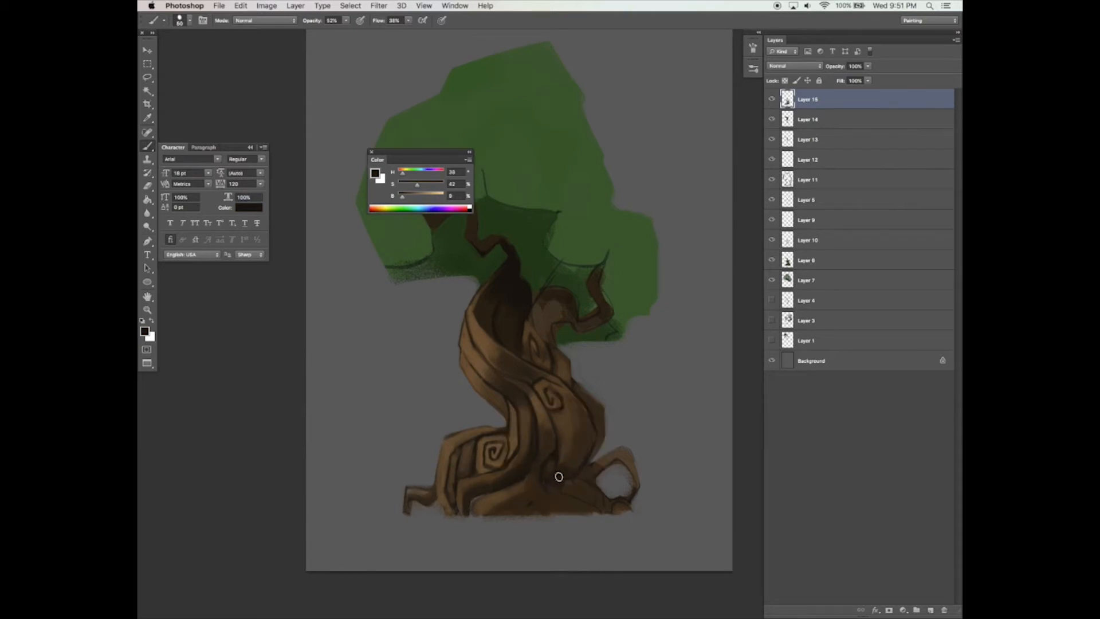
Blend sampled browns over the bulging trunk section below the right spiral knot and along its outer edge
left_click(556, 448, "alt")
left_click(577, 437, "alt")
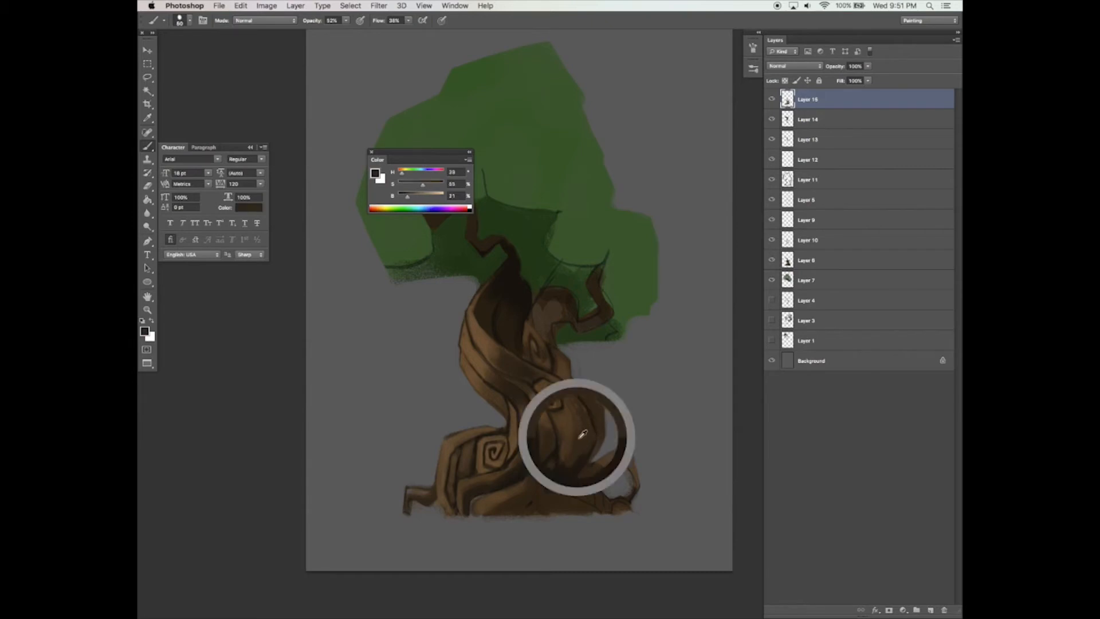
left_click_drag(611, 390, 602, 409)
left_click(570, 440, "alt")
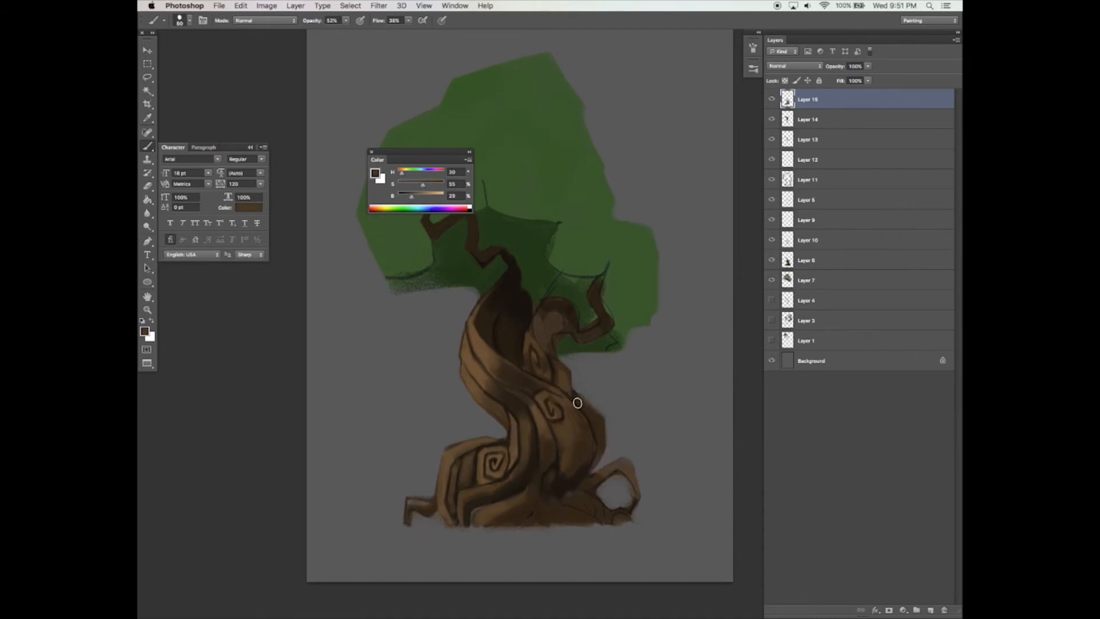
Darken the lower end of the bulging trunk section below the right spiral knot with sampled dark browns
key("bracketright")
key("bracketright")
key("bracketright")
left_click(562, 478, "alt")
key("bracketleft")
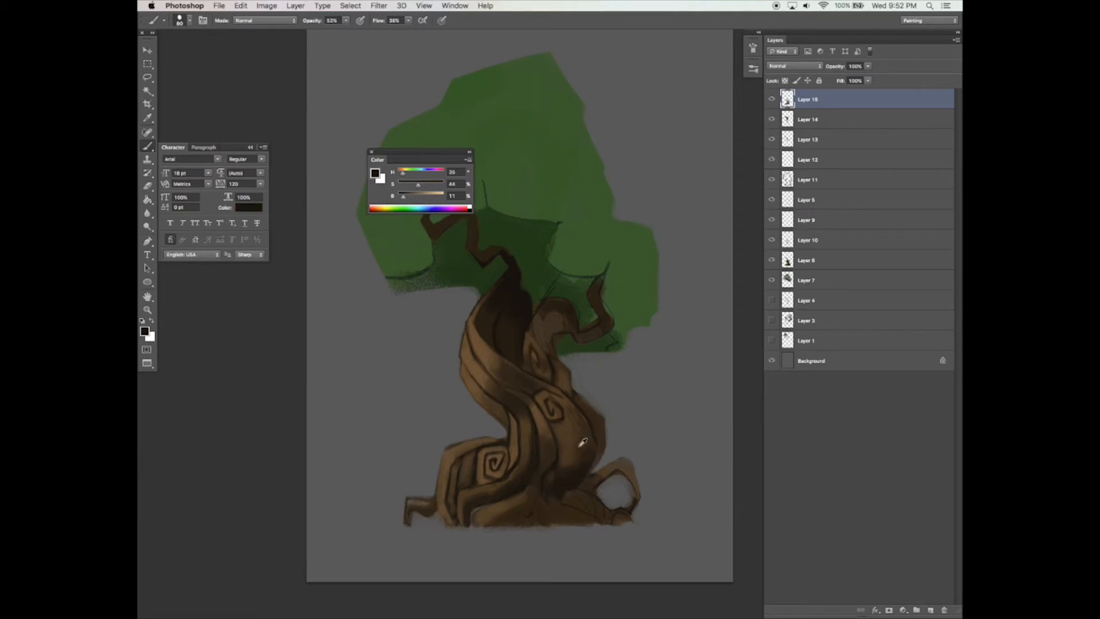
left_click(581, 447, "alt")
left_click(569, 466, "alt")
Paint the mound and looped root at the trunk's right foot with sampled light and dark browns
left_click_drag(558, 504, 572, 485)
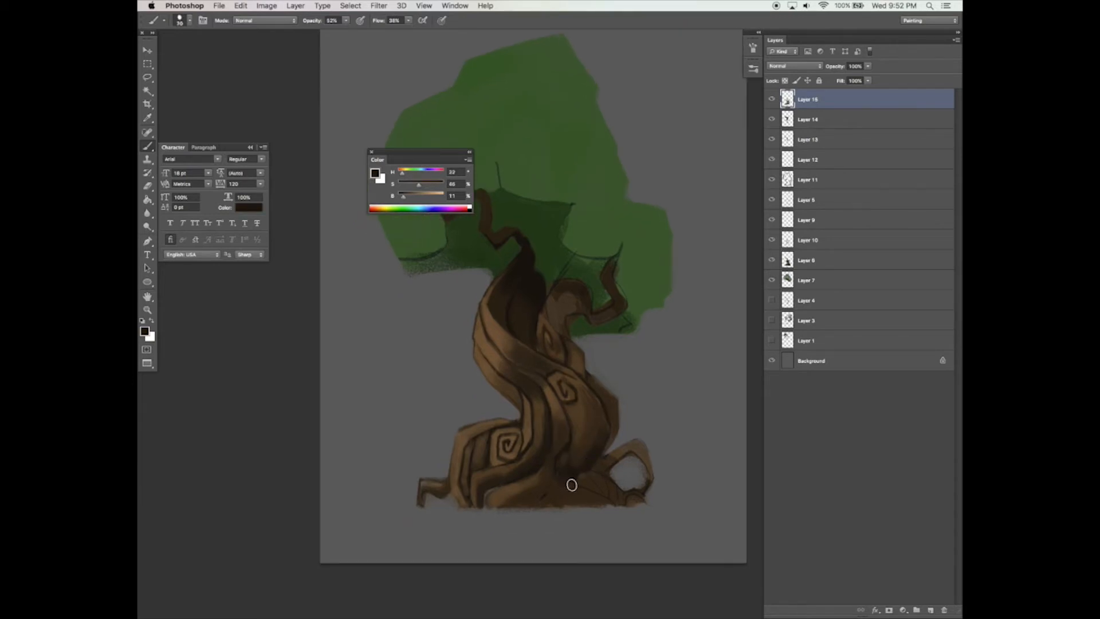
left_click(564, 471, "alt")
left_click(545, 495, "alt")
key("bracketright")
mouse_move(599, 475)
left_mouse_down()
mouse_move(584, 482)
mouse_move(605, 483)
mouse_move(599, 466)
mouse_move(626, 456)
mouse_move(646, 470)
mouse_move(645, 457)
left_mouse_up()
left_click(606, 488, "alt")
left_click(646, 445, "alt")
key("bracketleft")
key("bracketleft")
left_click(626, 446, "alt")
Refine the bark above and around the right spiral knot with sampled browns
left_click(583, 413, "alt")
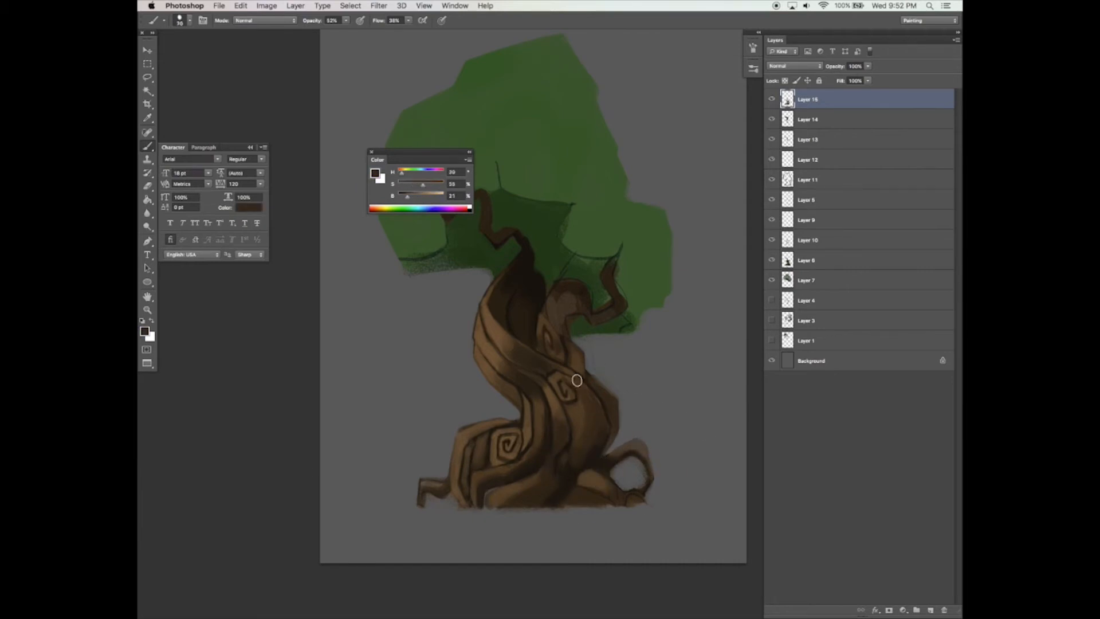
key("bracketright")
key("bracketright")
key("bracketright")
left_click(562, 363, "alt")
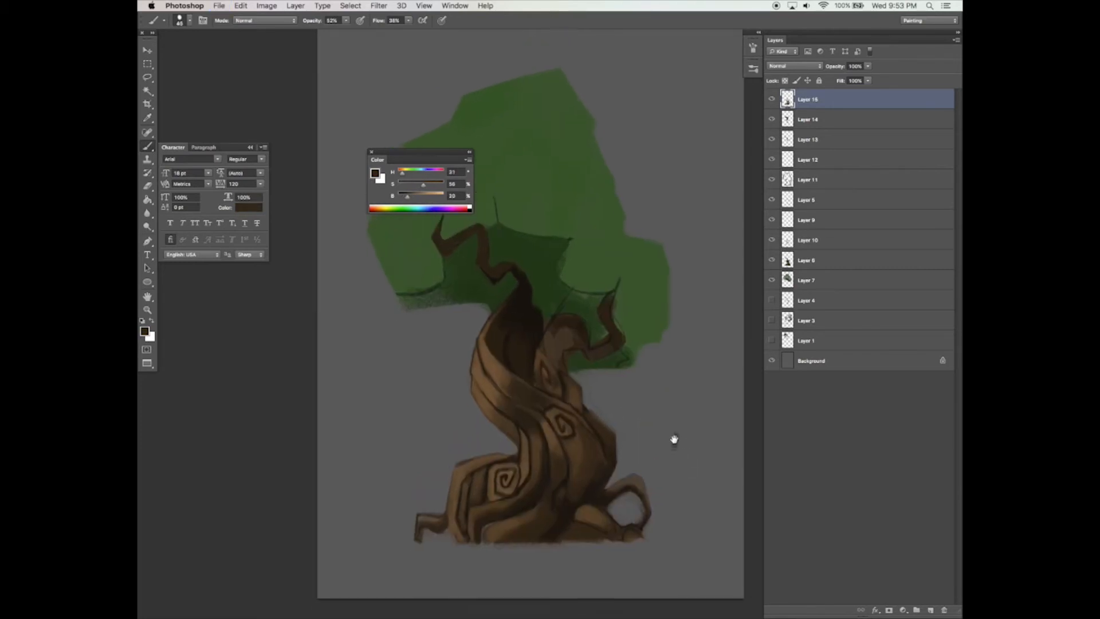
Move the Color panel off the canvas so the foliage is unobstructed, and return to the Brush
key("v")
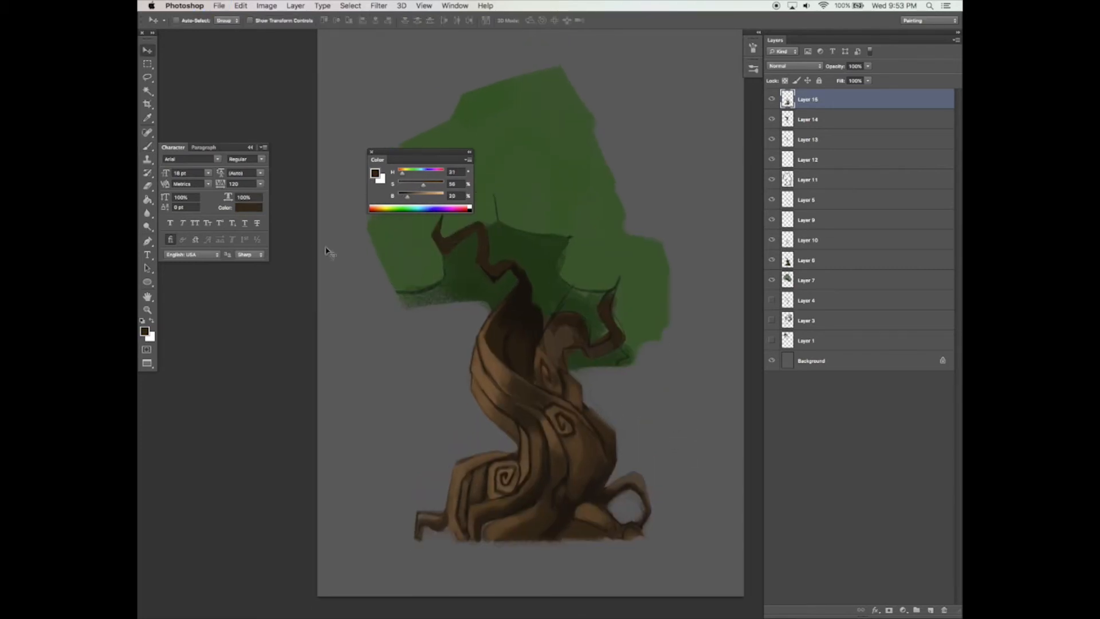
left_click_drag(420, 152, 276, 294)
key("b")
Add a new layer and paint over the canopy's central sketch line with sampled green and a larger brush
left_click(931, 610)
key("bracketright")
key("bracketright")
key("bracketright")
key("bracketright")
key("bracketright")
key("bracketright")
left_click(503, 201, "alt")
left_click_drag(496, 219, 501, 194)
Raise the brush opacity and cover the sketch lines along the lower canopy edges, defining the border with the dark underside
mouse_move(345, 21)
left_mouse_down()
mouse_move(370, 33)
mouse_move(435, 33)
left_mouse_up()
left_click_drag(401, 284, 437, 281)
mouse_move(496, 221)
left_mouse_down()
mouse_move(558, 233)
mouse_move(544, 239)
left_mouse_up()
mouse_move(555, 232)
left_mouse_down()
mouse_move(581, 270)
mouse_move(547, 279)
mouse_move(575, 297)
mouse_move(553, 312)
left_mouse_up()
left_click(549, 282, "alt")
key("bracketleft")
key("bracketleft")
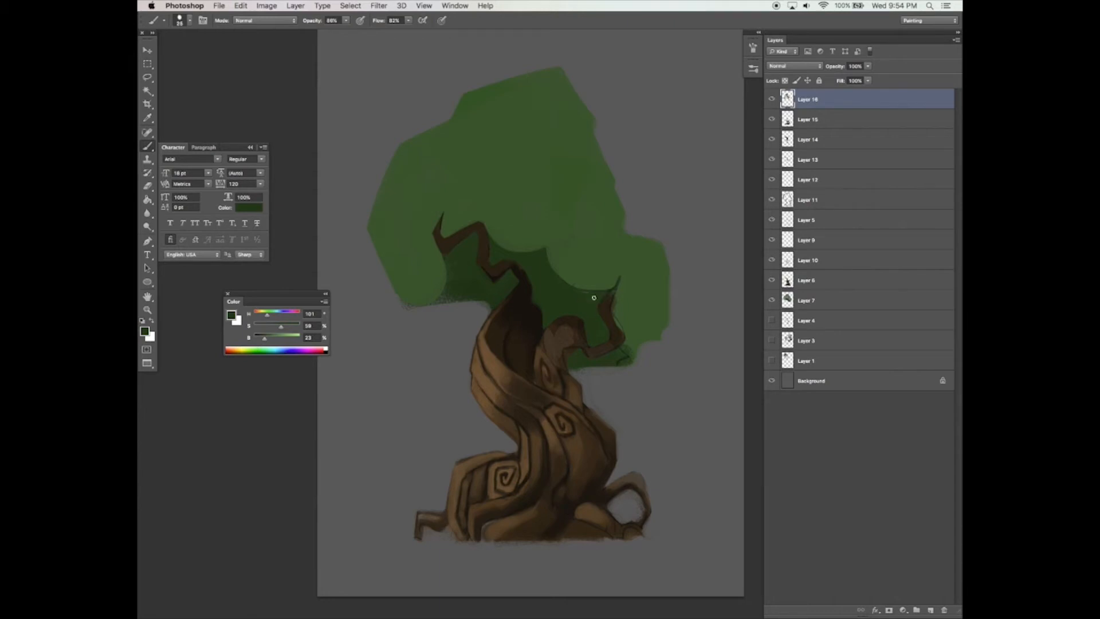
Round the central and right foliage lobes into the dark underside with sampled mid green
left_click(610, 256, "alt")
left_click(585, 224, "alt")
key("bracketright")
key("bracketright")
key("bracketright")
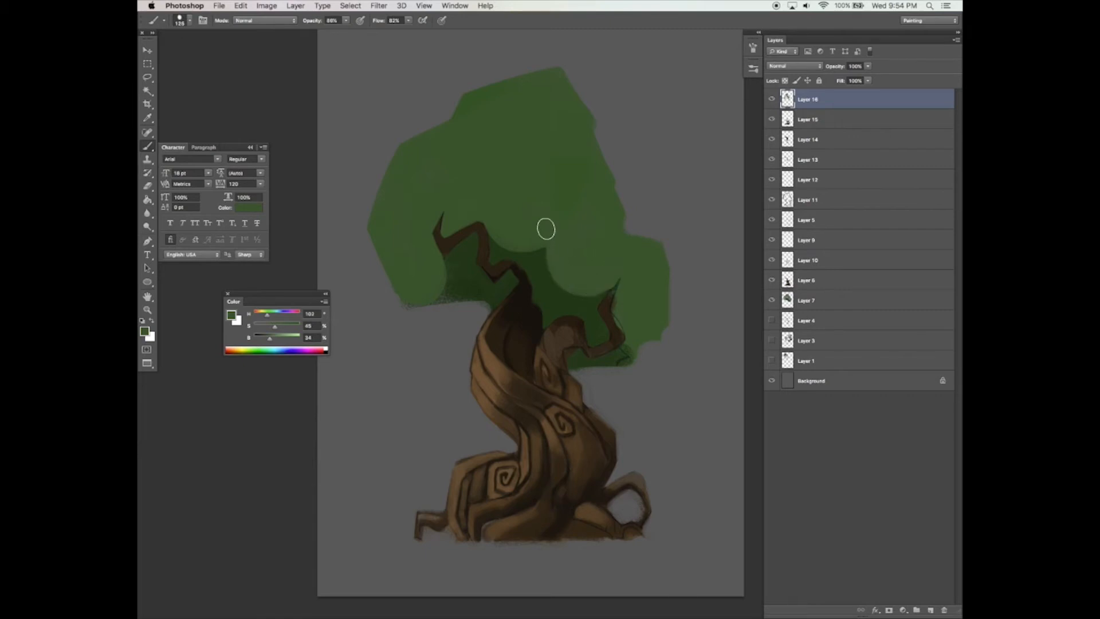
left_click_drag(545, 228, 582, 287)
left_click_drag(507, 224, 557, 226)
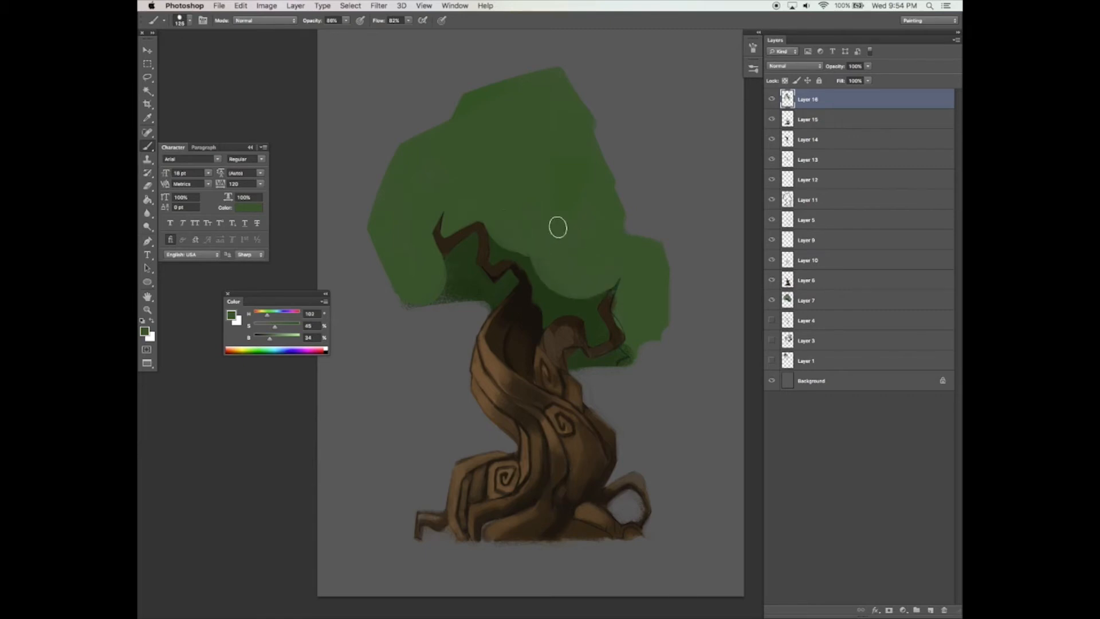
mouse_move(633, 277)
left_mouse_down()
mouse_move(634, 319)
mouse_move(625, 291)
mouse_move(644, 326)
mouse_move(616, 325)
mouse_move(629, 305)
left_mouse_up()
On a new layer, shade the right foliage lobe with sampled dark green at 50% brush opacity
left_click(589, 310, "alt")
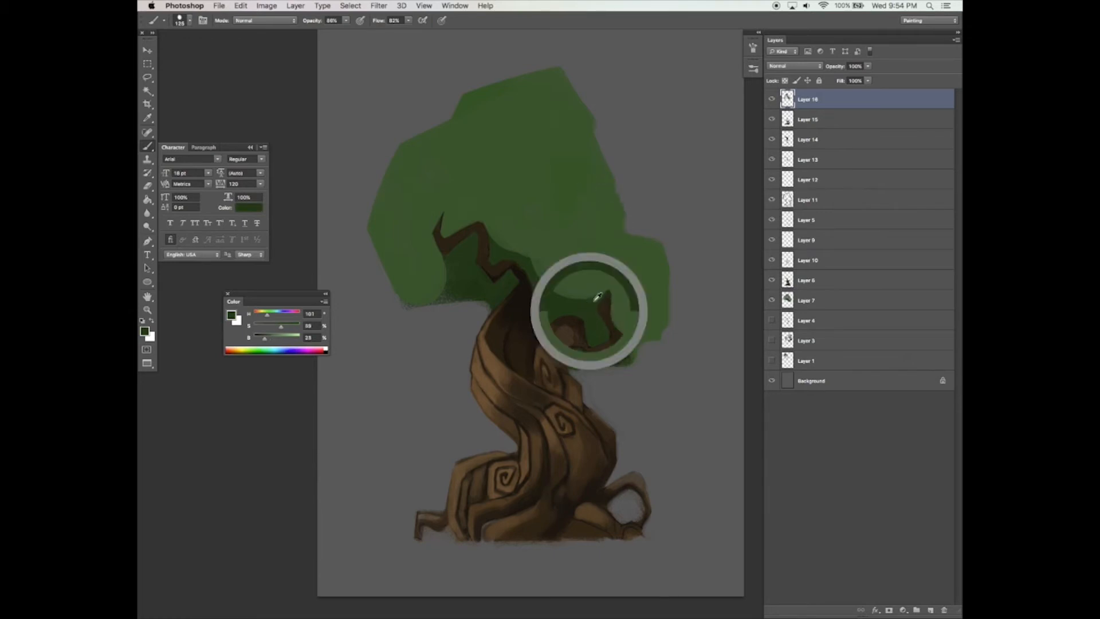
mouse_move(664, 271)
left_mouse_down()
mouse_move(638, 324)
mouse_move(651, 358)
left_mouse_up()
key("super+z")
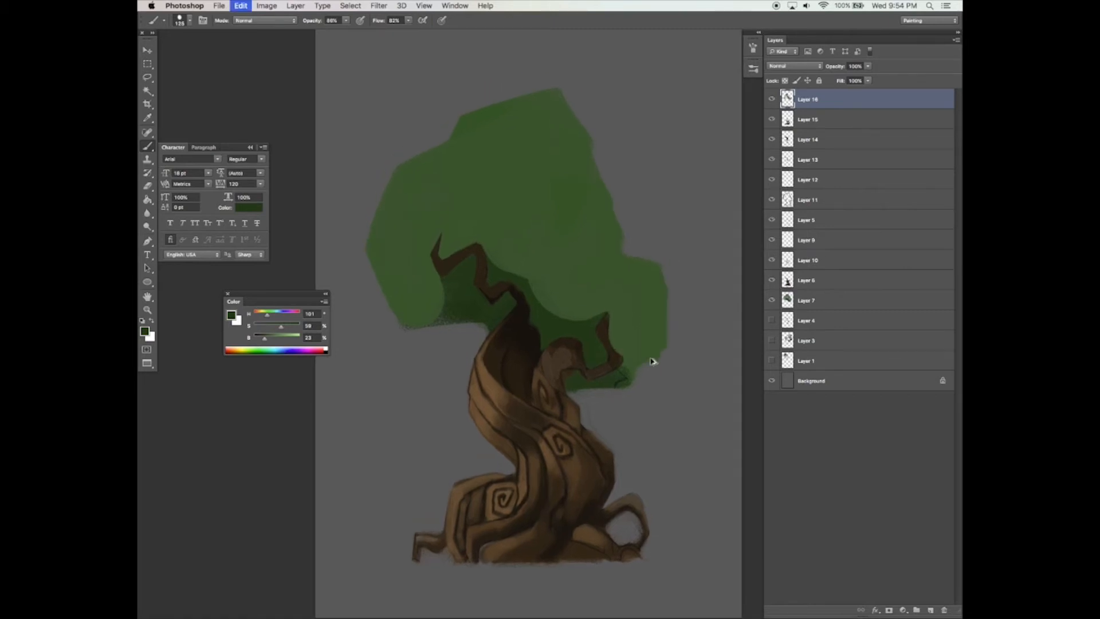
left_click(932, 610)
left_click(346, 21)
mouse_move(654, 270)
left_mouse_down()
mouse_move(657, 321)
mouse_move(615, 363)
mouse_move(615, 383)
mouse_move(622, 358)
mouse_move(602, 367)
mouse_move(629, 320)
mouse_move(647, 317)
mouse_move(637, 344)
mouse_move(623, 308)
left_mouse_up()
key("e")
key("b")
scroll(638, 300, "up", 3)
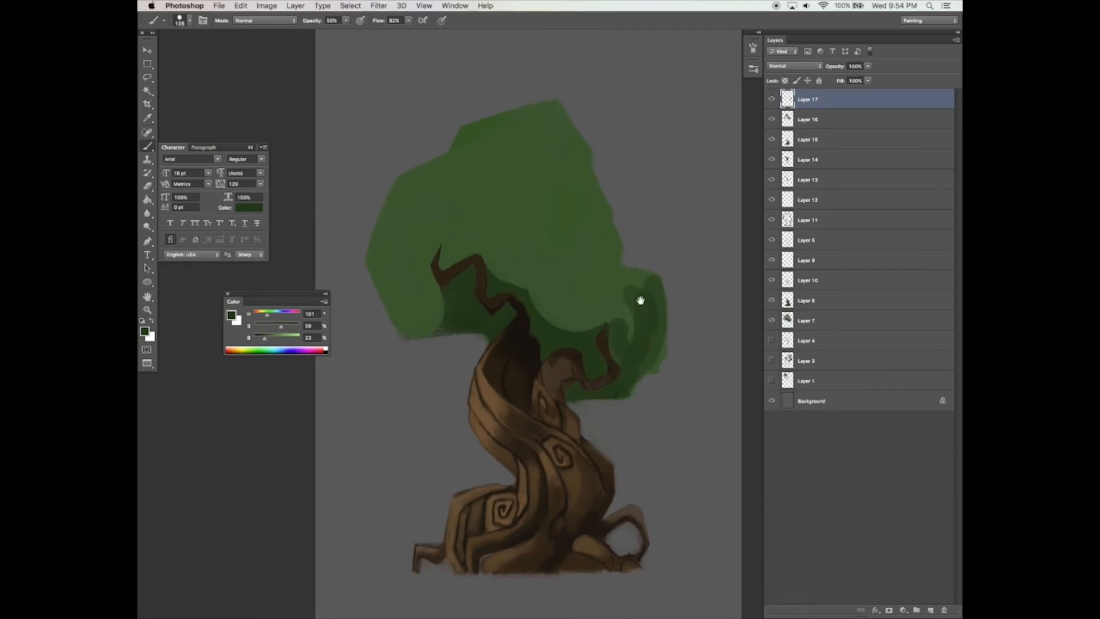
Paint dark green shadow bands from the right lobe up through the canopy to separate the foliage clumps
mouse_move(550, 255)
left_mouse_down()
mouse_move(642, 295)
mouse_move(623, 297)
mouse_move(568, 262)
mouse_move(606, 285)
mouse_move(639, 285)
mouse_move(619, 315)
mouse_move(575, 213)
mouse_move(570, 299)
mouse_move(584, 317)
mouse_move(542, 308)
mouse_move(576, 294)
mouse_move(555, 299)
mouse_move(558, 313)
mouse_move(540, 312)
mouse_move(563, 301)
mouse_move(547, 334)
mouse_move(556, 305)
mouse_move(574, 342)
mouse_move(553, 300)
mouse_move(594, 324)
mouse_move(540, 300)
mouse_move(585, 319)
mouse_move(559, 303)
mouse_move(589, 337)
mouse_move(565, 300)
mouse_move(629, 321)
mouse_move(624, 351)
left_mouse_up()
left_click(562, 298, "alt")
left_click(589, 282, "alt")
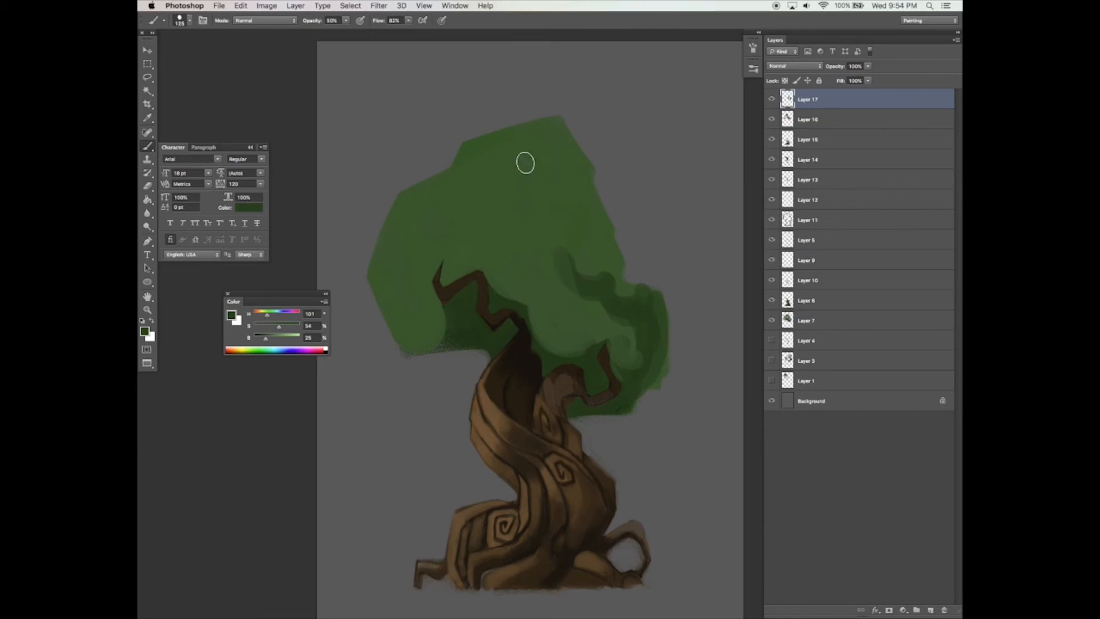
mouse_move(540, 152)
left_mouse_down()
mouse_move(485, 193)
mouse_move(528, 206)
mouse_move(504, 222)
left_mouse_up()
mouse_move(450, 253)
left_mouse_down()
mouse_move(472, 236)
mouse_move(464, 250)
mouse_move(476, 205)
left_mouse_up()
mouse_move(532, 228)
left_mouse_down()
mouse_move(552, 248)
mouse_move(555, 229)
mouse_move(560, 239)
mouse_move(505, 208)
mouse_move(541, 205)
left_mouse_up()
Carve rounded clumps into the canopy's shadow bands with sampled light and dark greens, and save the document
left_click(508, 165, "alt")
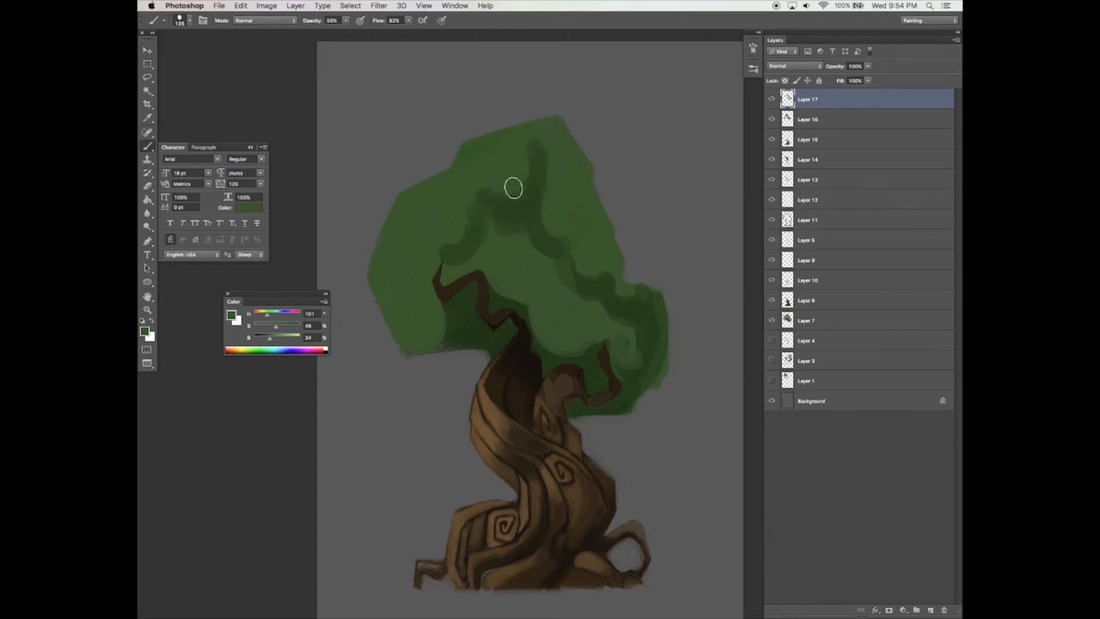
mouse_move(523, 186)
left_mouse_down()
mouse_move(501, 150)
mouse_move(570, 221)
mouse_move(547, 204)
mouse_move(569, 173)
mouse_move(537, 136)
mouse_move(517, 183)
mouse_move(445, 233)
mouse_move(507, 268)
mouse_move(492, 246)
left_mouse_up()
left_click(550, 245, "alt")
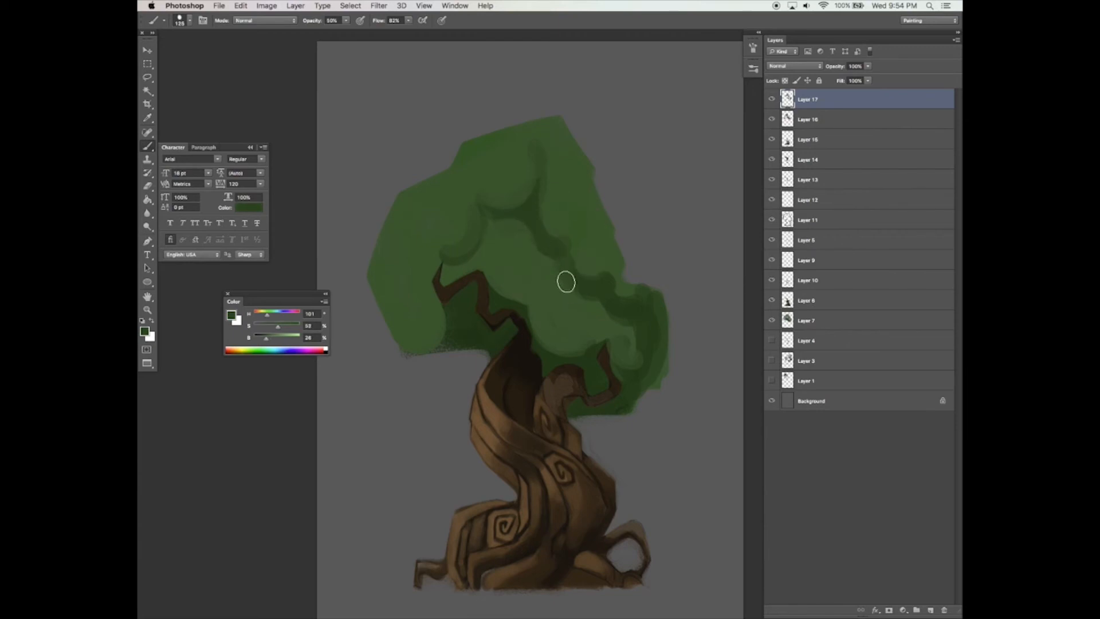
mouse_move(570, 282)
left_mouse_down()
mouse_move(591, 334)
mouse_move(593, 298)
mouse_move(557, 302)
mouse_move(565, 285)
mouse_move(546, 257)
mouse_move(527, 293)
left_mouse_up()
left_click(506, 243, "alt")
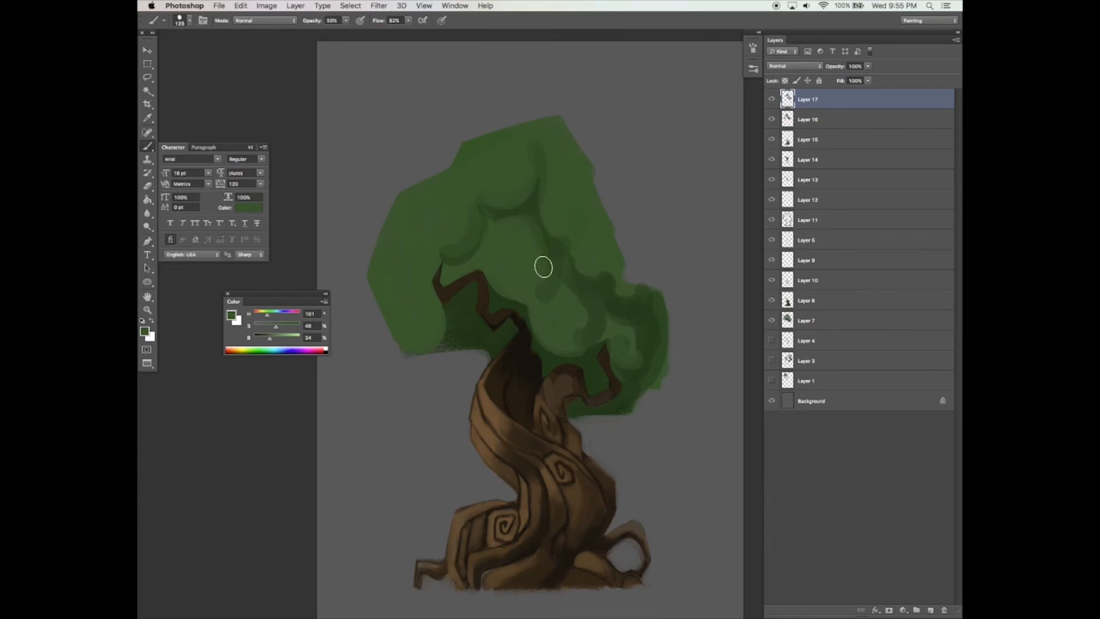
mouse_move(527, 284)
left_mouse_down()
mouse_move(577, 285)
mouse_move(555, 313)
mouse_move(566, 334)
mouse_move(551, 298)
mouse_move(561, 336)
mouse_move(565, 284)
left_mouse_up()
key("super+s")
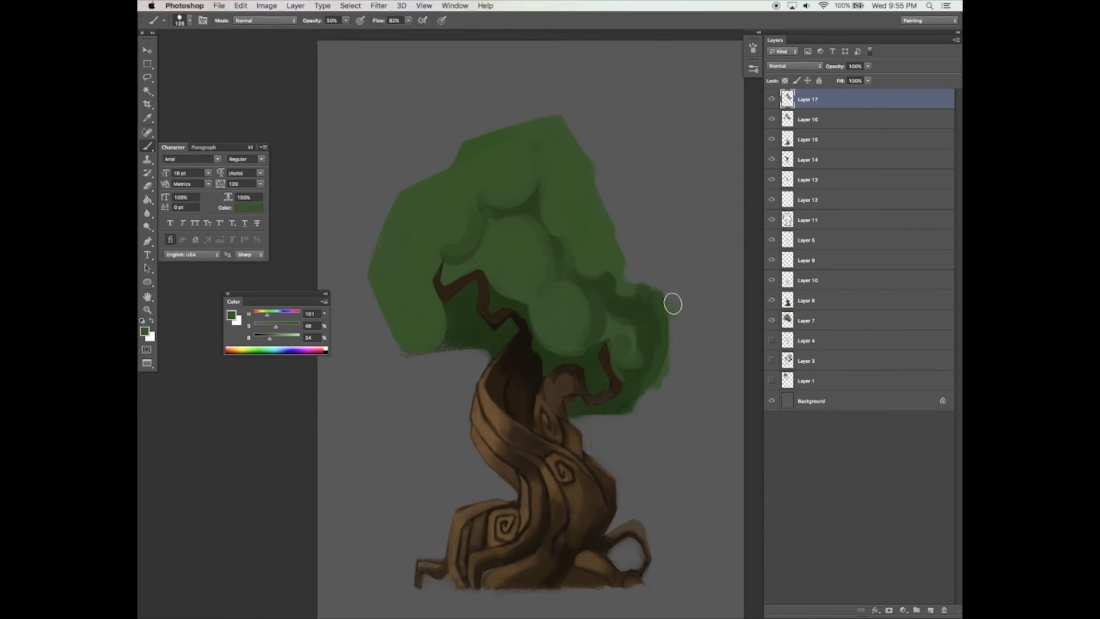
Add a small clump under the left branch, mix a brighter green (S 58, B 52) and merge Layer 17 down
mouse_move(444, 328)
left_mouse_down()
mouse_move(460, 308)
mouse_move(451, 329)
left_mouse_up()
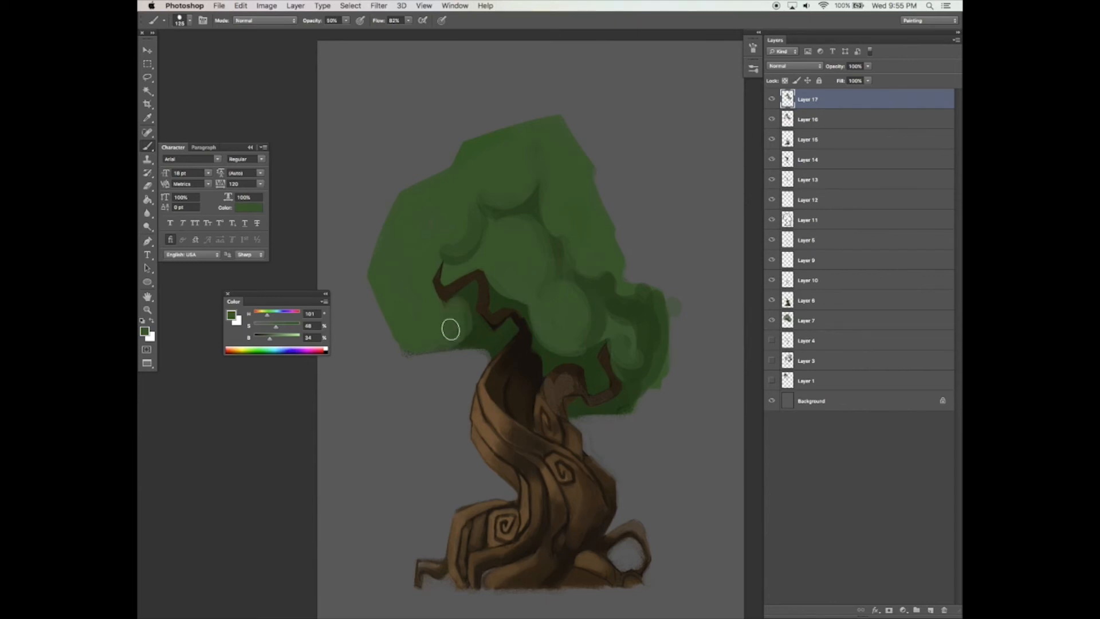
left_click(279, 334)
left_click(280, 327)
key("super+e")
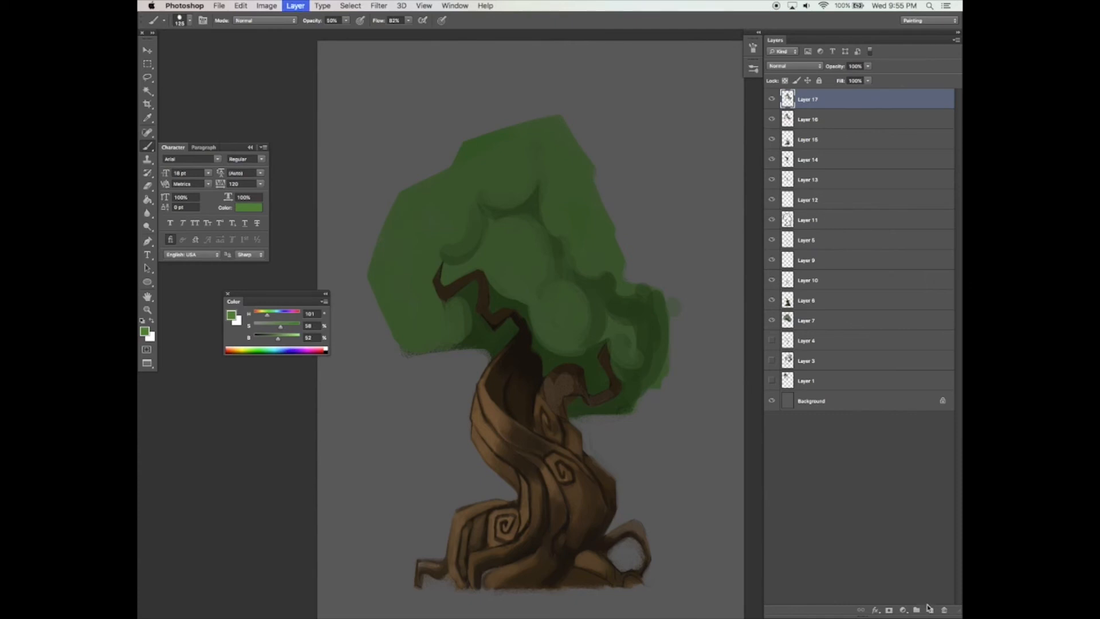
On a new layer, paint bright green highlights over the rounded foliage clumps with a larger brush
left_click(928, 609)
mouse_move(506, 235)
left_mouse_down()
mouse_move(496, 258)
mouse_move(516, 262)
mouse_move(523, 251)
mouse_move(508, 252)
left_mouse_up()
key("bracketright")
key("bracketright")
key("bracketright")
key("bracketright")
mouse_move(401, 213)
left_mouse_down()
mouse_move(402, 306)
mouse_move(431, 199)
mouse_move(477, 173)
mouse_move(446, 199)
mouse_move(424, 266)
mouse_move(523, 136)
mouse_move(562, 325)
mouse_move(556, 194)
mouse_move(566, 217)
mouse_move(534, 163)
mouse_move(567, 201)
left_mouse_up()
Lower the highlight layer's opacity to 53% and save the document
left_click(868, 66)
left_click_drag(871, 77, 848, 79)
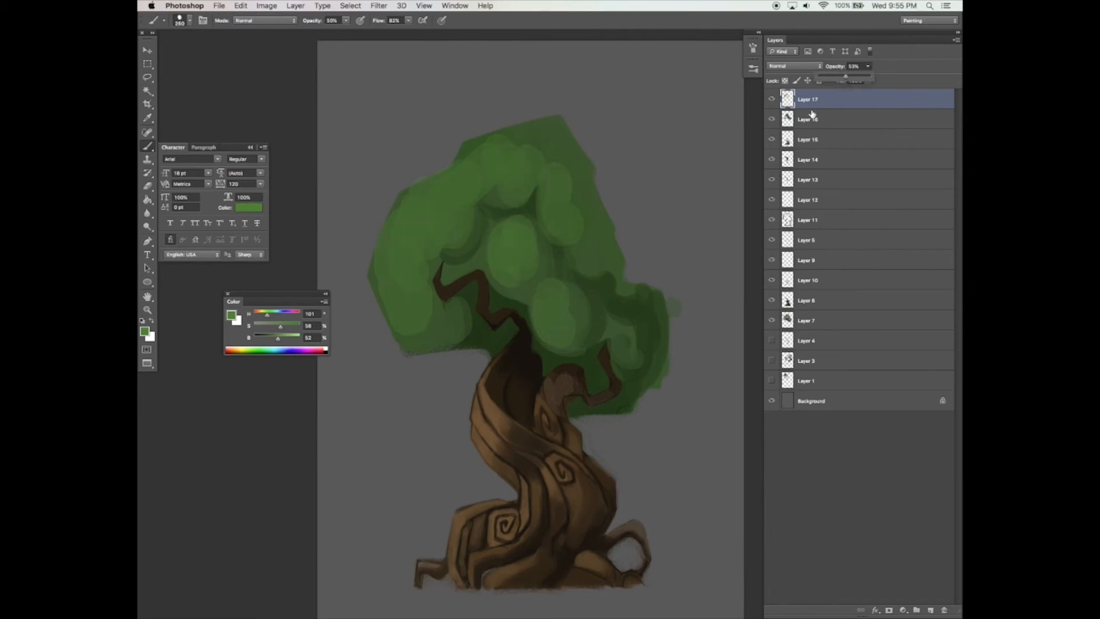
left_click_drag(527, 206, 527, 213)
key("super+s")
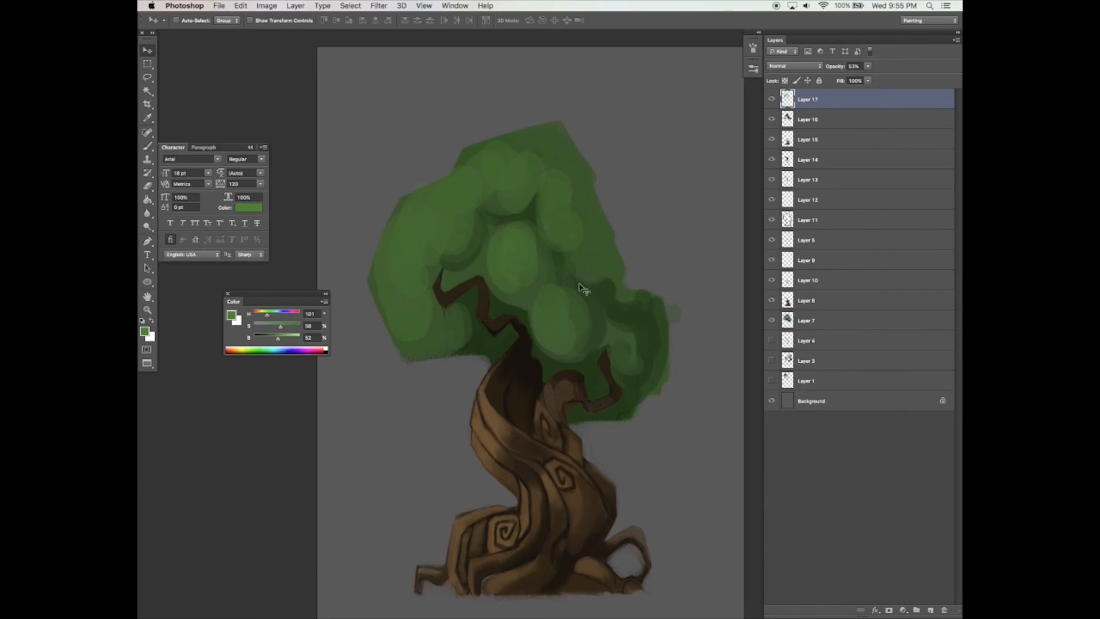
Add a Color Balance adjustment layer shifting the midtones toward red by about +33 and toward yellow
left_click_drag(572, 307, 572, 250)
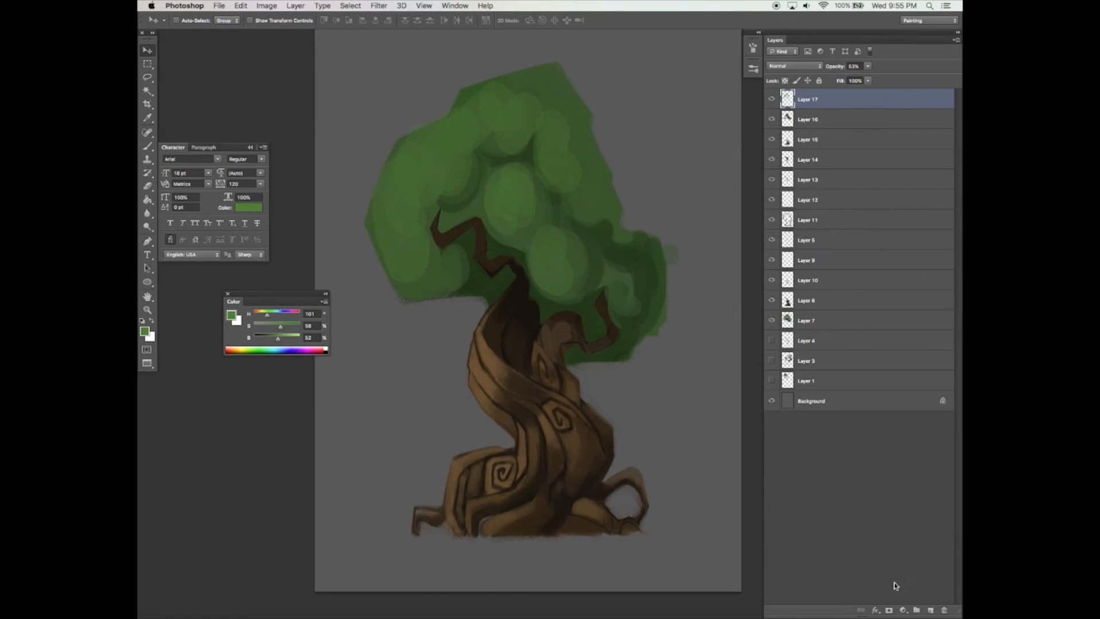
left_click(903, 610)
left_click(915, 526)
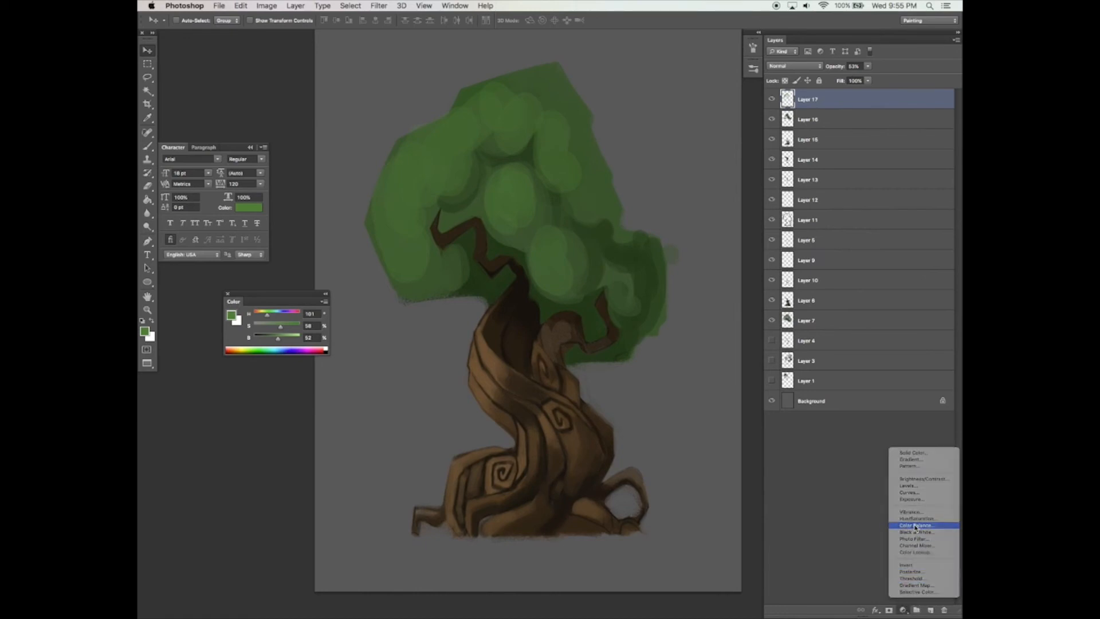
left_click(220, 144)
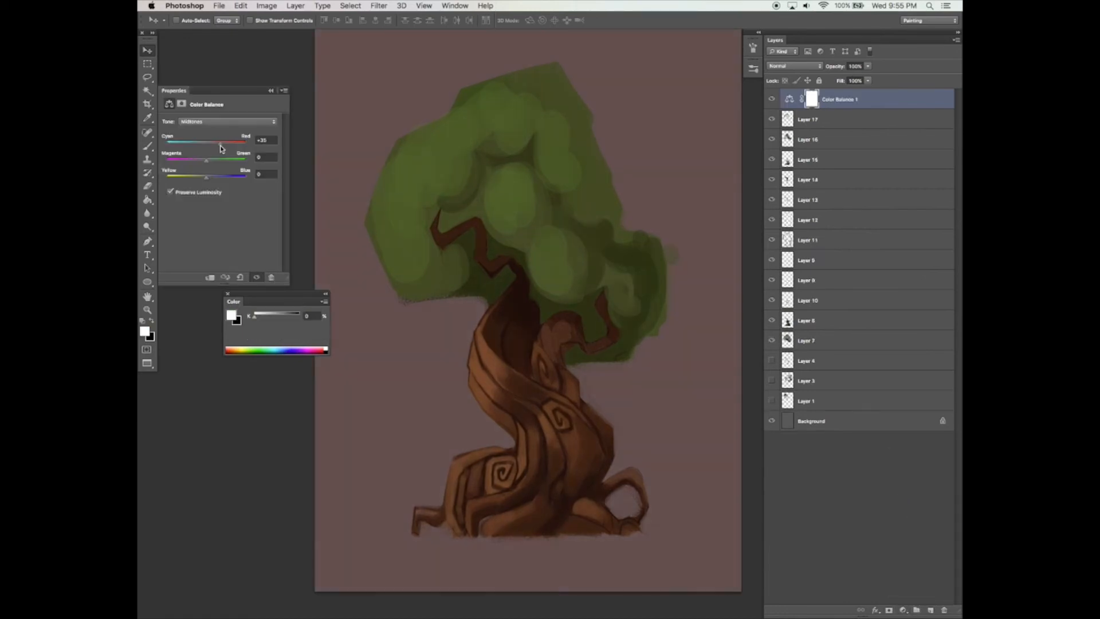
left_click_drag(206, 177, 192, 178)
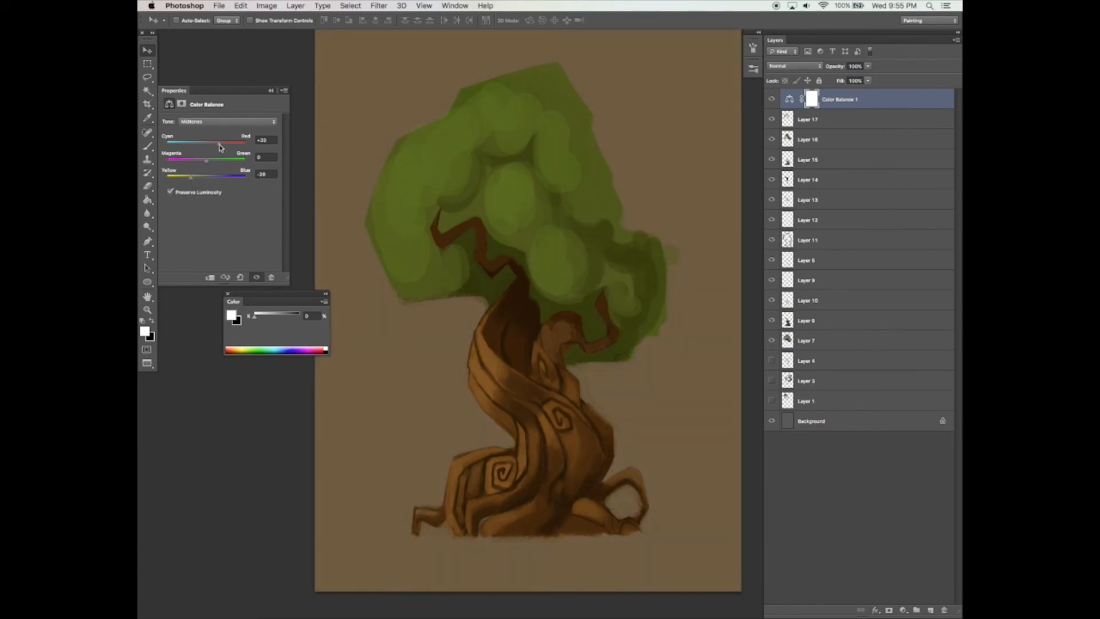
left_click_drag(586, 320, 587, 323)
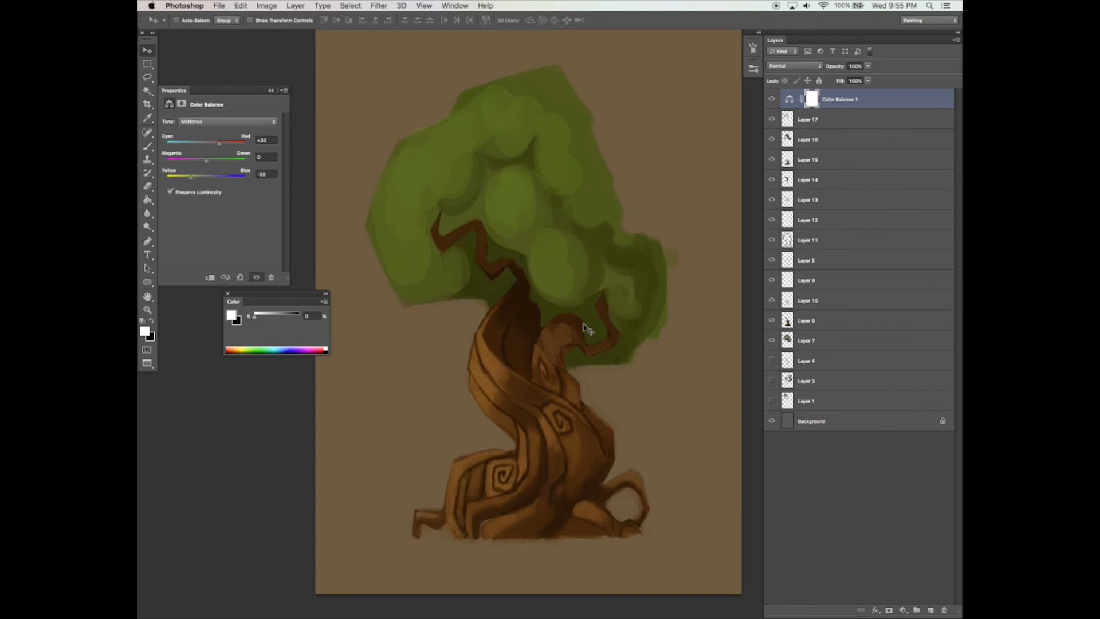
Add a Brightness/Contrast adjustment layer with brightness about 39 and contrast 18
left_click(902, 610)
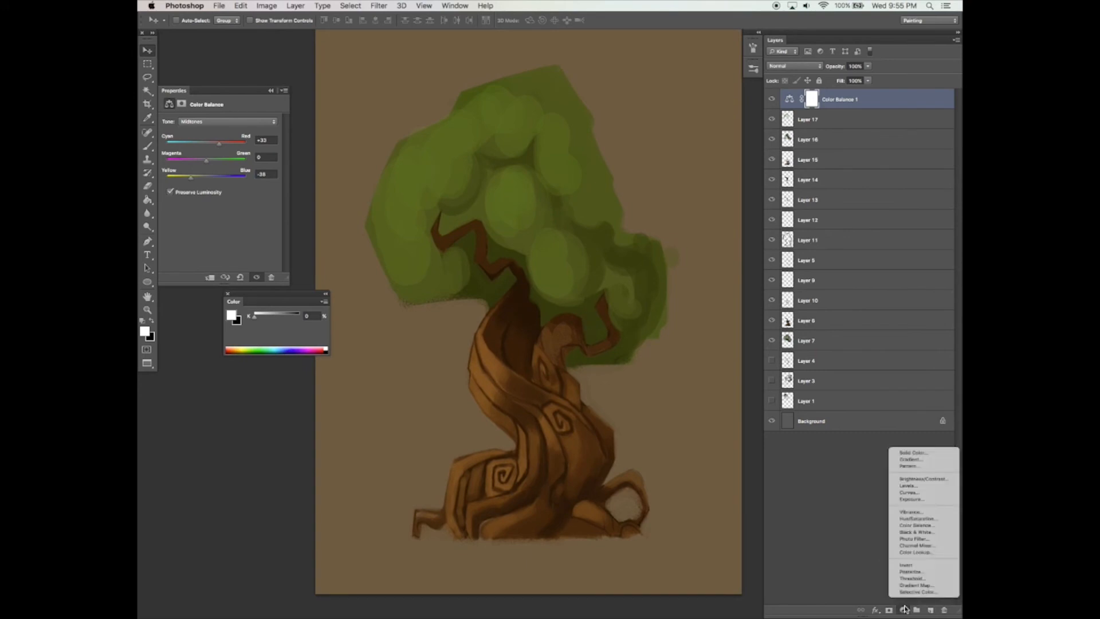
left_click(917, 479)
left_click(230, 168)
left_click(231, 147)
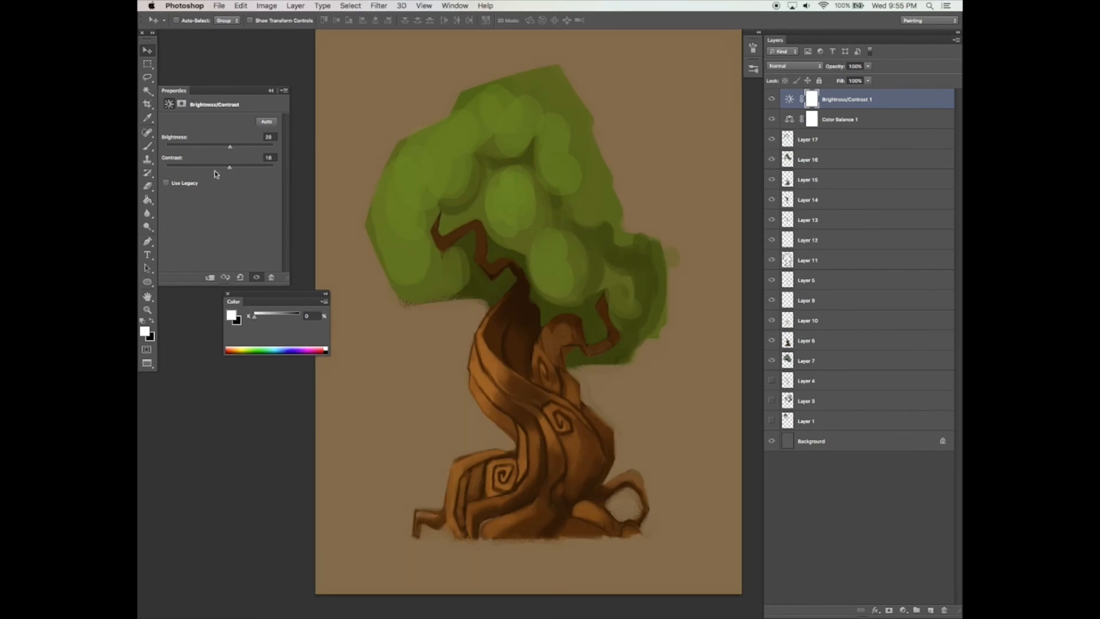
left_click(234, 147)
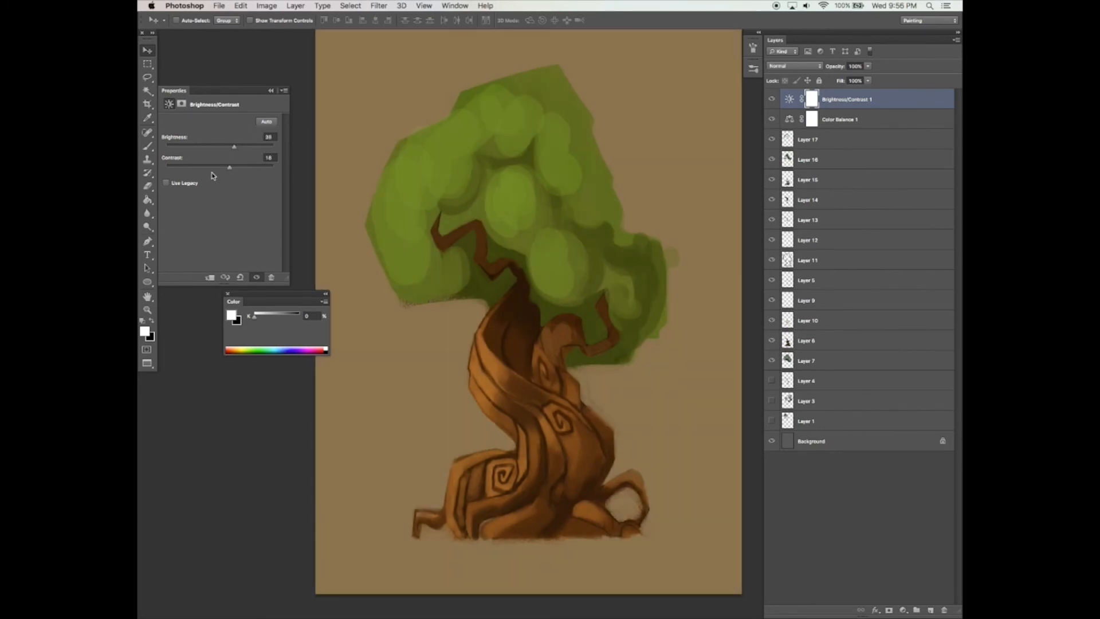
Add a Levels adjustment layer with the black input at 15 and the white input at 244
left_click(904, 609)
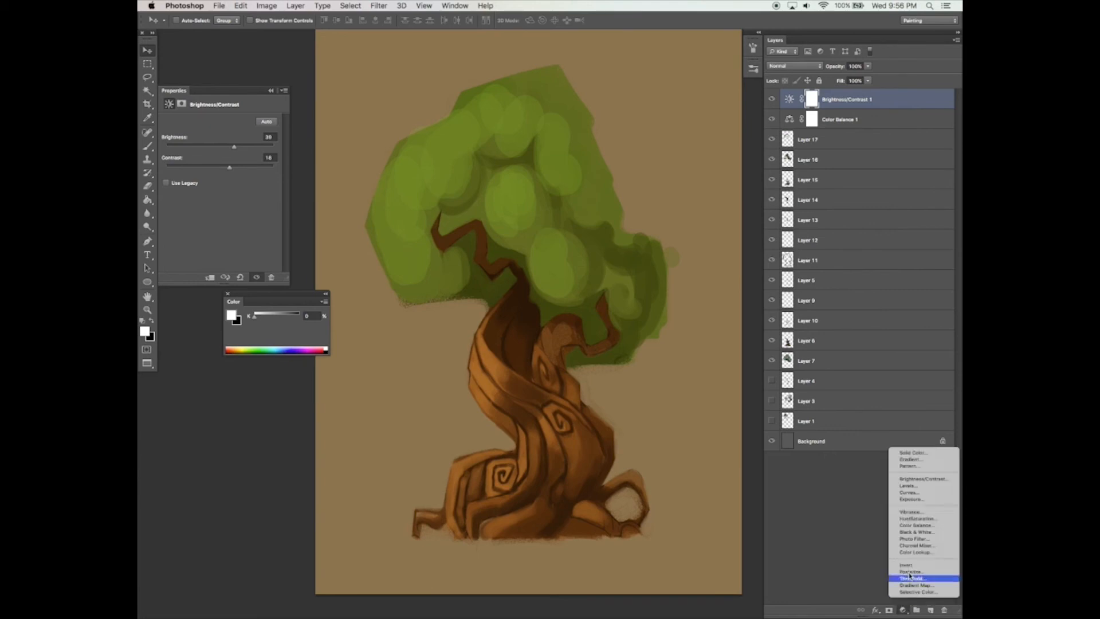
left_click(906, 485)
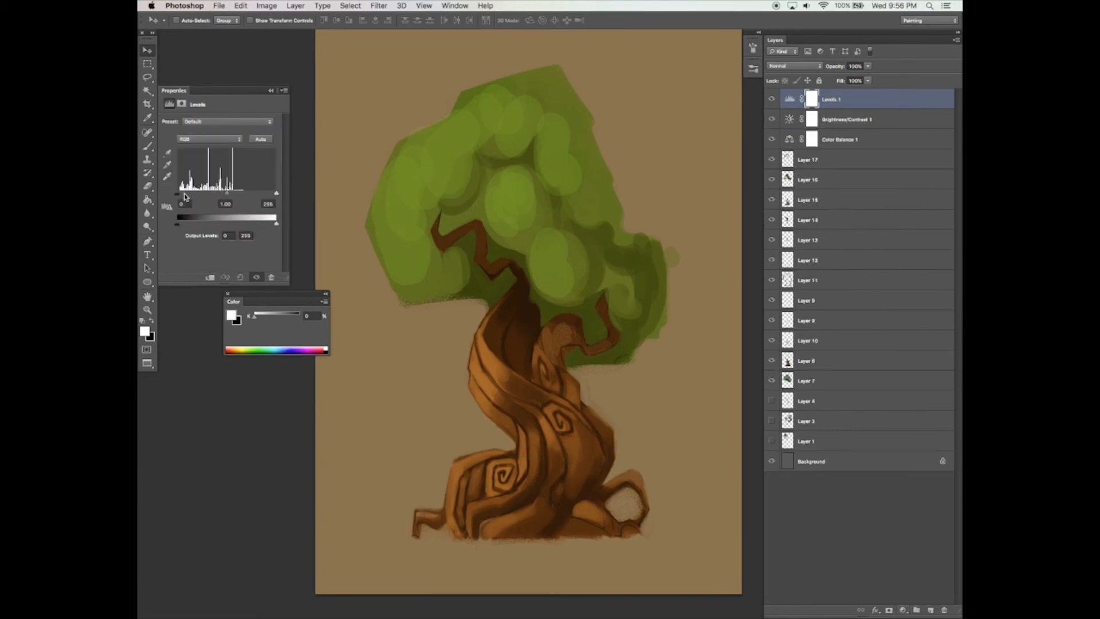
left_click_drag(178, 194, 182, 194)
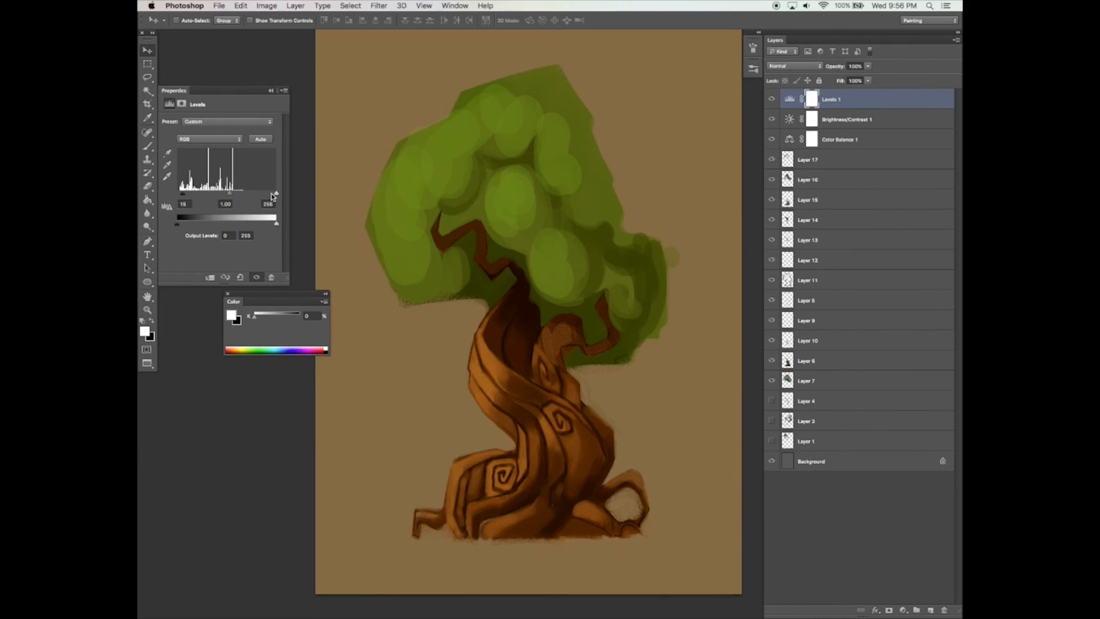
left_click_drag(643, 376, 643, 378)
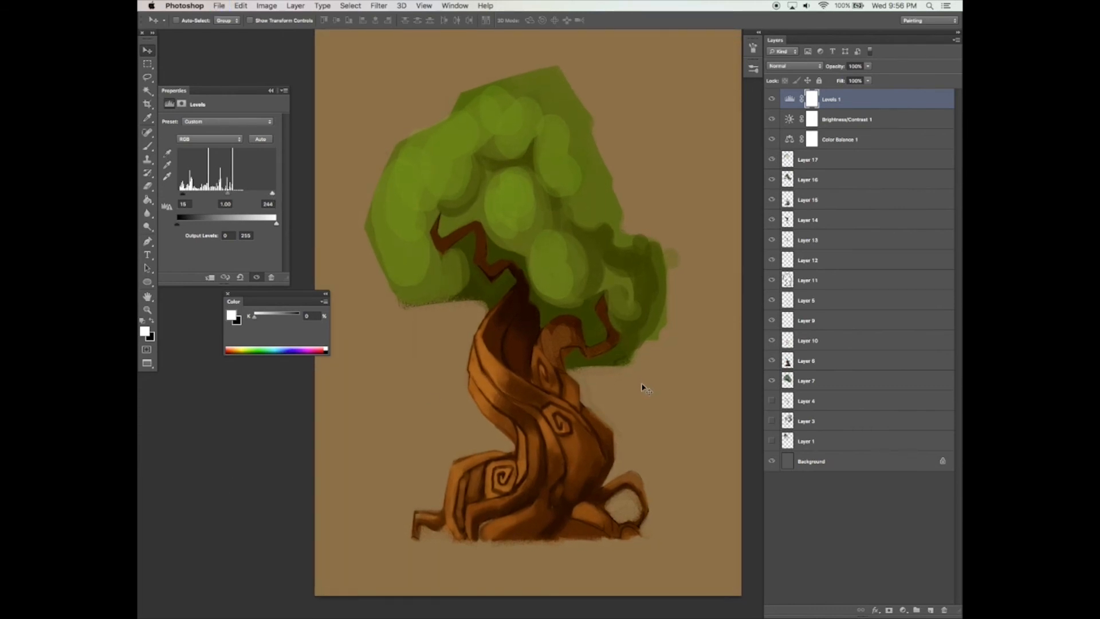
left_click_drag(644, 390, 644, 392)
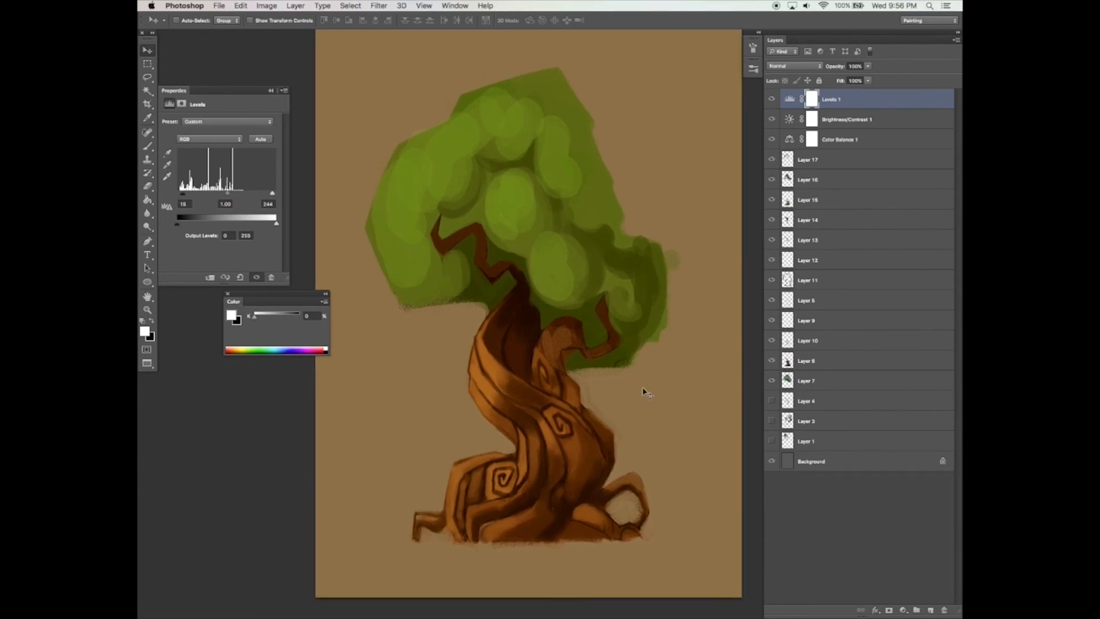
Add a Hue/Saturation adjustment layer and slightly reduce the saturation
left_click(903, 609)
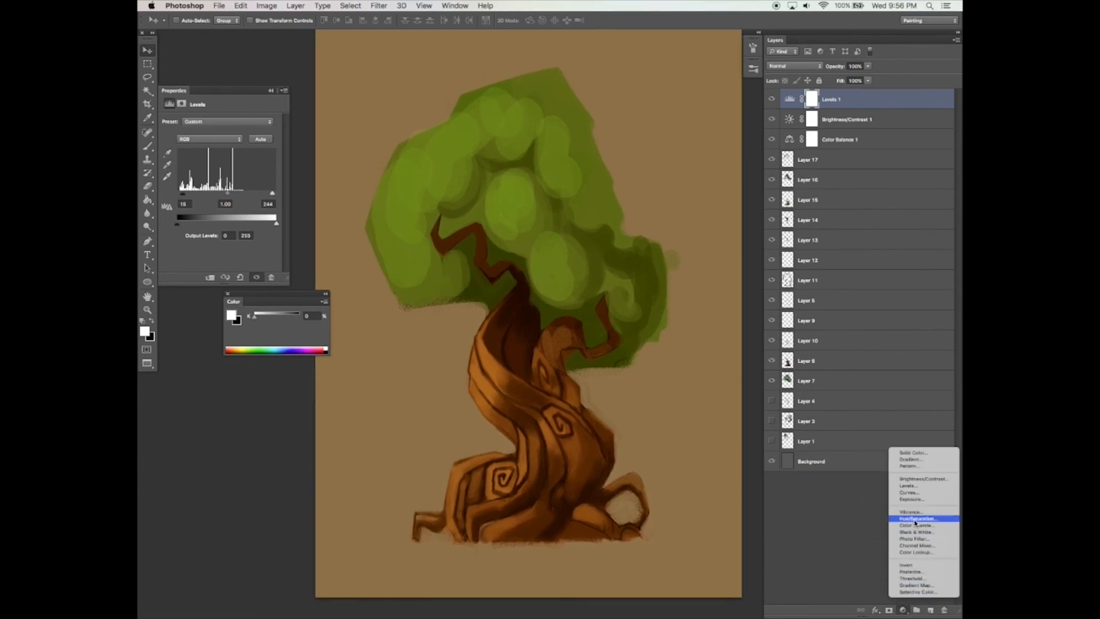
left_click(914, 519)
left_click(212, 179)
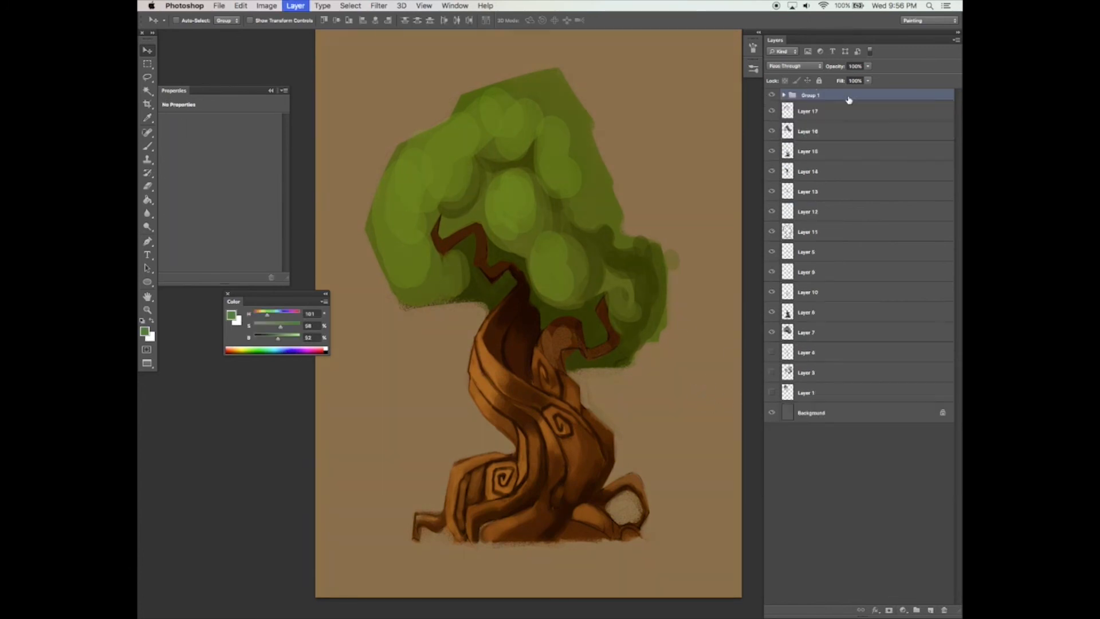
Add a new layer above the adjustment group and clean up the large left root's upper outline with the sampled background brown
key("ctrl+alt+shift+n")
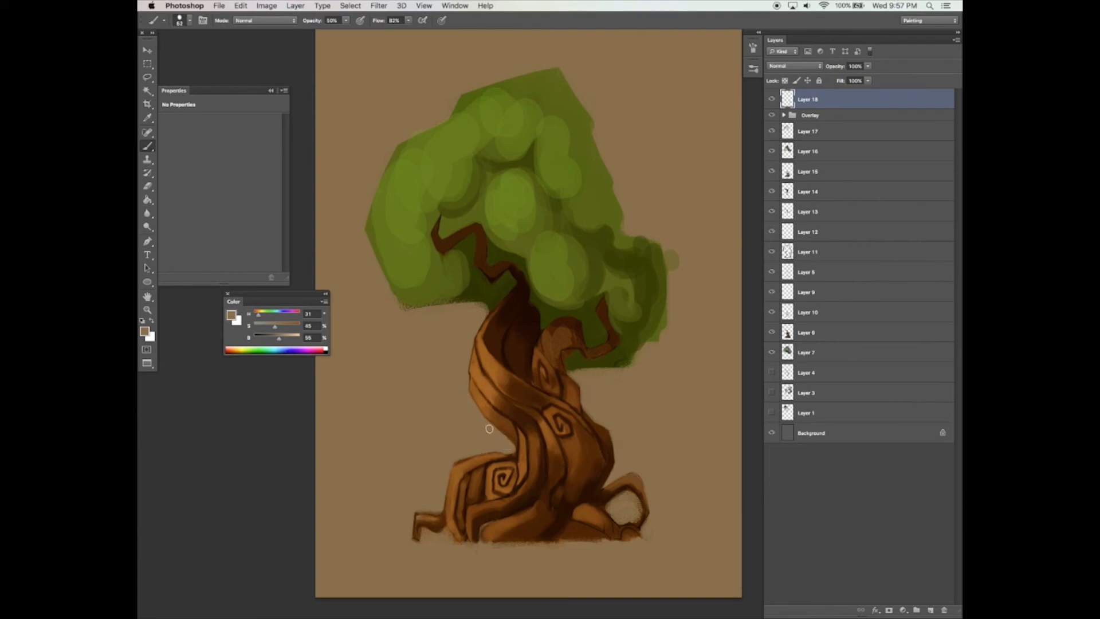
left_click(519, 416, "alt")
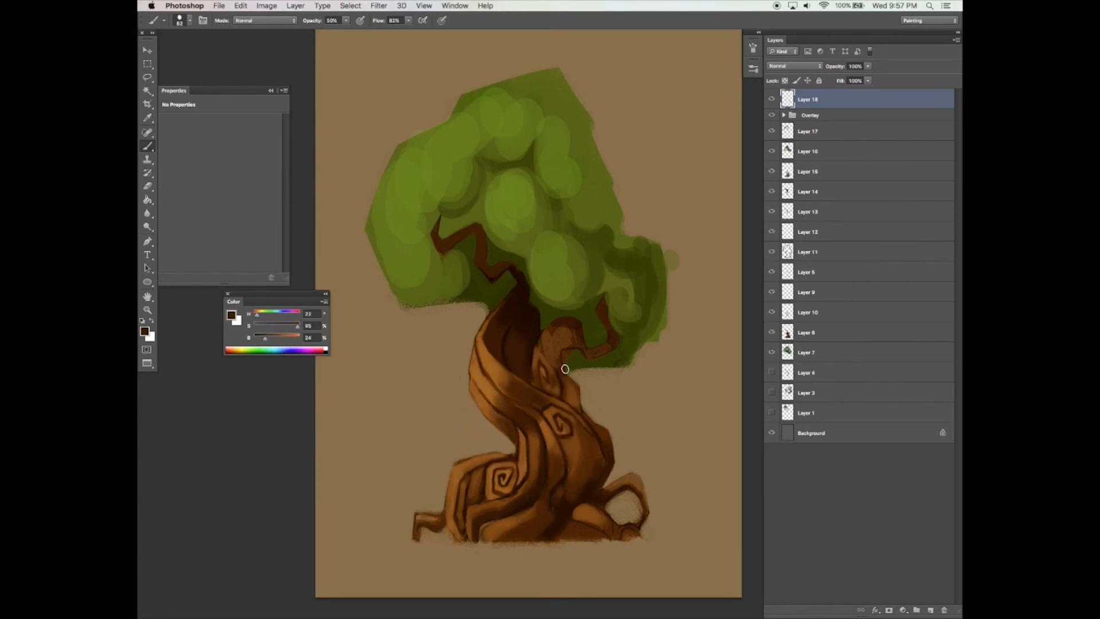
left_click(572, 500, "alt")
left_click(569, 504, "alt")
left_click(448, 465, "alt")
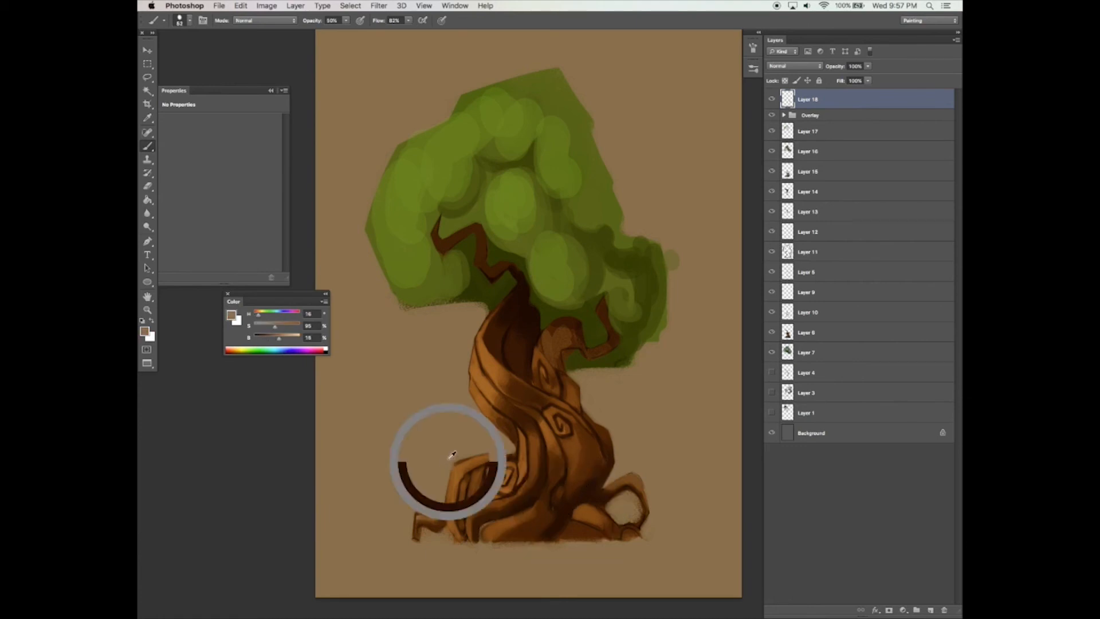
left_click_drag(459, 451, 494, 443)
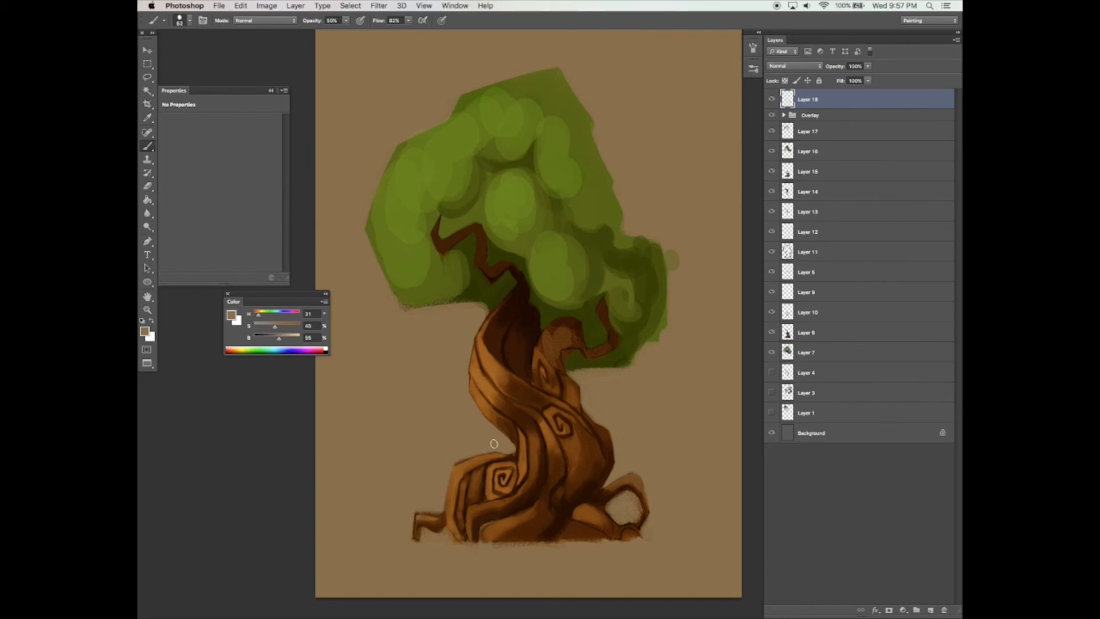
Trim the small left root into a tapered tip and tidy the looped right root's edges with the background brown
left_click_drag(418, 508, 438, 509)
left_click(422, 557, "alt")
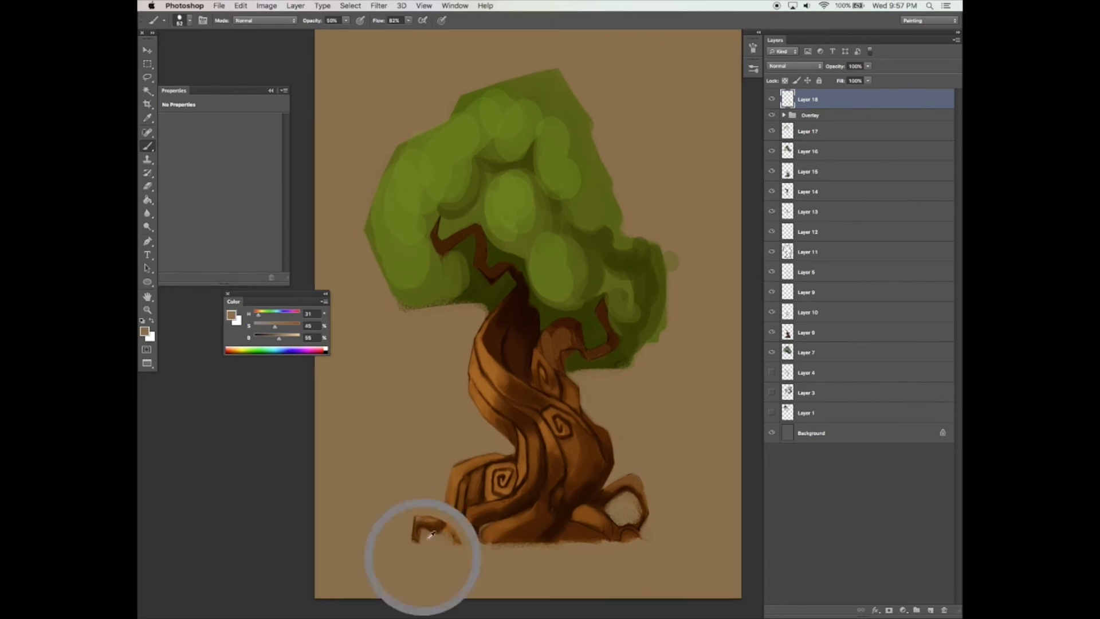
left_click_drag(423, 542, 420, 535)
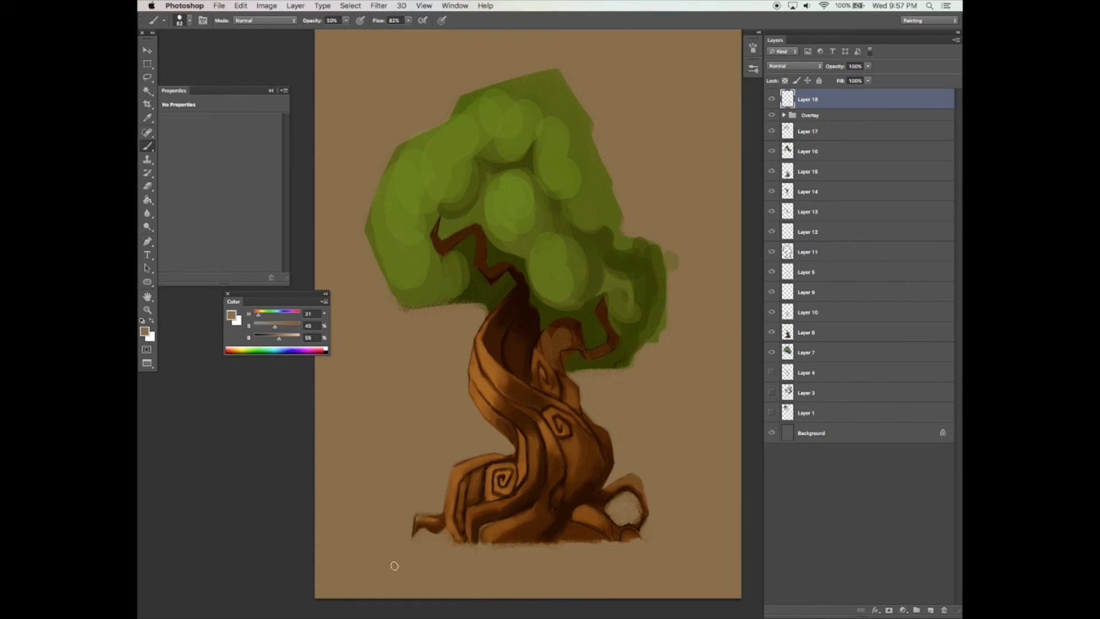
mouse_move(609, 510)
left_mouse_down()
mouse_move(637, 521)
mouse_move(626, 520)
mouse_move(631, 496)
mouse_move(626, 522)
left_mouse_up()
left_click_drag(654, 478, 651, 486)
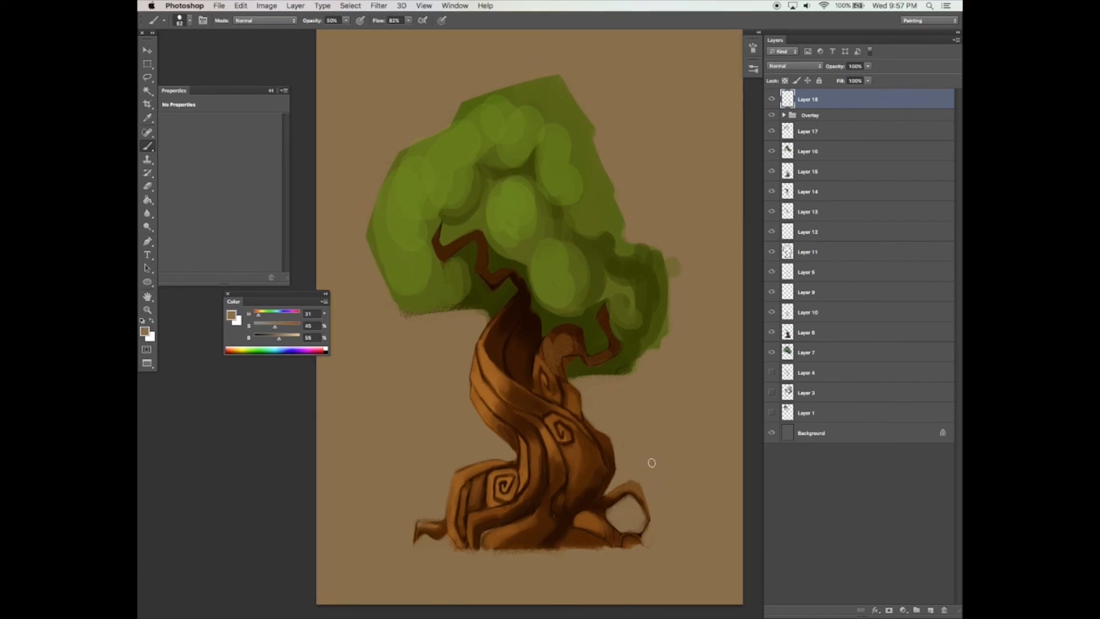
Touch up the large left root's upper edge with sampled colors, and undo the last stroke on the trunk
left_click(577, 451, "alt")
left_click(589, 479, "alt")
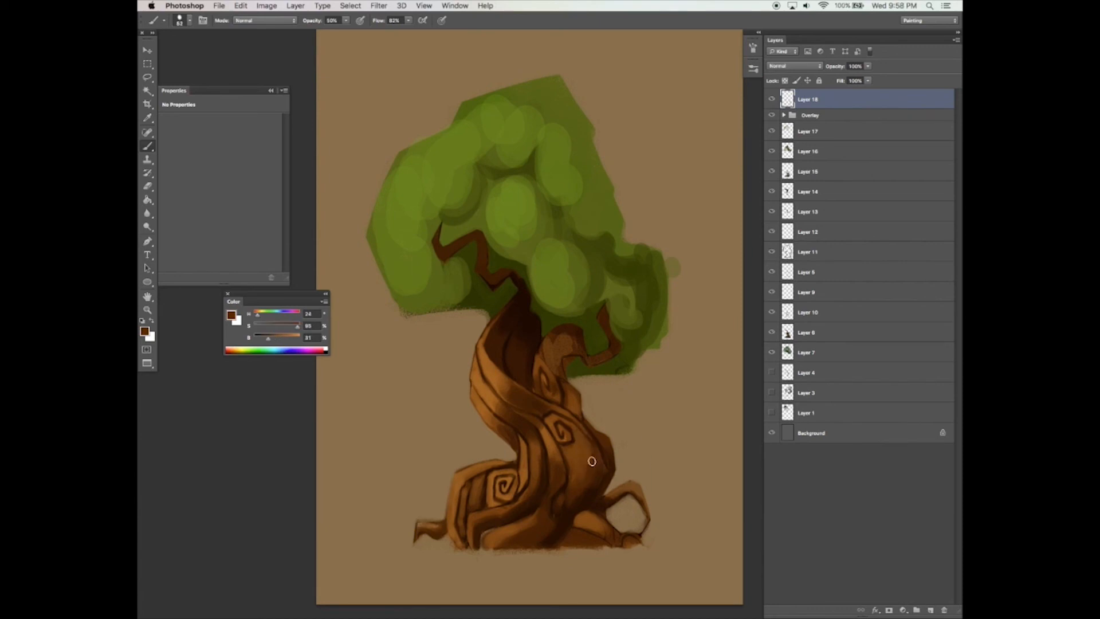
left_click(628, 409, "alt")
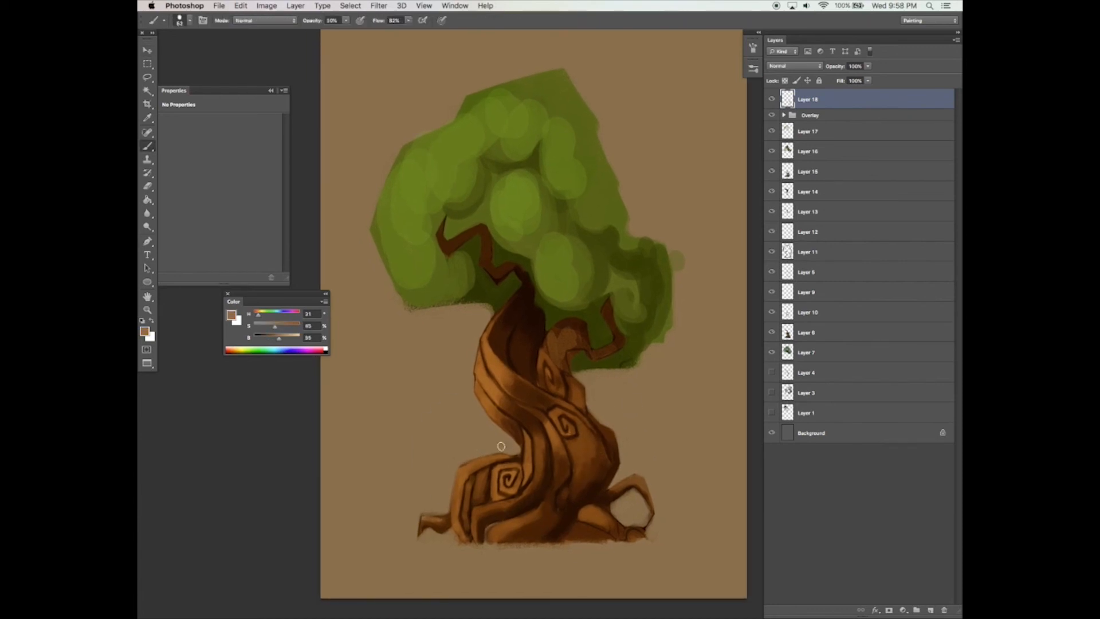
left_click(497, 458, "alt")
left_click_drag(467, 474, 499, 459)
left_click_drag(585, 455, 596, 440)
key("super+z")
Add another layer on top, sample the left root's orange-brown for a smaller brush, and hide the interface panels
left_click(931, 610)
left_click(481, 454, "alt")
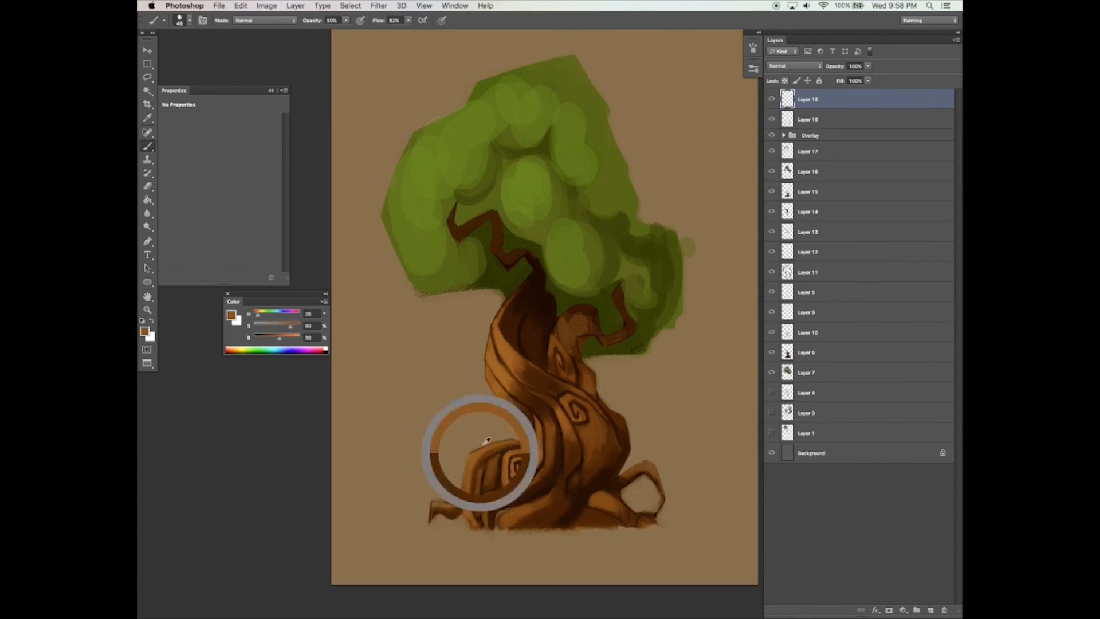
key("bracketleft")
key("bracketleft")
key("bracketleft")
key("Tab")
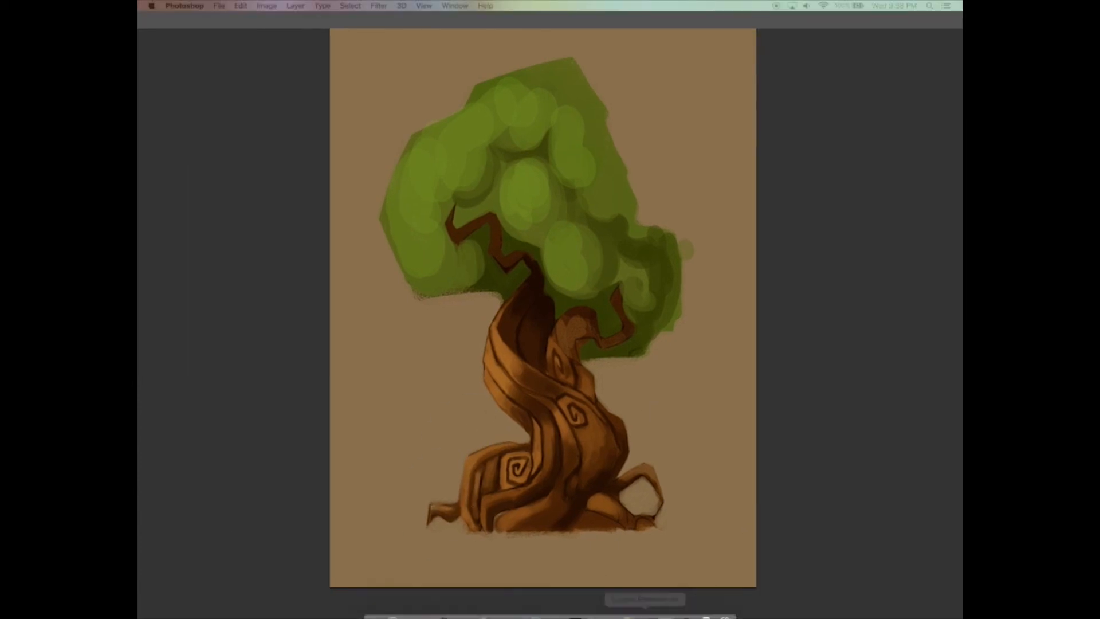